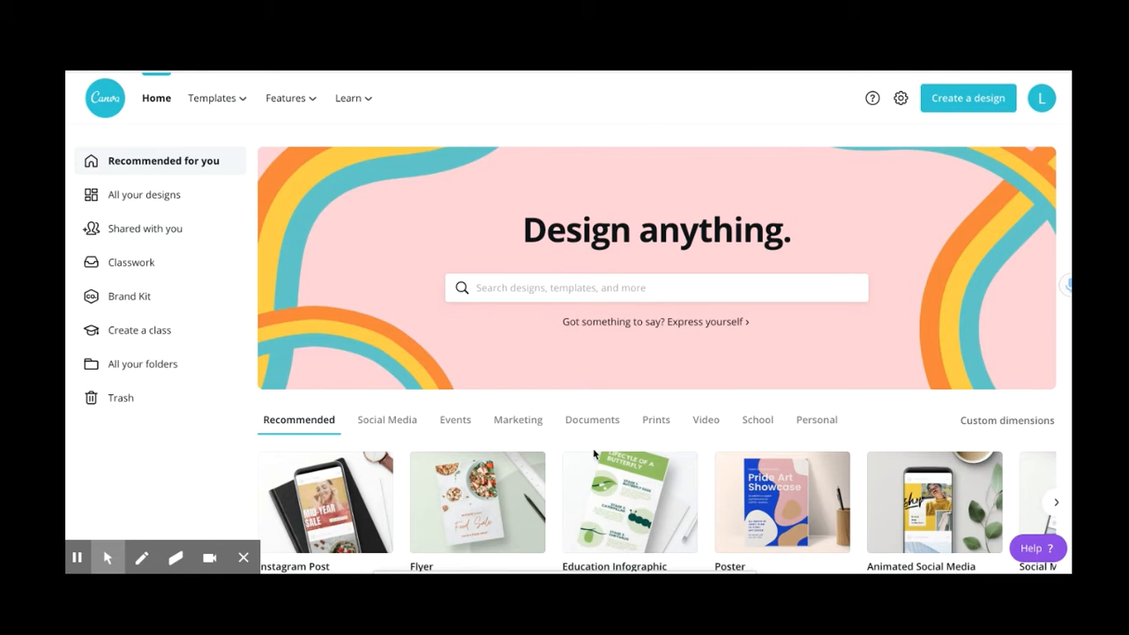
- Search the Canva home page for newsletters and open the Classroom Newsletter template results
{"action": "scroll", "coordinate": [565, 454], "scroll_direction": "down", "scroll_amount": 1}
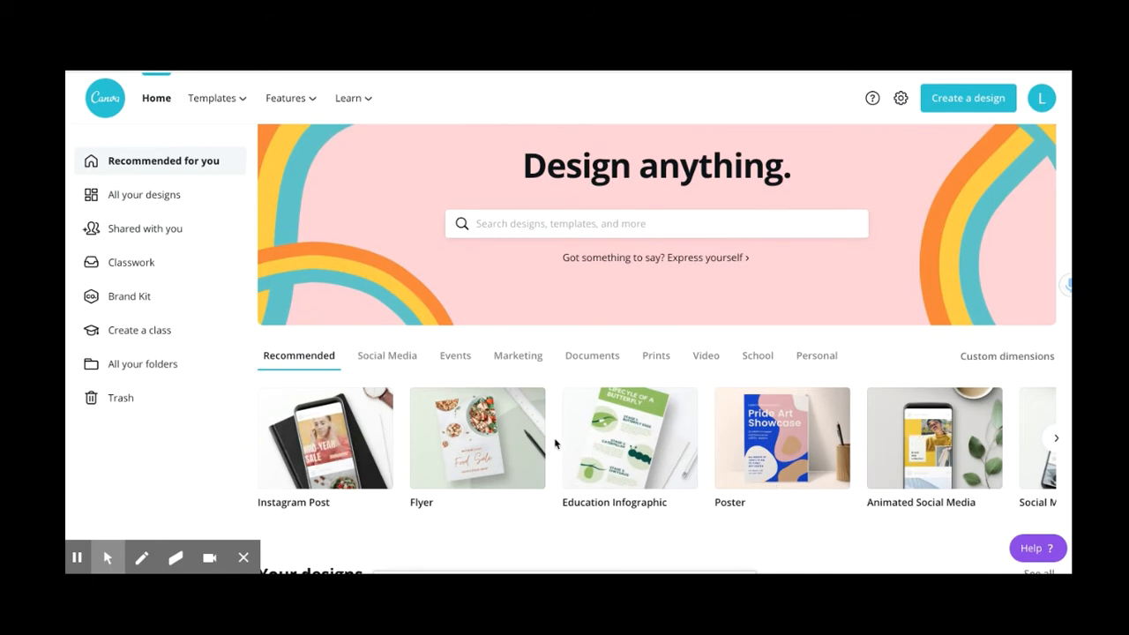
{"action": "scroll", "coordinate": [556, 445], "scroll_direction": "up", "scroll_amount": 1}
{"action": "left_click", "coordinate": [517, 258]}
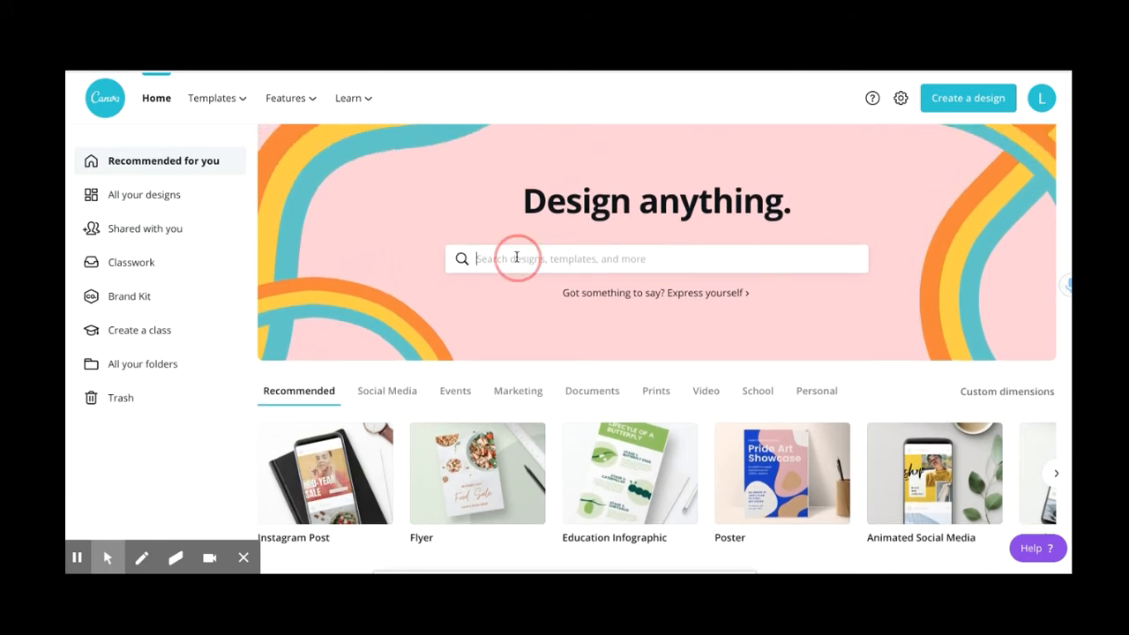
{"action": "type", "text": "Ne"}
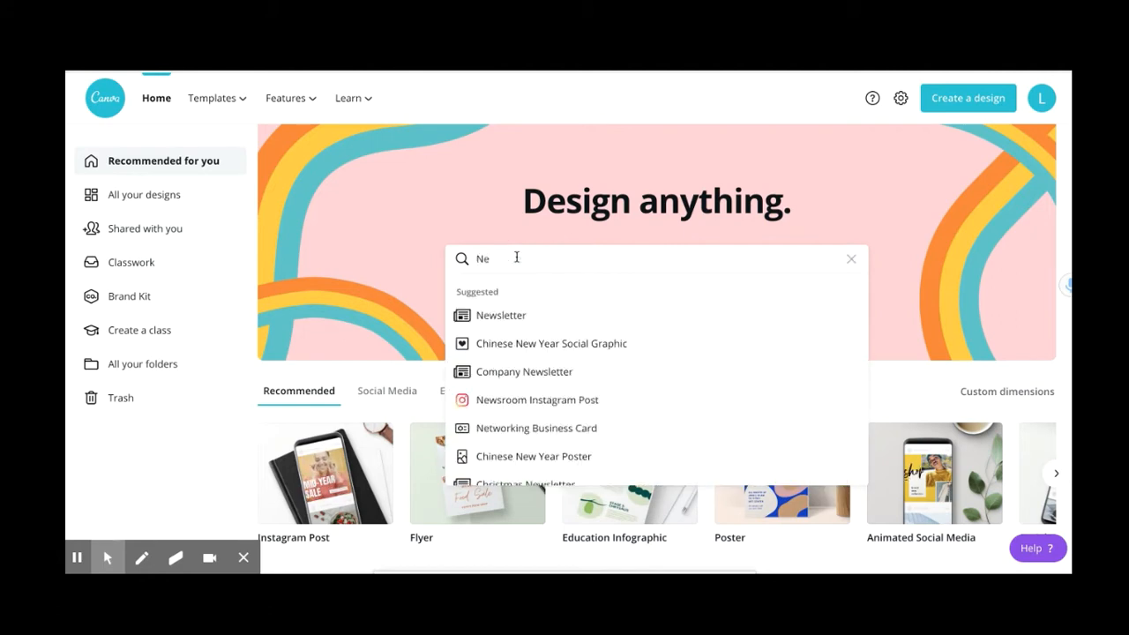
{"action": "type", "text": "ws"}
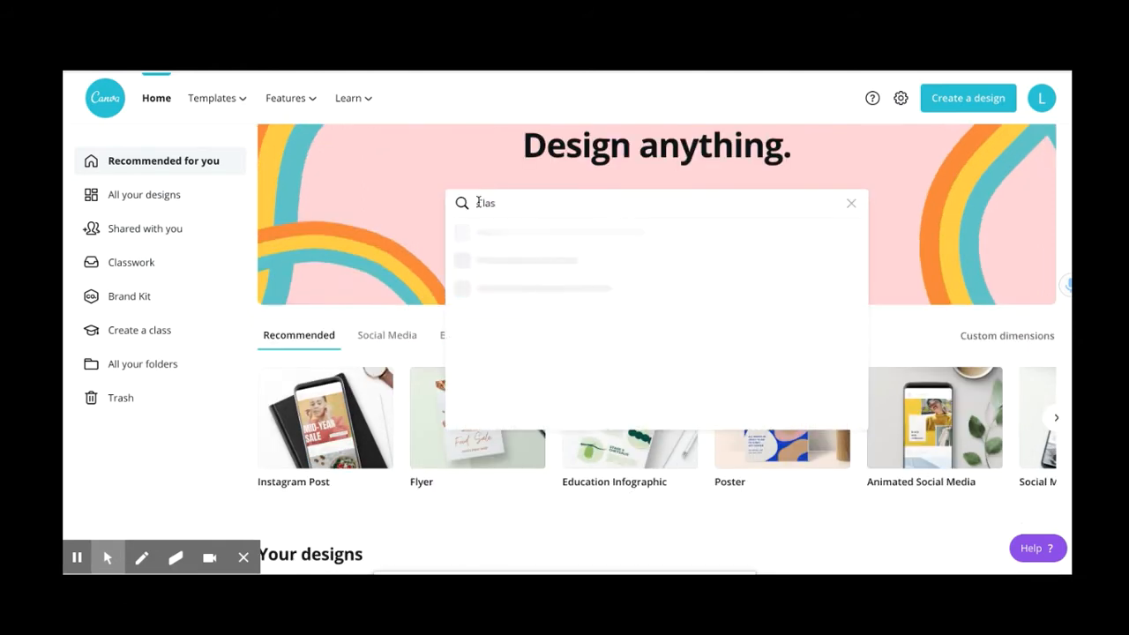
{"action": "type", "text": "s"}
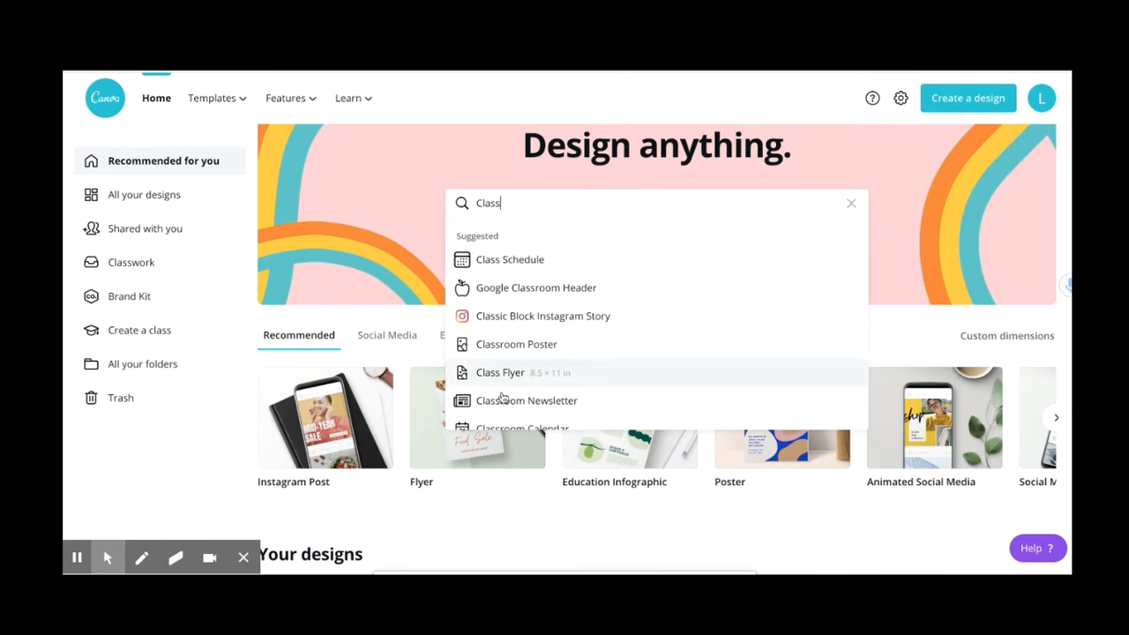
{"action": "left_click", "coordinate": [500, 399]}
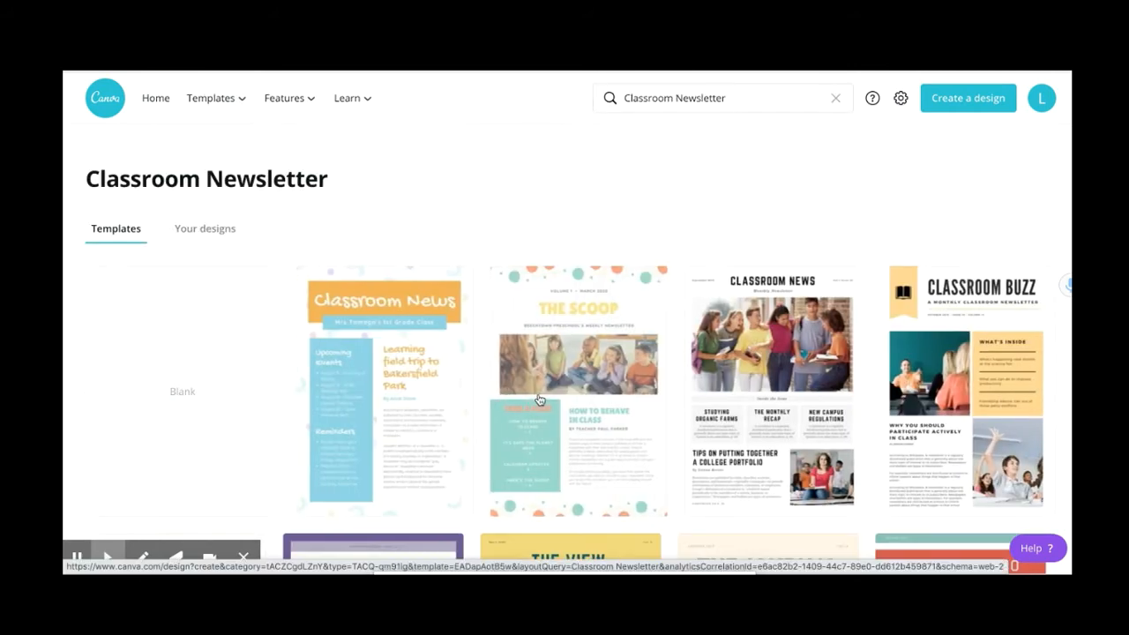
- Scroll the Classroom Newsletter templates and open The Beech Post (White Go Green Photo) template
{"action": "scroll", "coordinate": [540, 399], "scroll_direction": "down", "scroll_amount": 3}
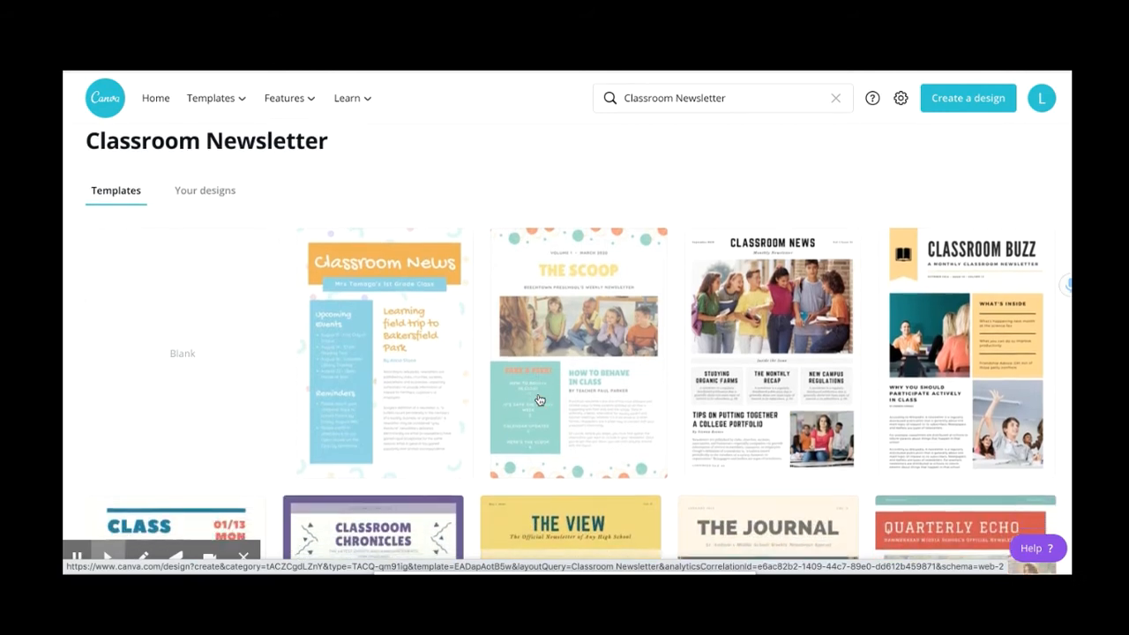
{"action": "scroll", "coordinate": [540, 400], "scroll_direction": "down", "scroll_amount": 7}
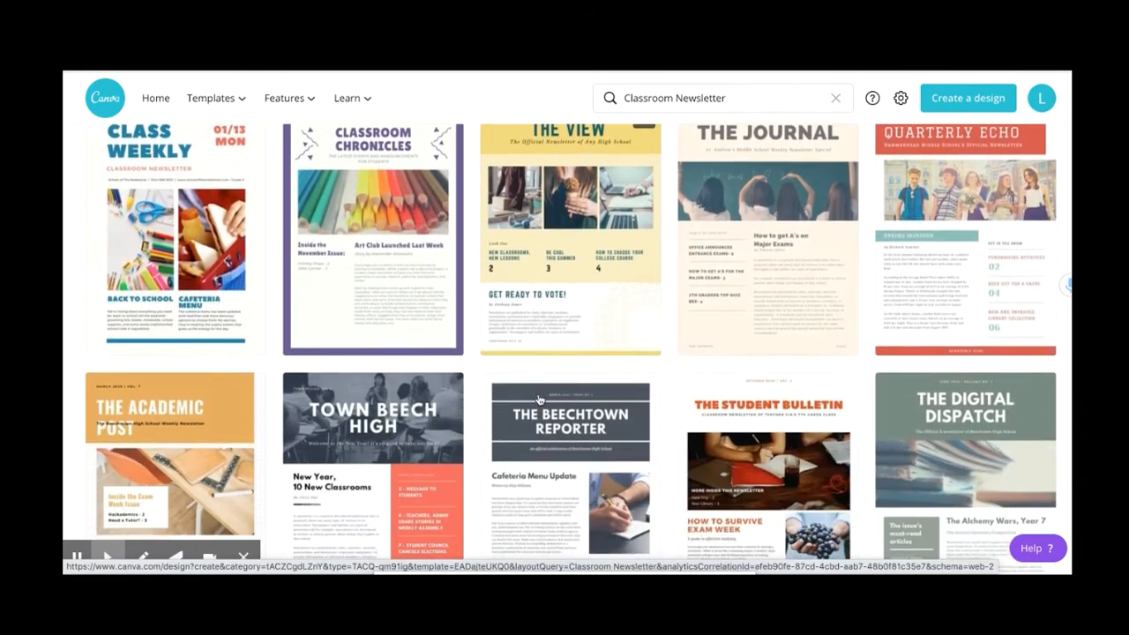
{"action": "scroll", "coordinate": [540, 400], "scroll_direction": "down", "scroll_amount": 2}
{"action": "scroll", "coordinate": [540, 400], "scroll_direction": "down", "scroll_amount": 10}
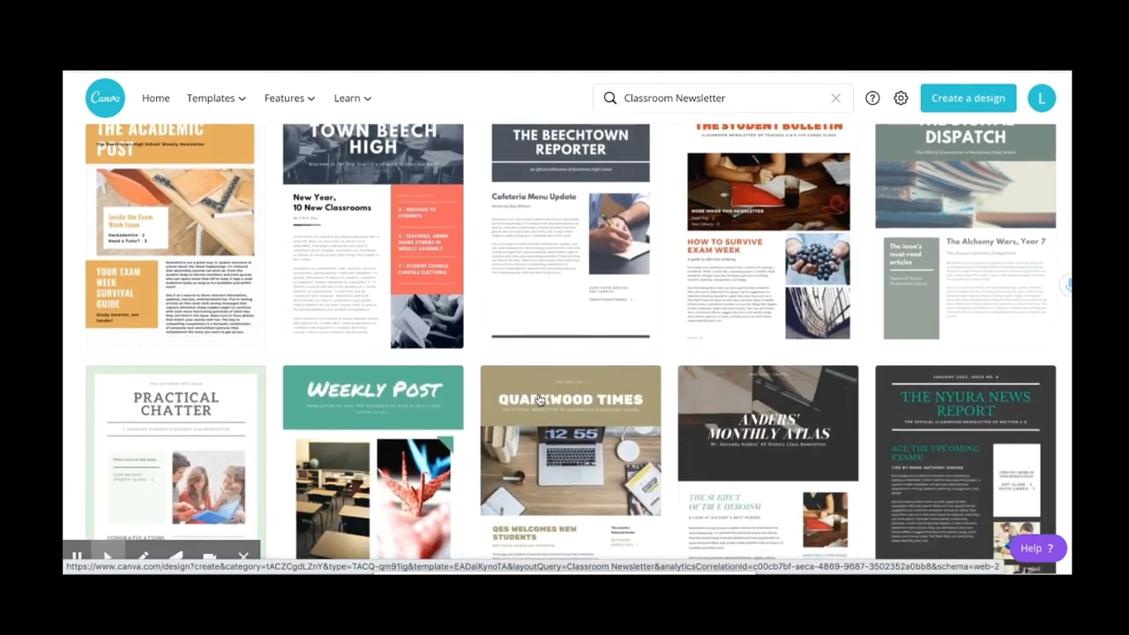
{"action": "scroll", "coordinate": [540, 400], "scroll_direction": "down", "scroll_amount": 3}
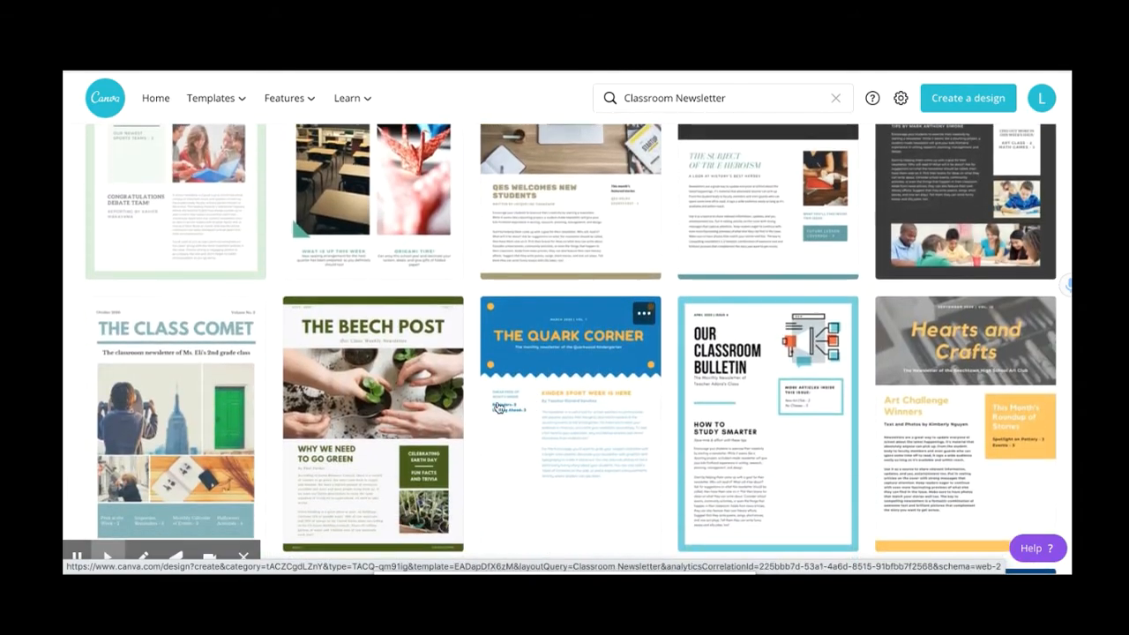
{"action": "left_click", "coordinate": [441, 407]}
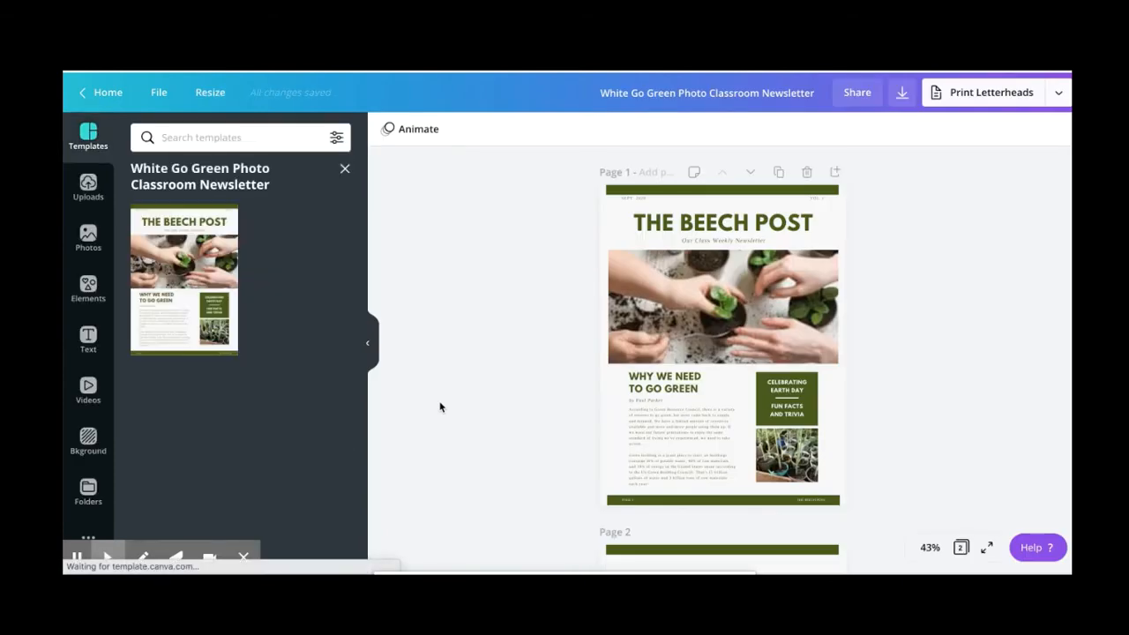
- Add a third page filled with the '10 Amazing Facts for Everyone' layout
{"action": "scroll", "coordinate": [440, 407], "scroll_direction": "down", "scroll_amount": 3}
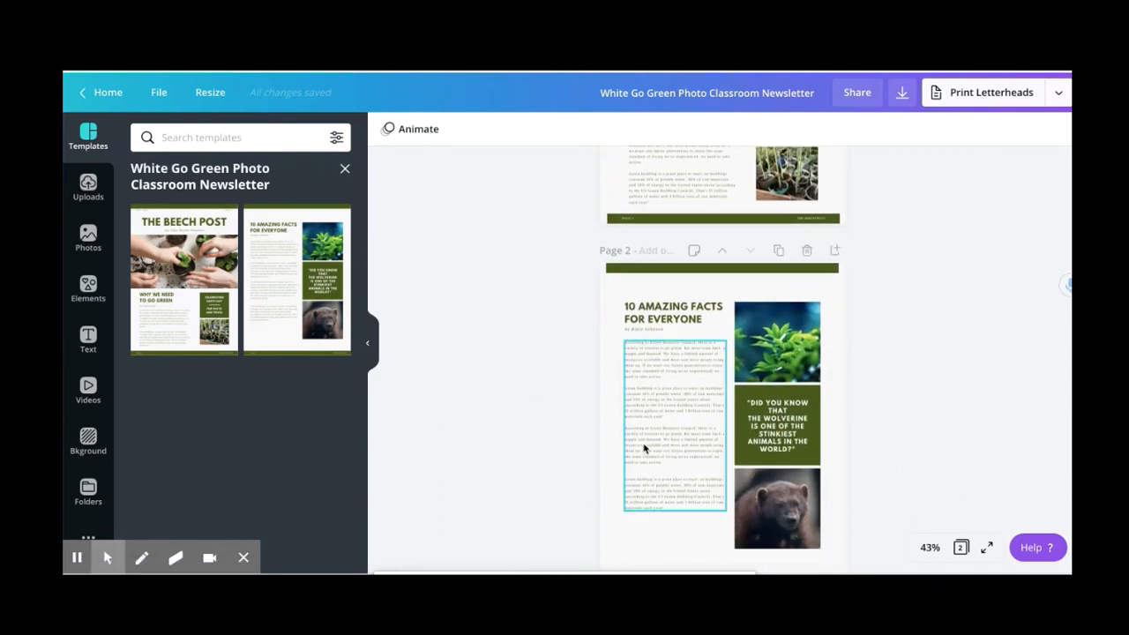
{"action": "scroll", "coordinate": [596, 433], "scroll_direction": "down", "scroll_amount": 1}
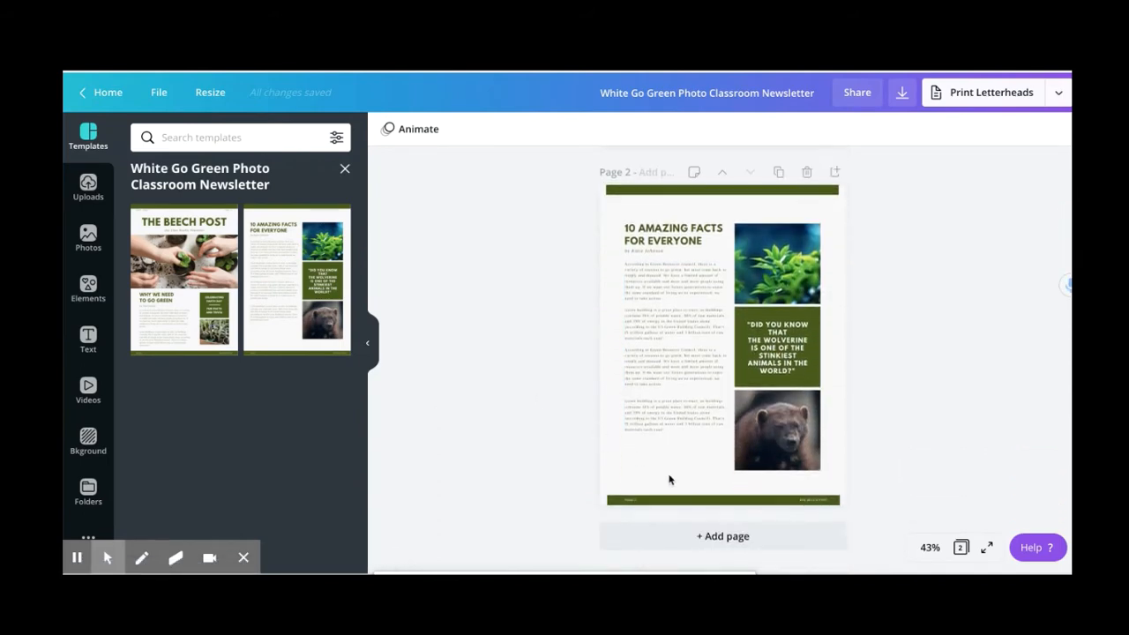
{"action": "left_click", "coordinate": [715, 537]}
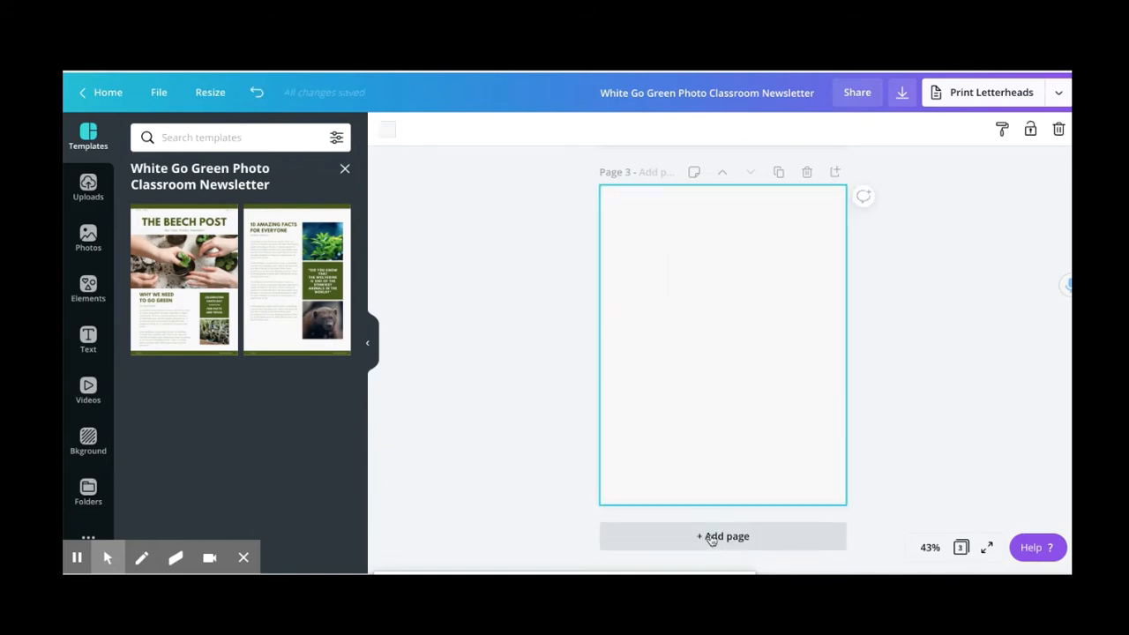
{"action": "left_click", "coordinate": [272, 279]}
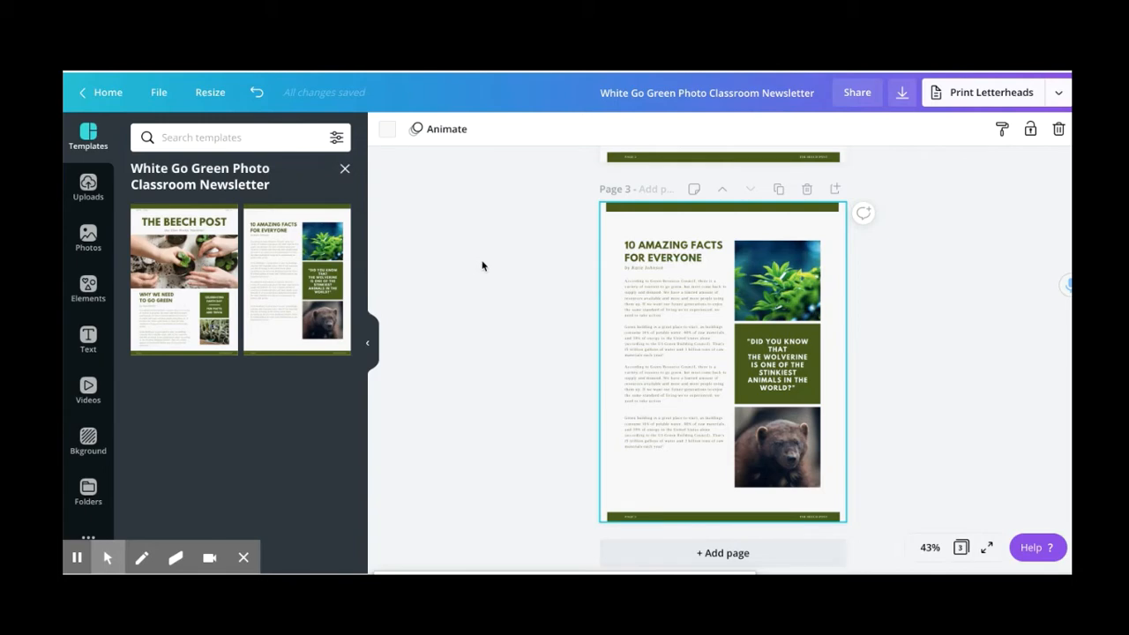
{"action": "scroll", "coordinate": [482, 265], "scroll_direction": "up", "scroll_amount": 10}
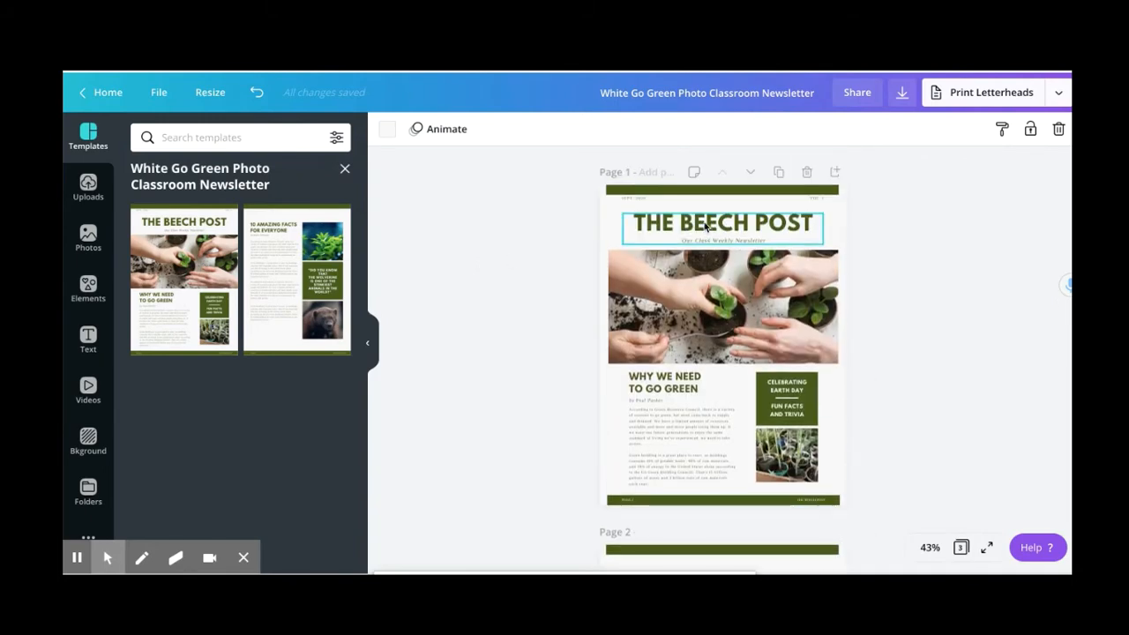
- Replace the masthead title THE BEECH POST with 'CLIMATE ACTION PROJECT'
{"action": "left_click", "coordinate": [706, 227]}
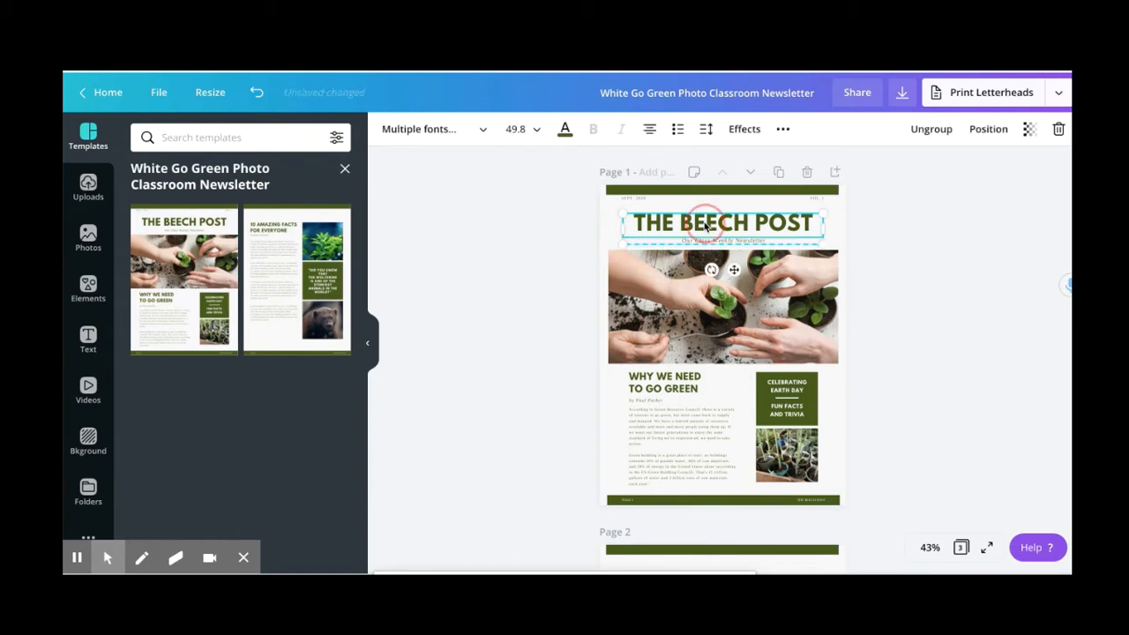
{"action": "double_click", "coordinate": [704, 224]}
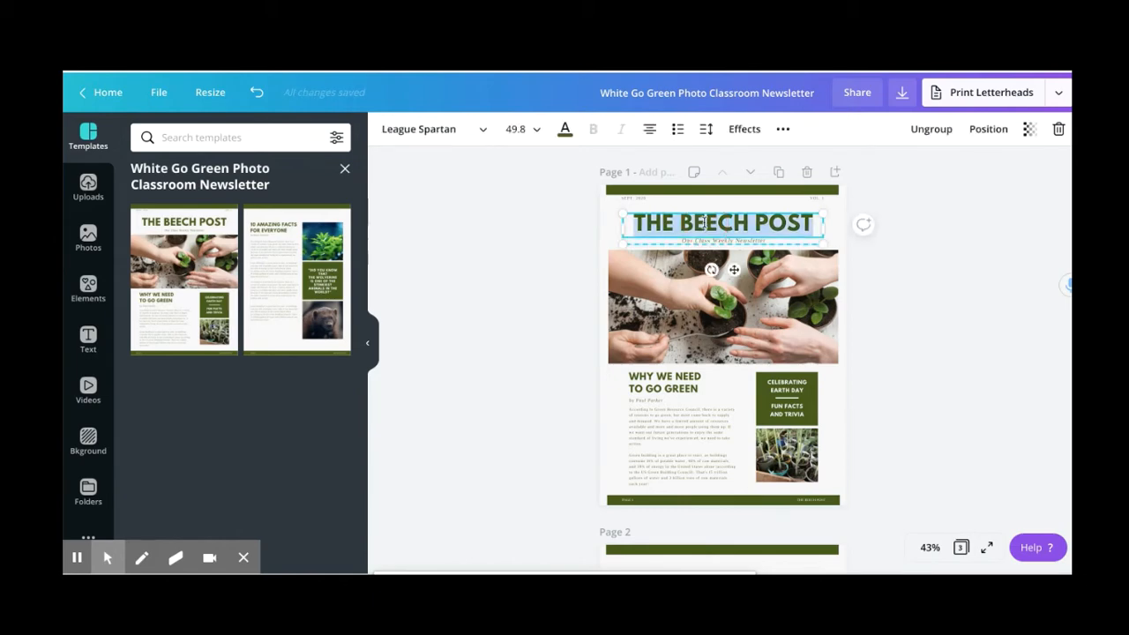
{"action": "type", "text": "CLIM"}
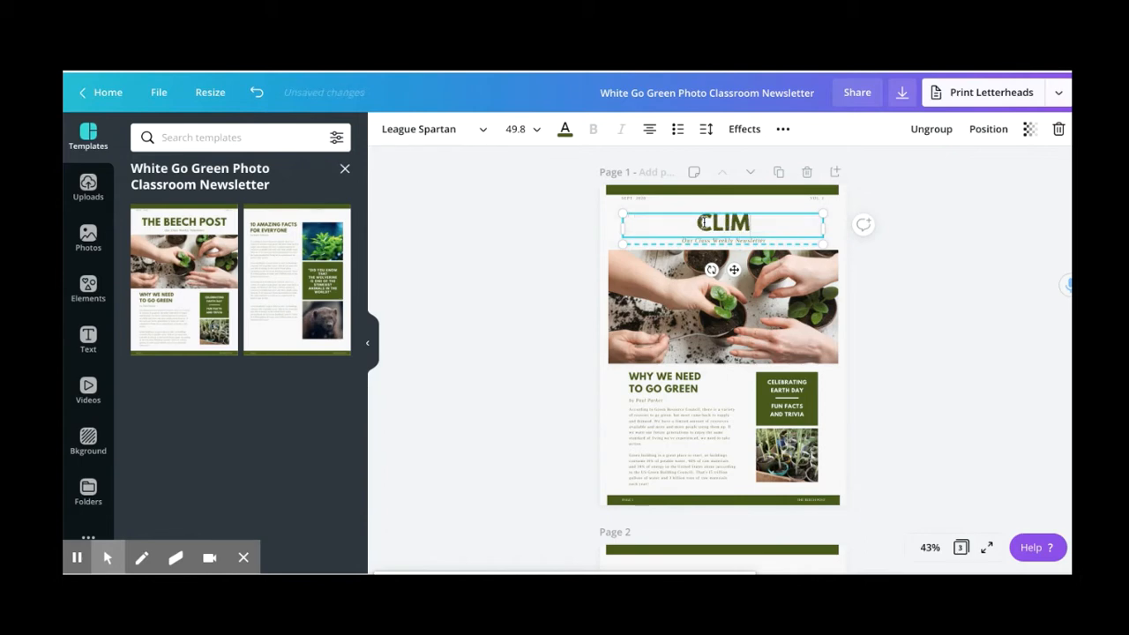
{"action": "type", "text": "ATE ACTIO"}
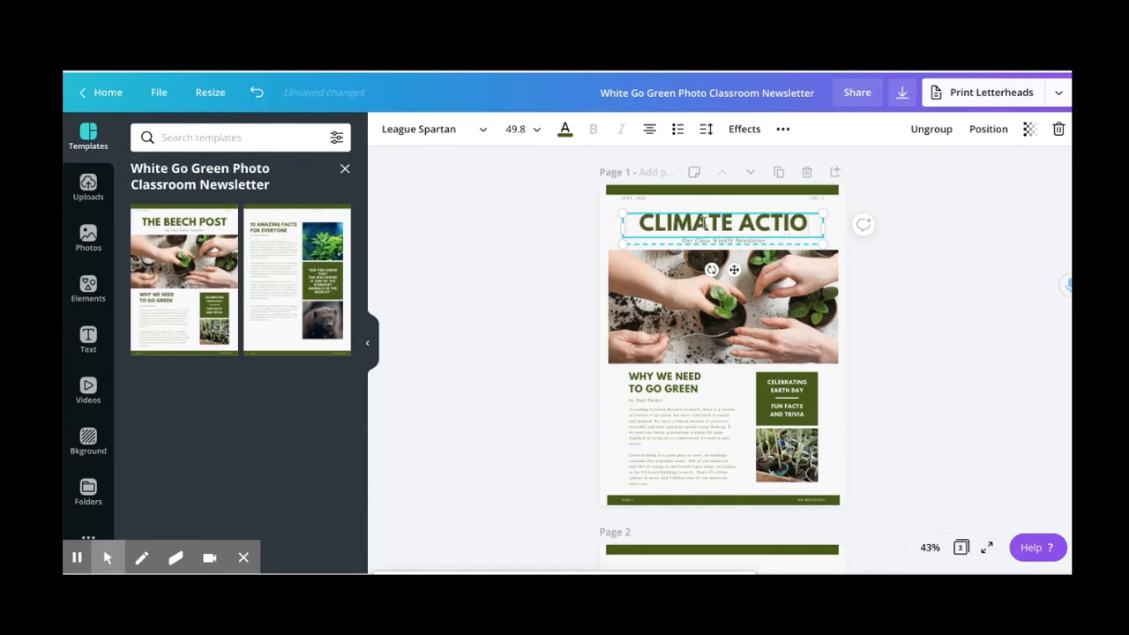
{"action": "type", "text": "N PROJE"}
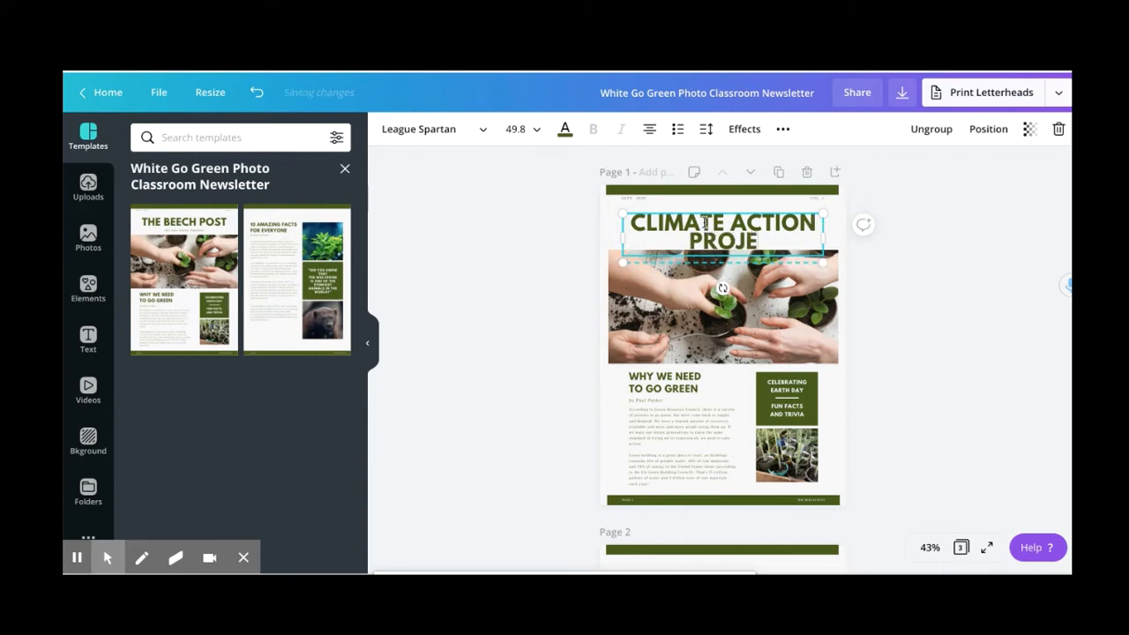
{"action": "type", "text": "CT"}
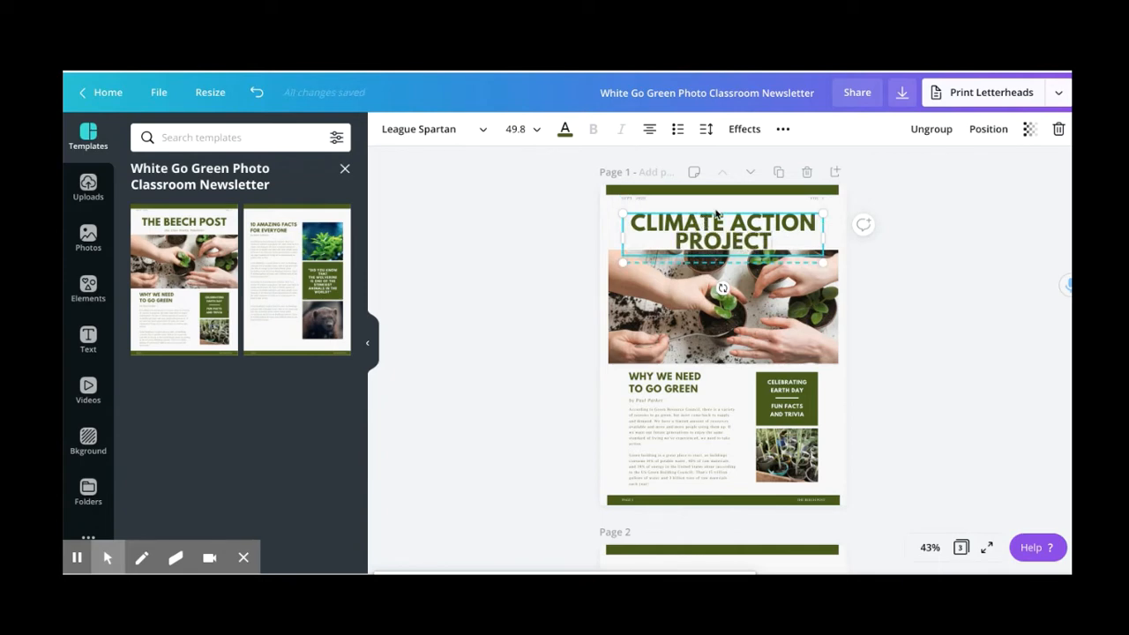
- Set the new title's font size to 40
{"action": "left_click", "coordinate": [716, 217]}
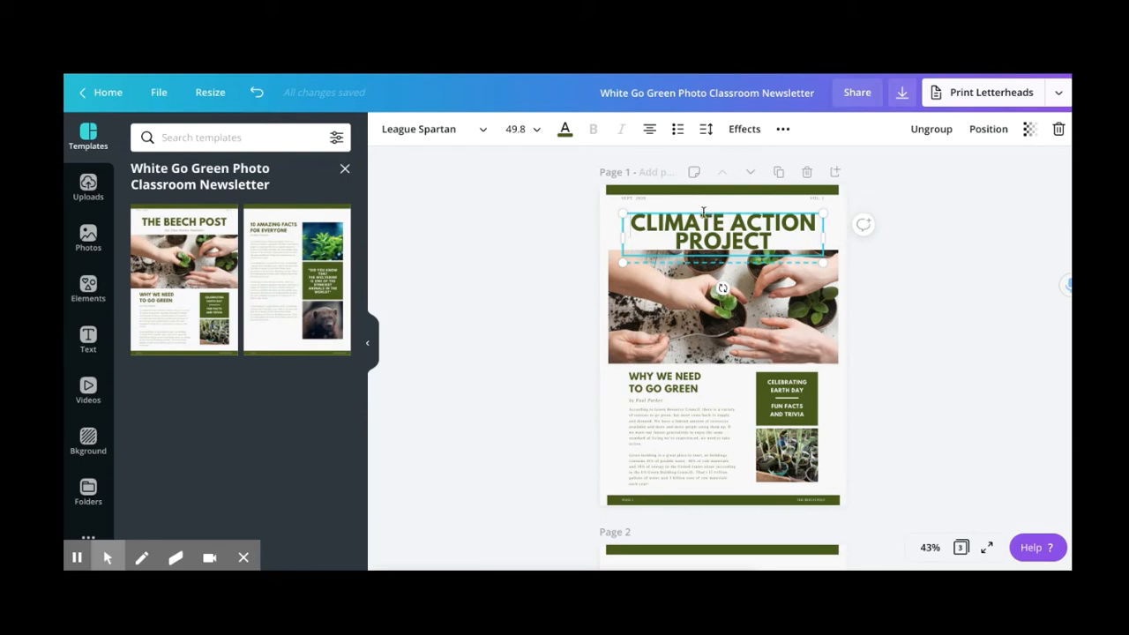
{"action": "left_click_drag", "start_coordinate": [773, 244], "coordinate": [628, 222]}
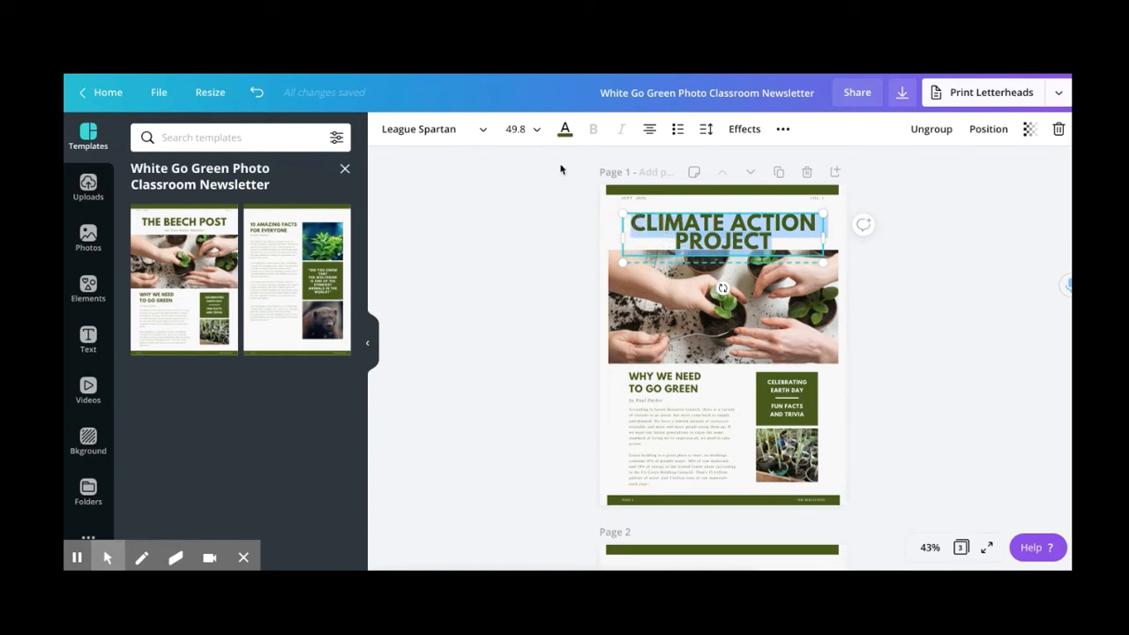
{"action": "left_click", "coordinate": [536, 131]}
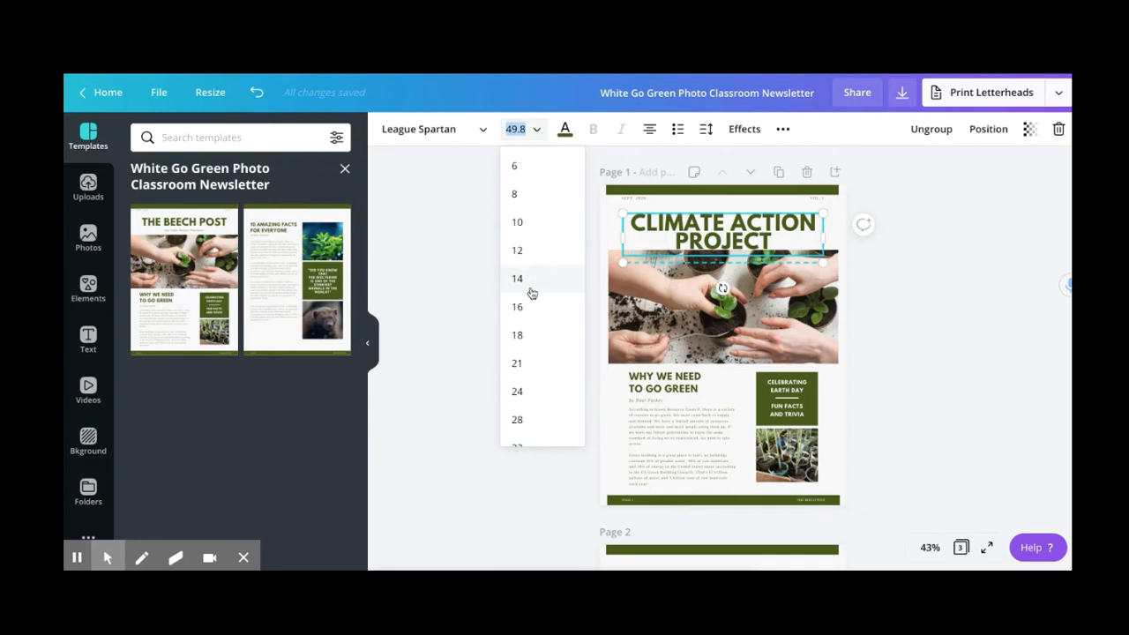
{"action": "type", "text": "40"}
{"action": "key", "text": "Return"}
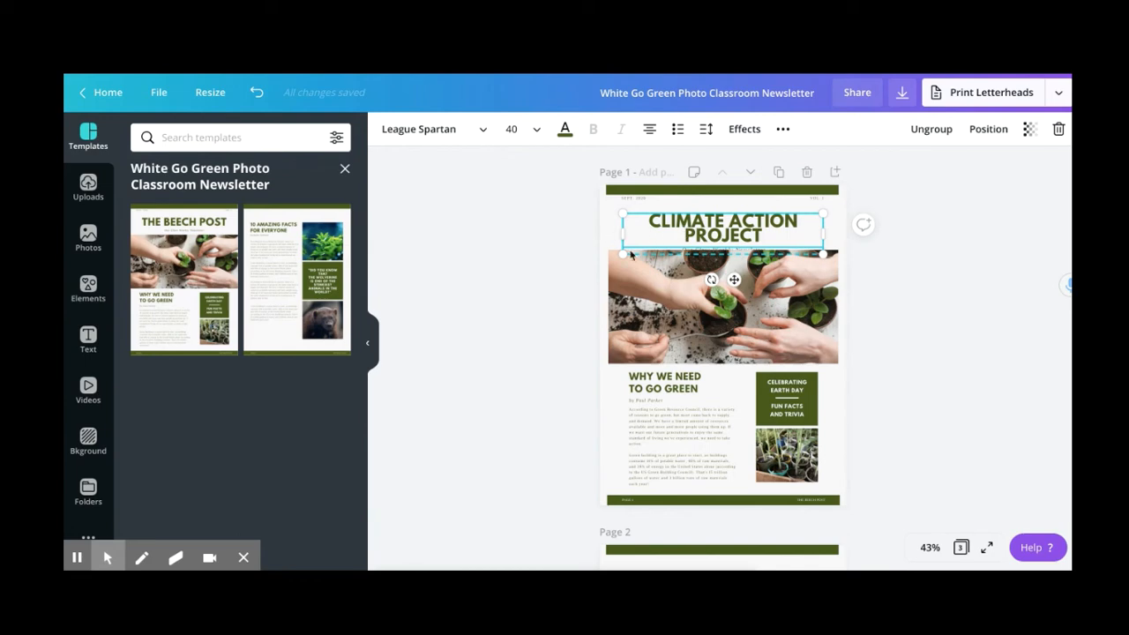
{"action": "left_click", "coordinate": [700, 257]}
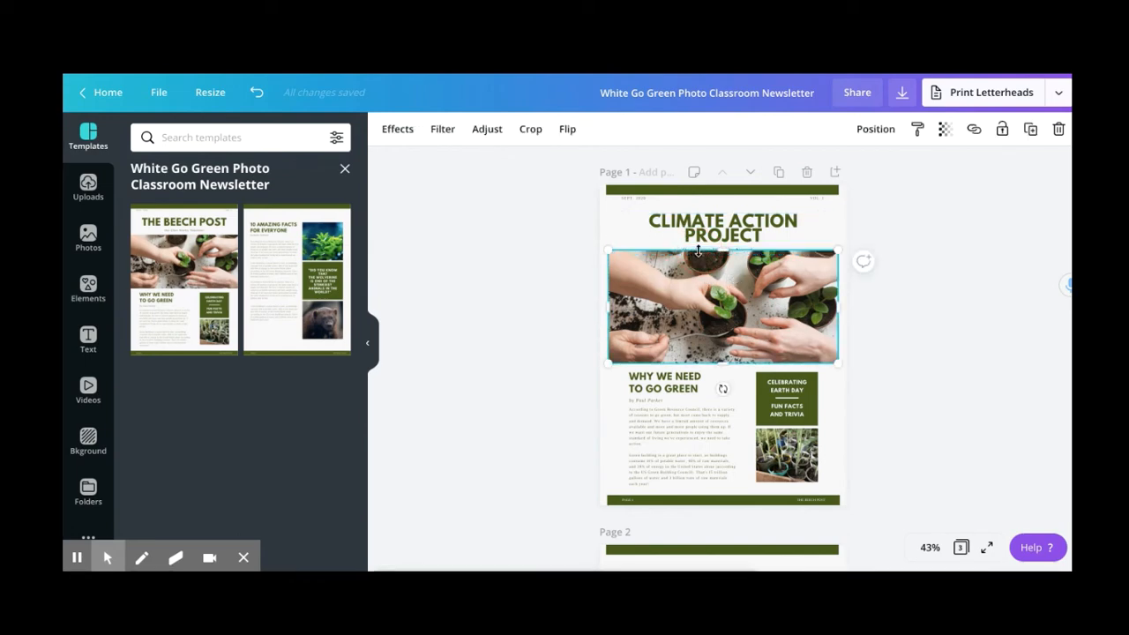
- Nudge the title up and change the subtitle to 'A project for the environment'
{"action": "left_click", "coordinate": [710, 213]}
{"action": "left_click_drag", "start_coordinate": [710, 212], "coordinate": [710, 201]}
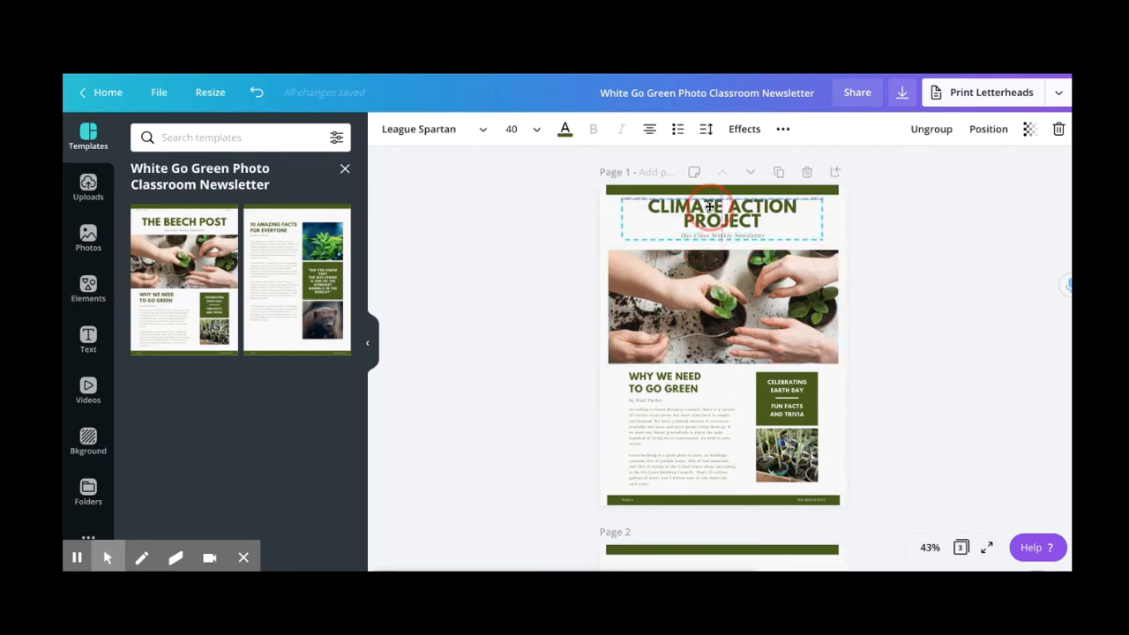
{"action": "left_click", "coordinate": [720, 239]}
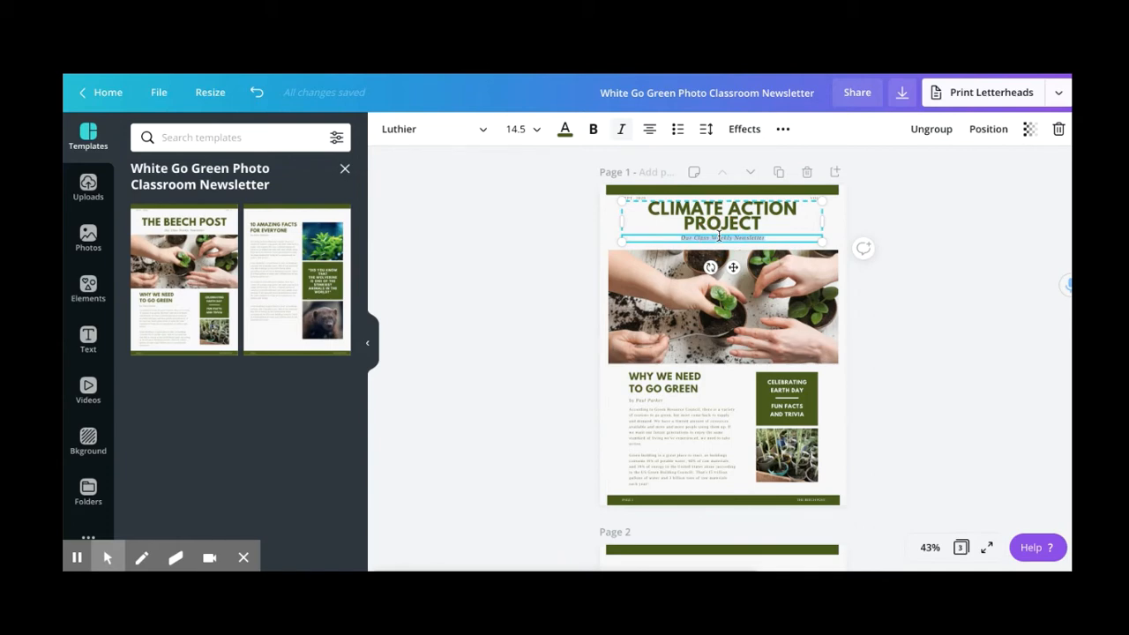
{"action": "key", "text": "BackSpace"}
{"action": "type", "text": "A project for a"}
{"action": "type", "text": " environment"}
{"action": "left_click", "coordinate": [758, 348]}
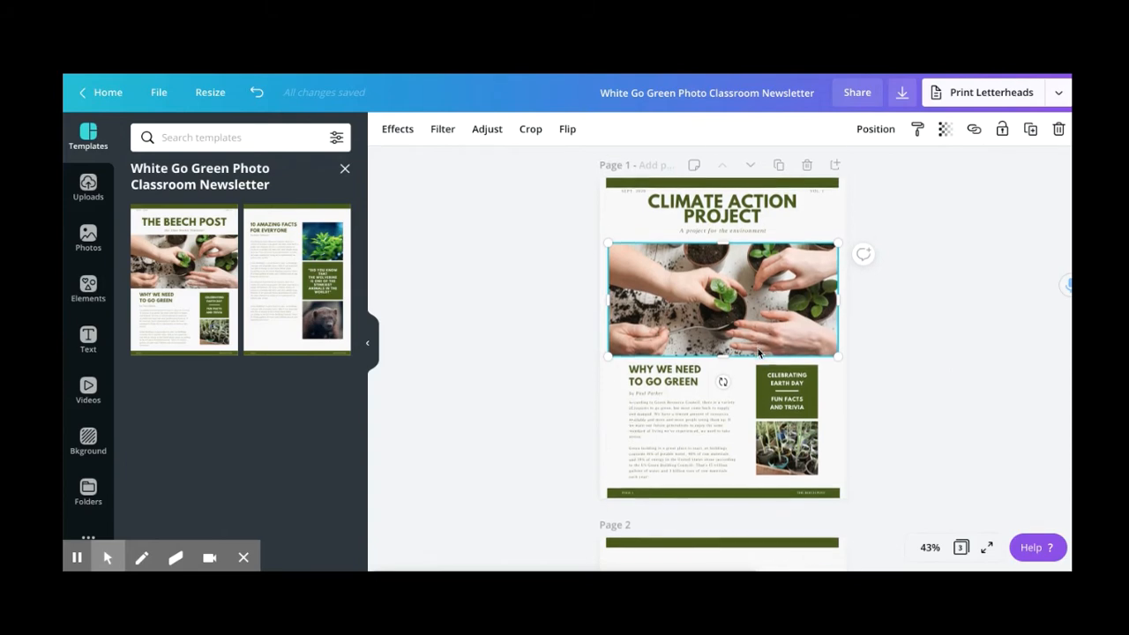
- Rename the WHY WE NEED TO GO GREEN heading to 'WHY IS CLIMATE ACTION IMPORTANT'
{"action": "scroll", "coordinate": [705, 335], "scroll_direction": "down", "scroll_amount": 1}
{"action": "left_click", "coordinate": [668, 314]}
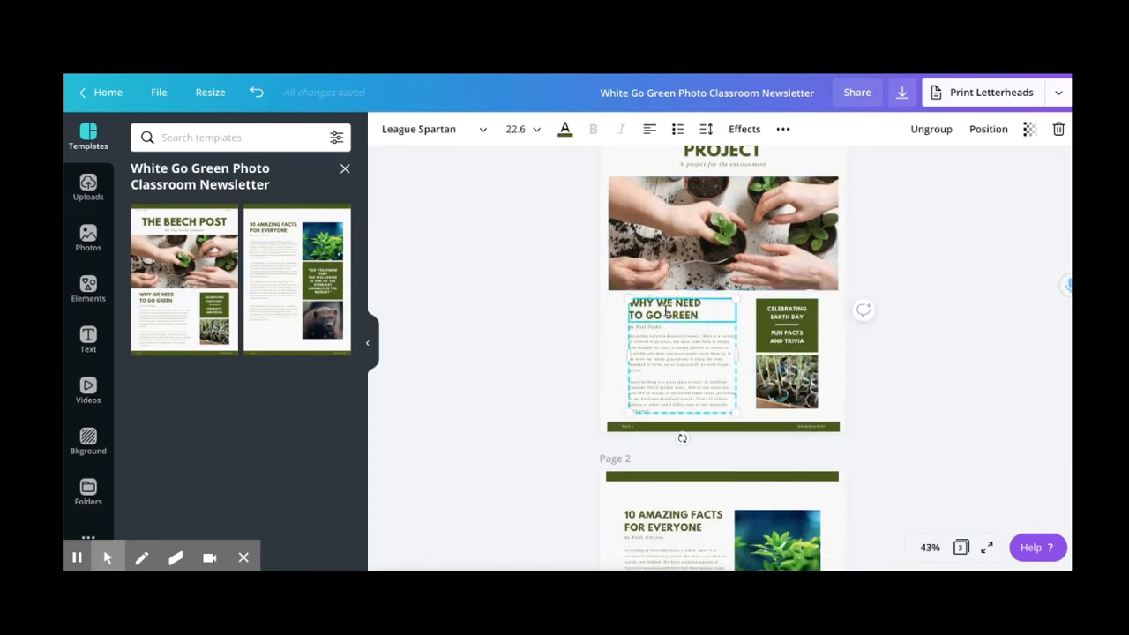
{"action": "left_click", "coordinate": [706, 310]}
{"action": "double_click", "coordinate": [706, 309]}
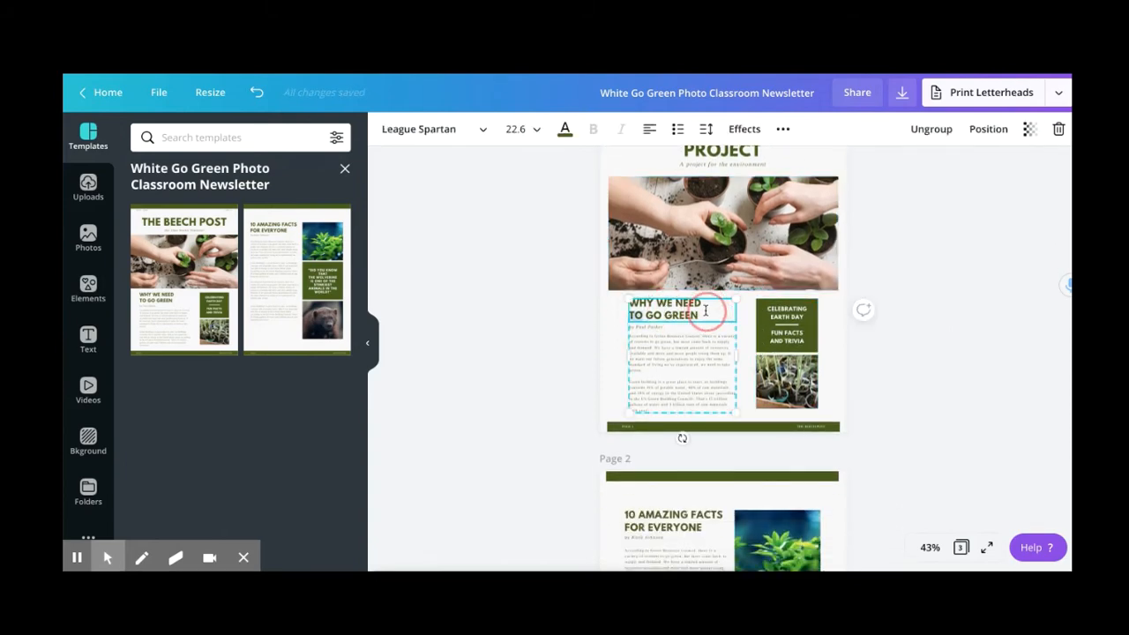
{"action": "left_click", "coordinate": [705, 308]}
{"action": "left_click_drag", "start_coordinate": [704, 316], "coordinate": [630, 305]}
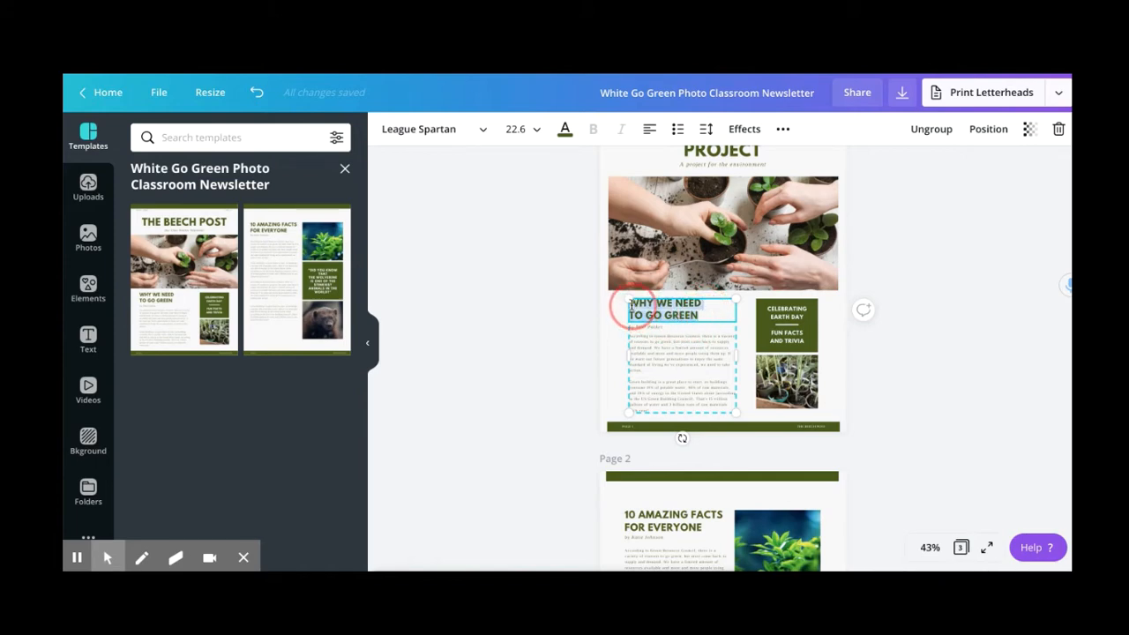
{"action": "type", "text": "WHY IS CLIMATE ACTION IMPORTANT"}
- Delete the old paragraphs from the article body text box
{"action": "left_click", "coordinate": [648, 354]}
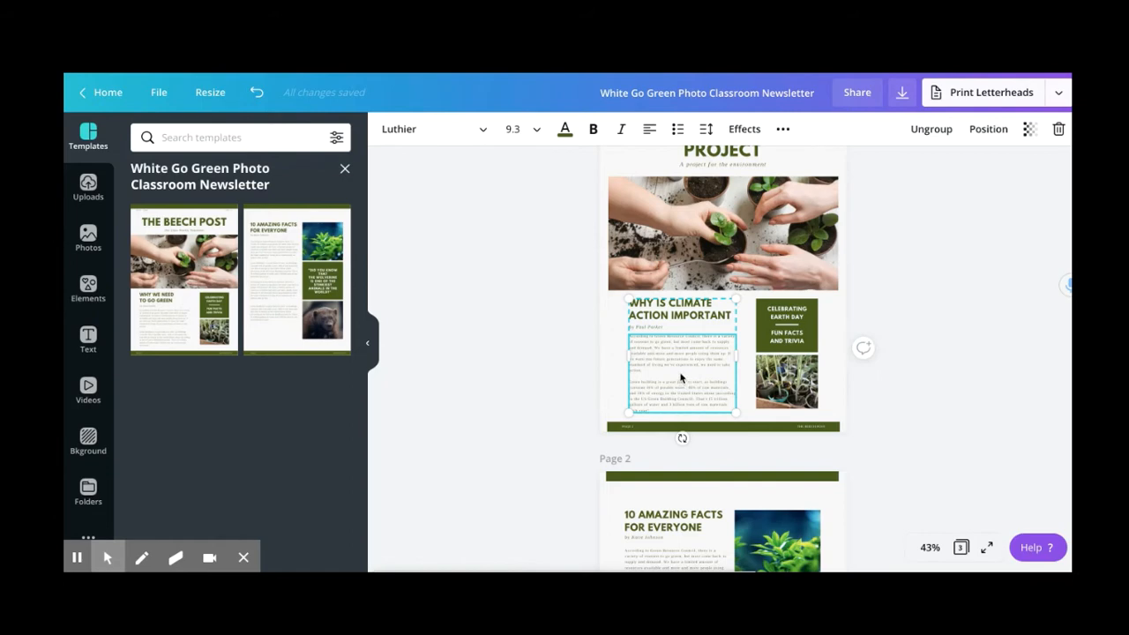
{"action": "left_click", "coordinate": [679, 374]}
{"action": "left_click", "coordinate": [681, 373]}
{"action": "left_click_drag", "start_coordinate": [728, 397], "coordinate": [635, 335]}
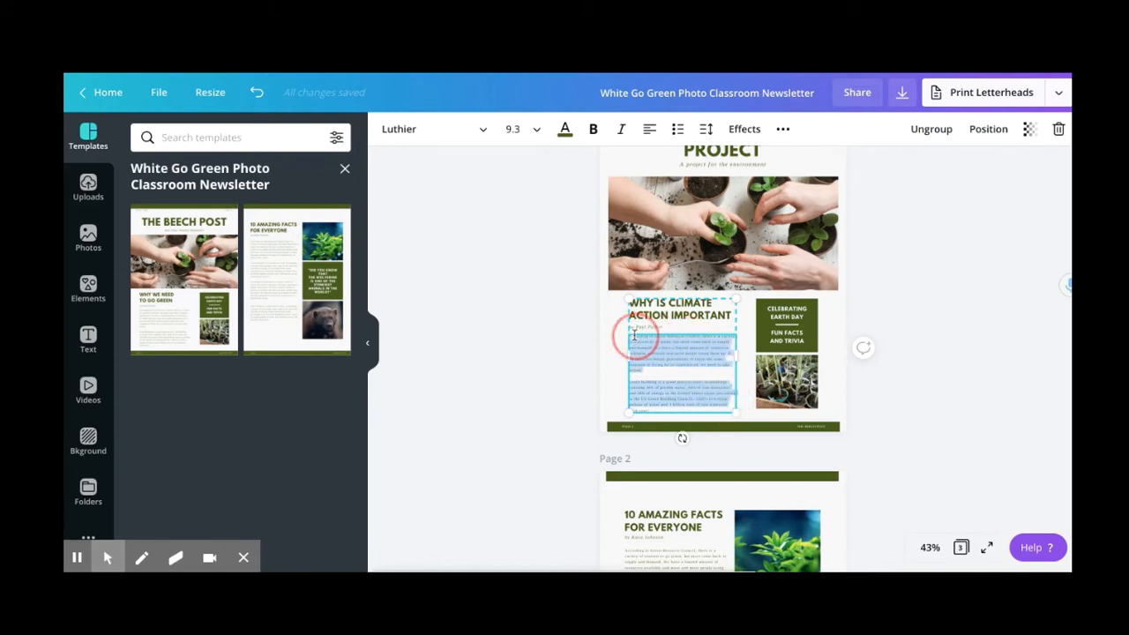
{"action": "key", "text": "BackSpace"}
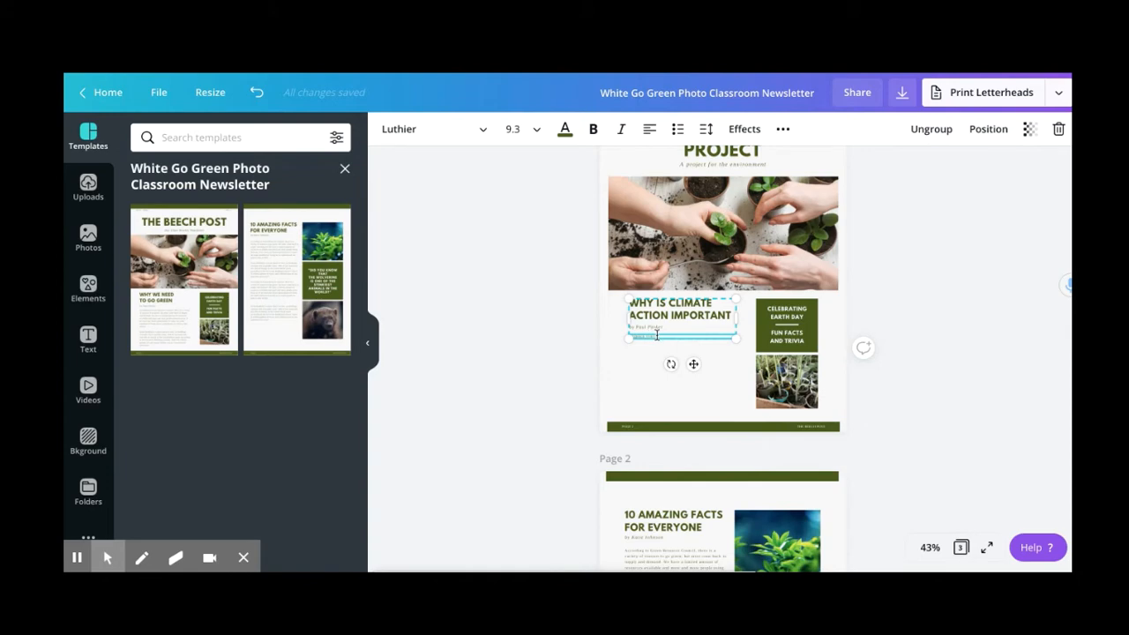
{"action": "left_click", "coordinate": [657, 335]}
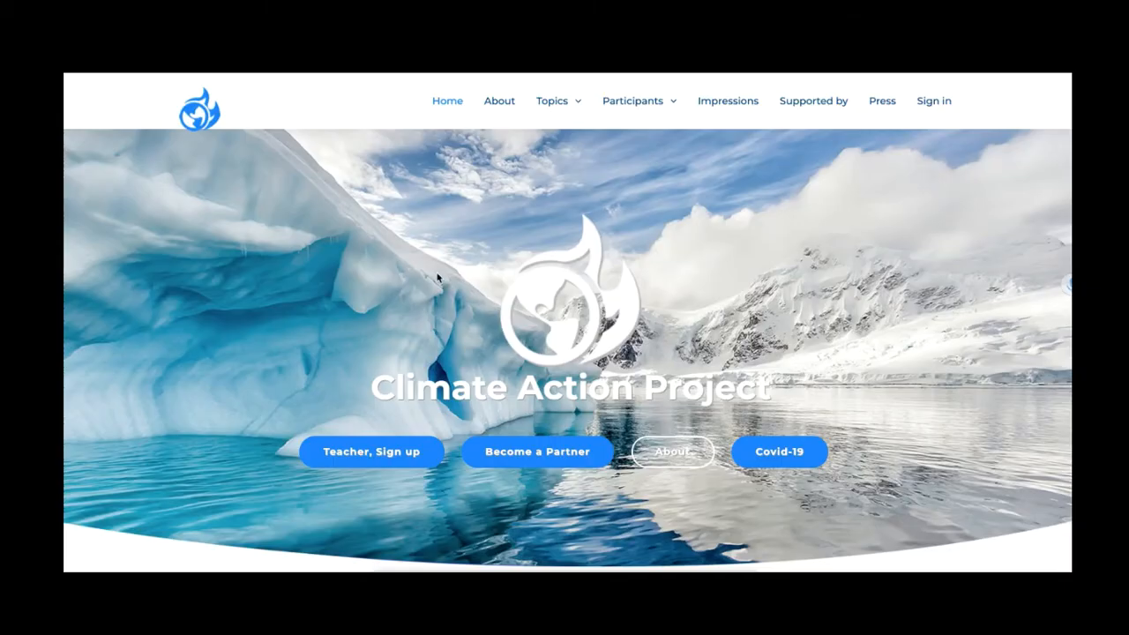
- Copy the 'Imagine a world…' paragraphs from the project website into the article body
{"action": "scroll", "coordinate": [436, 277], "scroll_direction": "down", "scroll_amount": 7}
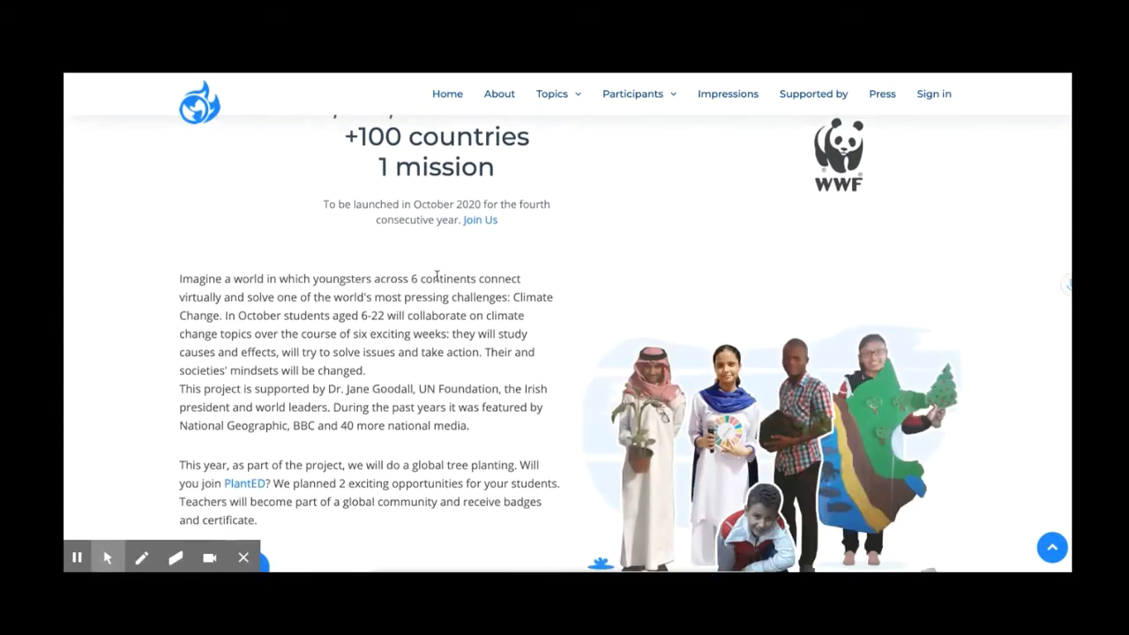
{"action": "scroll", "coordinate": [436, 277], "scroll_direction": "down", "scroll_amount": 1}
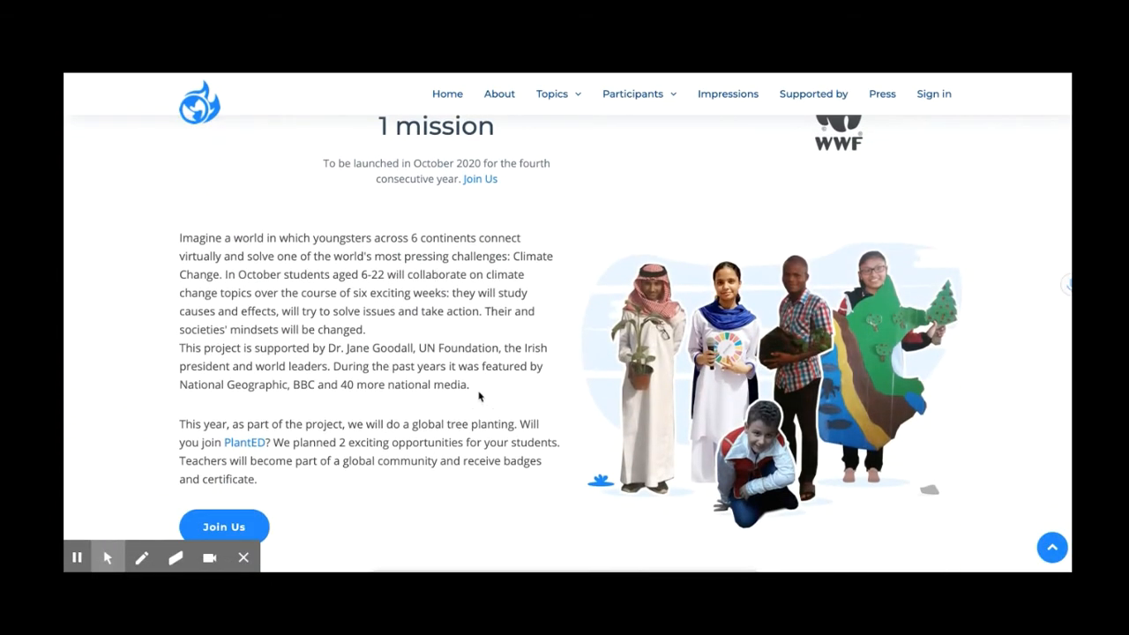
{"action": "left_click_drag", "start_coordinate": [472, 390], "coordinate": [180, 239]}
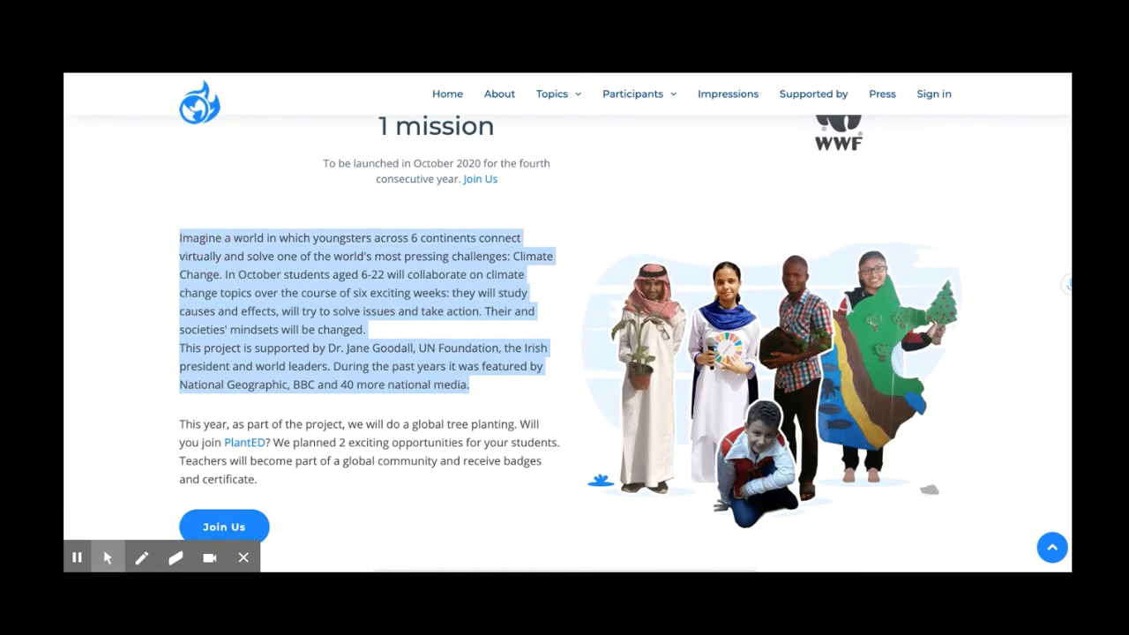
{"action": "key", "text": "ctrl+Tab"}
{"action": "key", "text": "ctrl+v"}
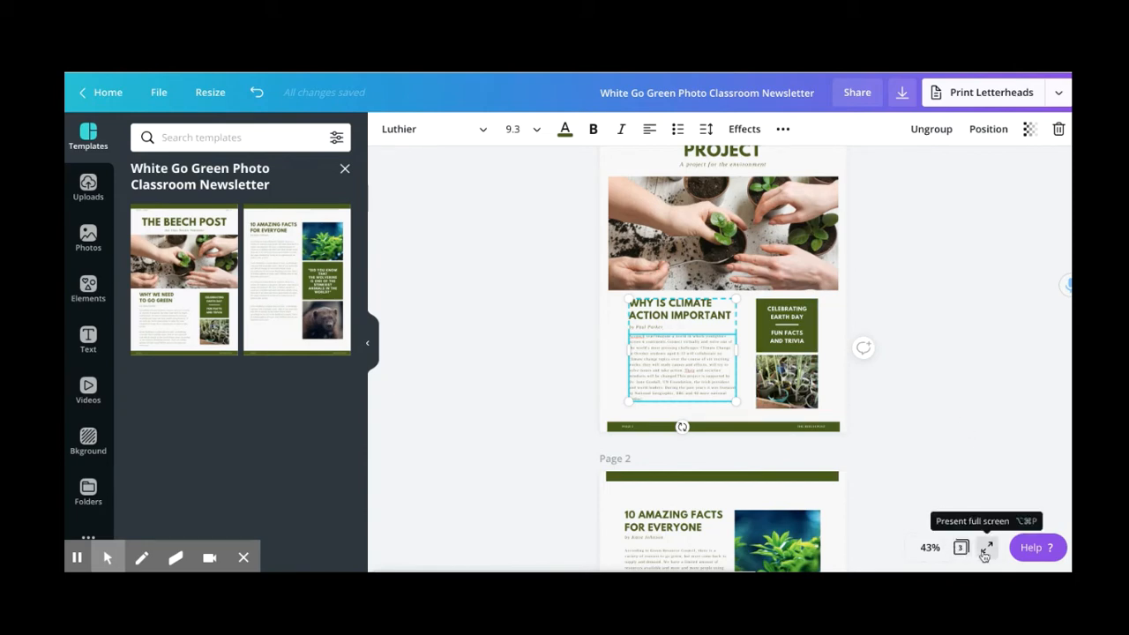
- Zoom to 75% and delete the stray 'Access year' words before 'Imagine a world…'
{"action": "left_click", "coordinate": [933, 547]}
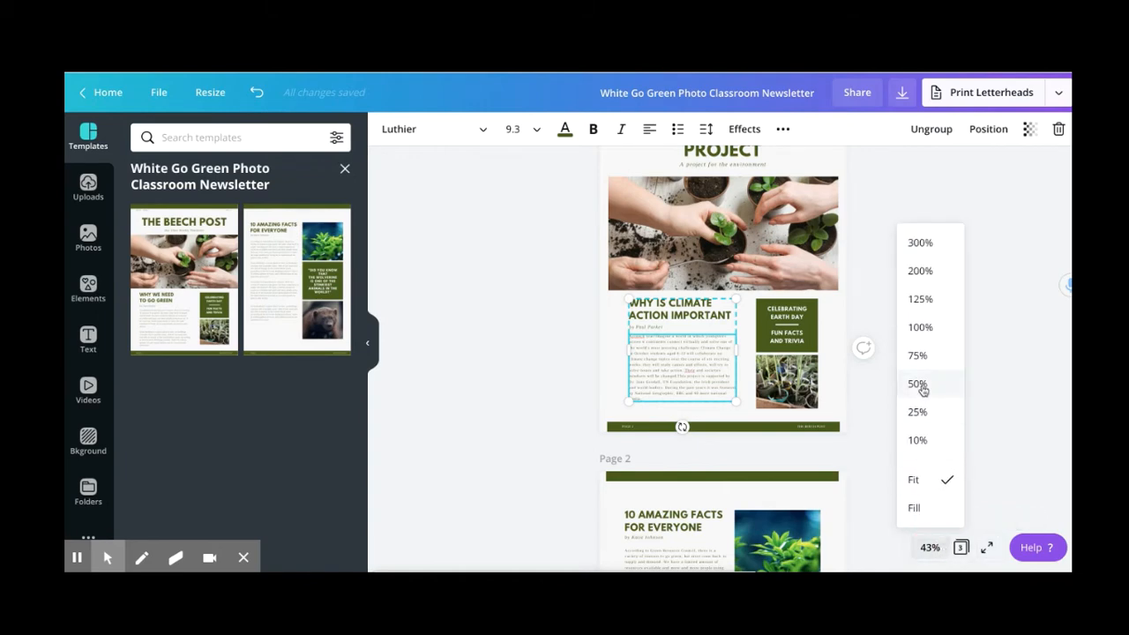
{"action": "left_click", "coordinate": [919, 356]}
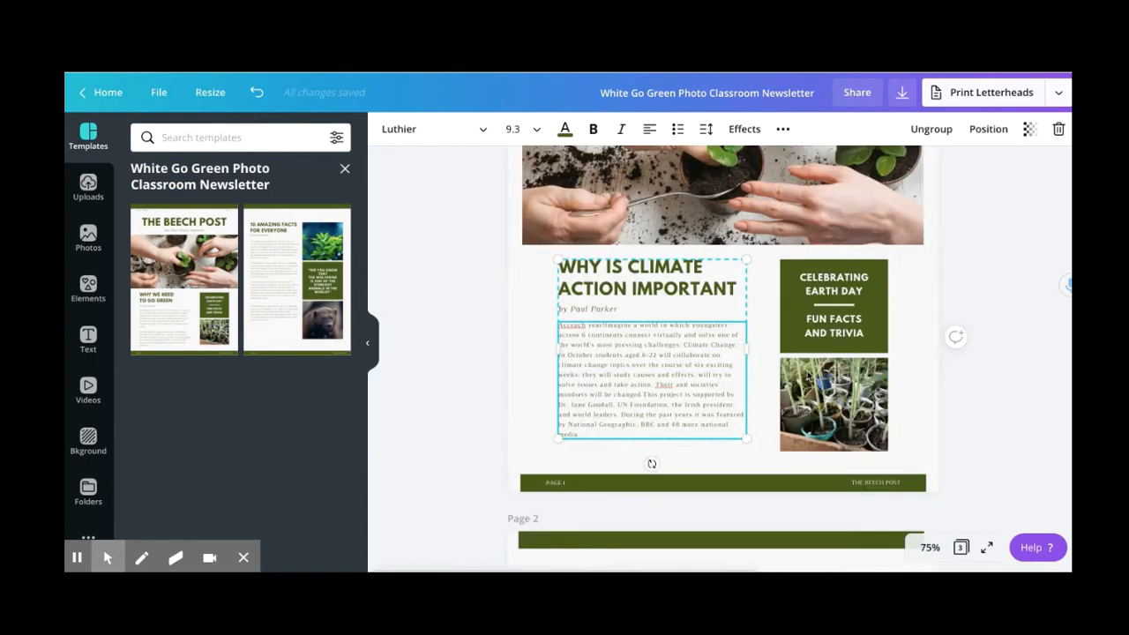
{"action": "left_click", "coordinate": [605, 325]}
{"action": "left_click_drag", "start_coordinate": [605, 325], "coordinate": [558, 326]}
{"action": "key", "text": "BackSpace"}
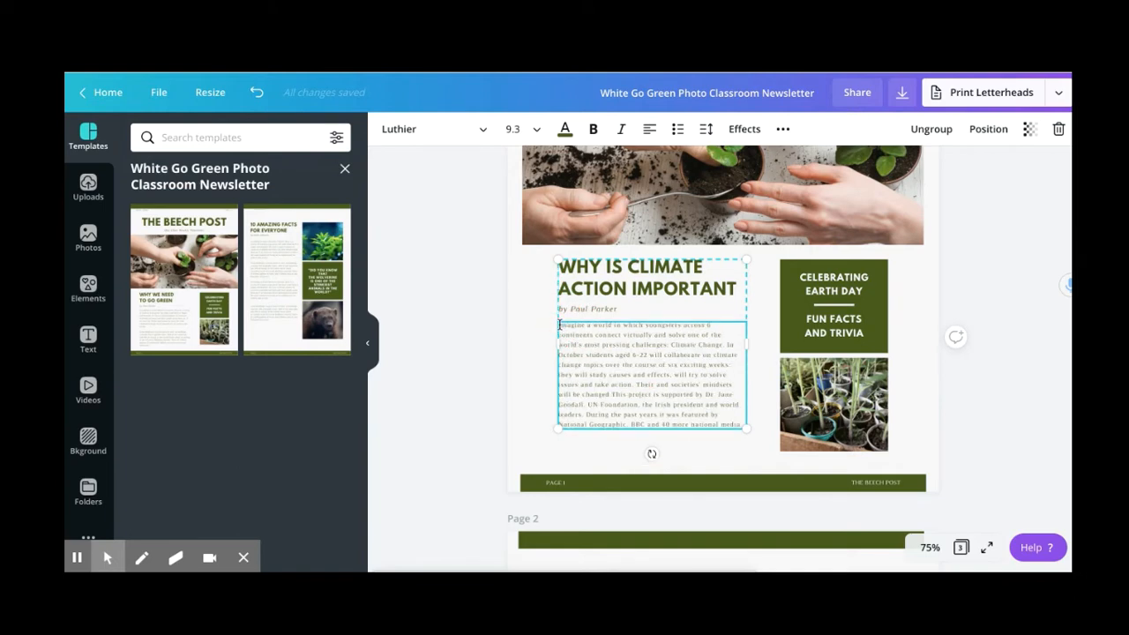
- Remove the author's name from the byline under the heading
{"action": "left_click", "coordinate": [612, 313]}
{"action": "left_click_drag", "start_coordinate": [619, 311], "coordinate": [581, 306]}
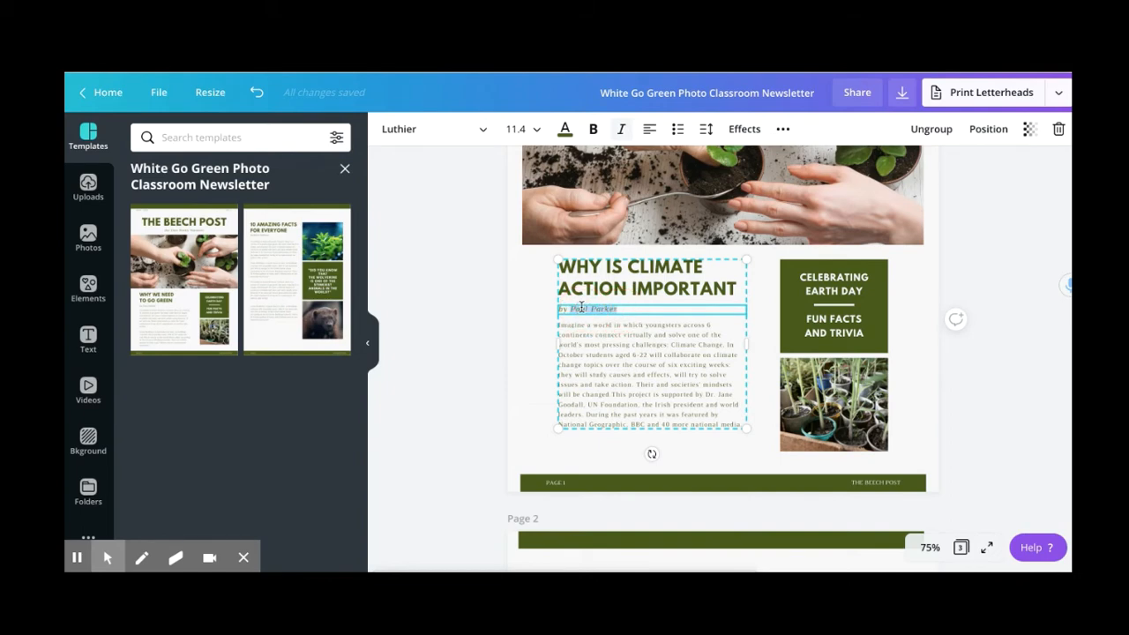
{"action": "key", "text": "BackSpace"}
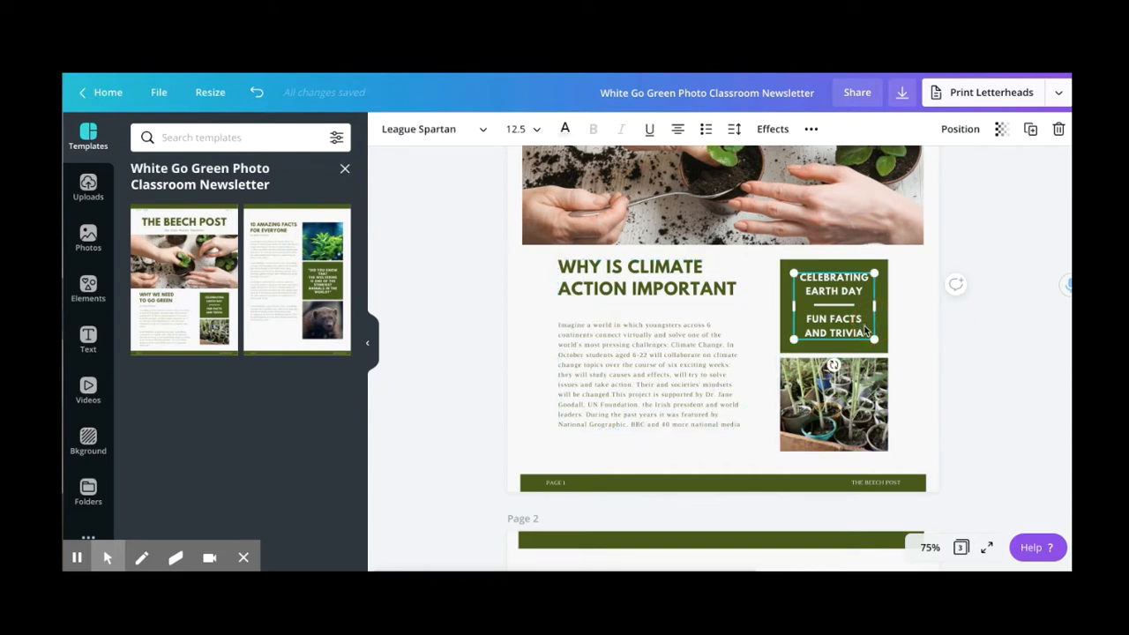
- Delete the CELEBRATING EARTH DAY / FUN FACTS AND TRIVIA text from the green box
{"action": "key", "text": "Delete"}
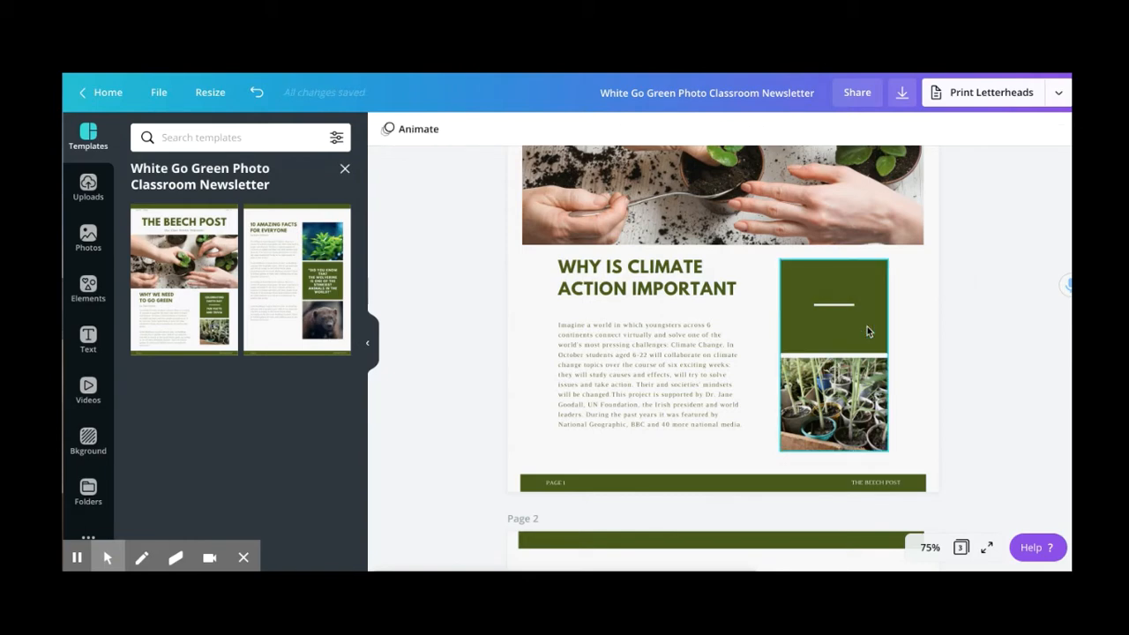
{"action": "left_click", "coordinate": [823, 283]}
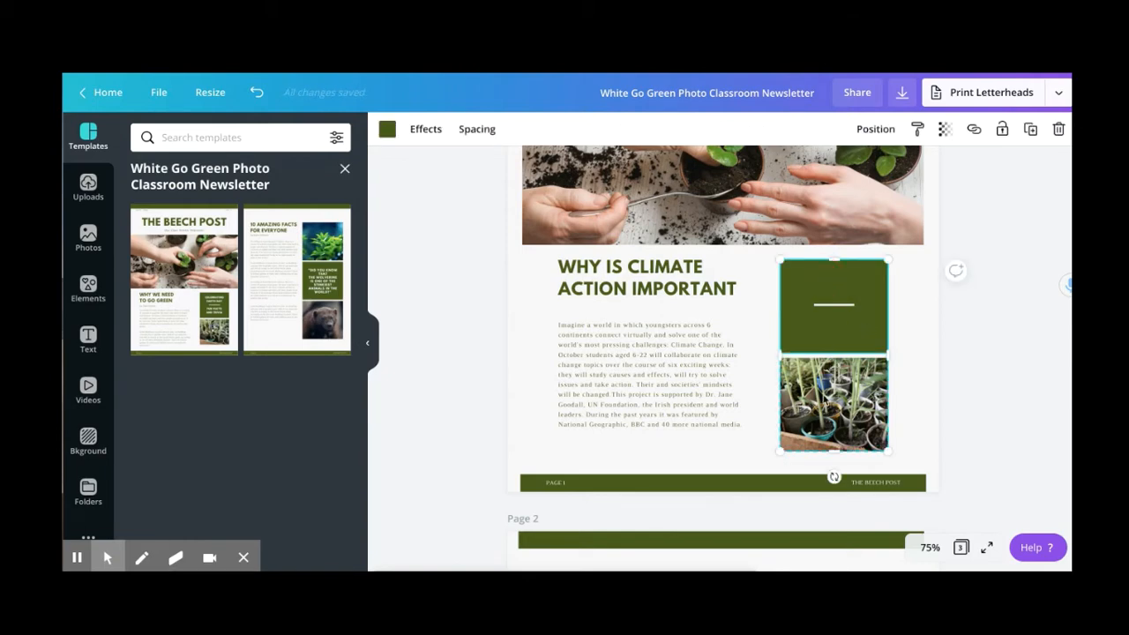
{"action": "left_click", "coordinate": [824, 400]}
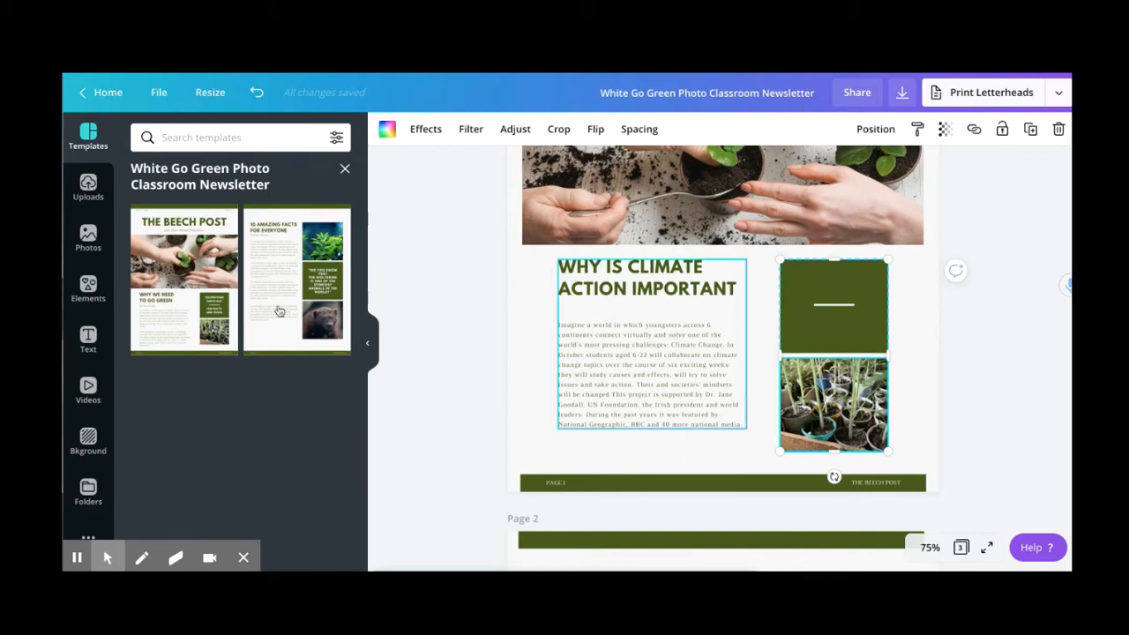
- Open the Photos library and browse the stock images
{"action": "left_click", "coordinate": [89, 245]}
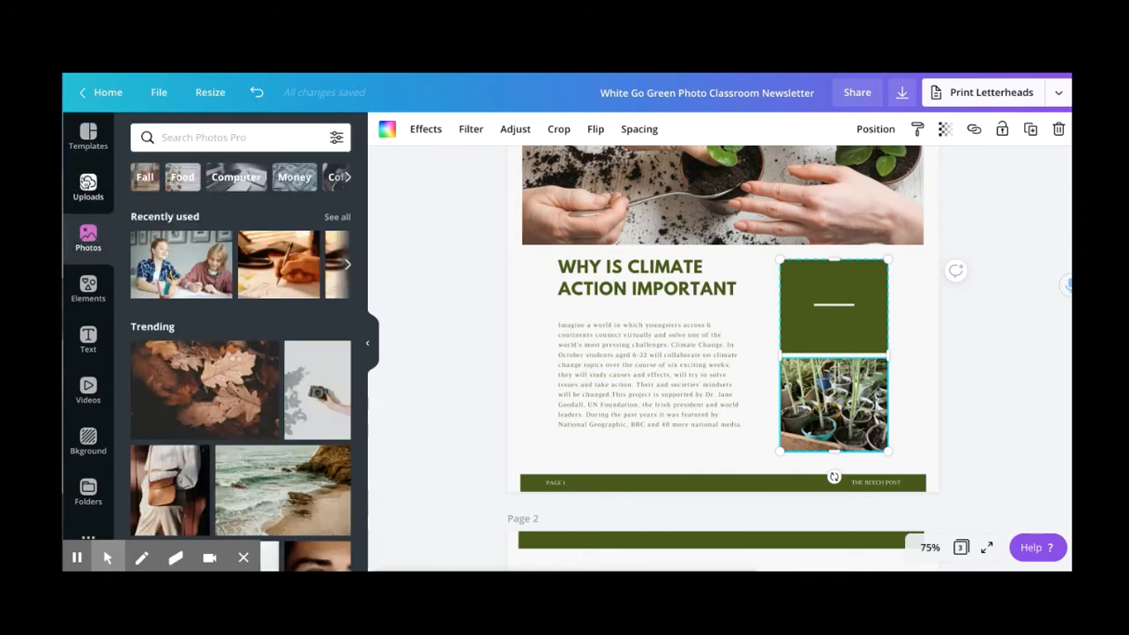
{"action": "scroll", "coordinate": [240, 324], "scroll_direction": "down", "scroll_amount": 5}
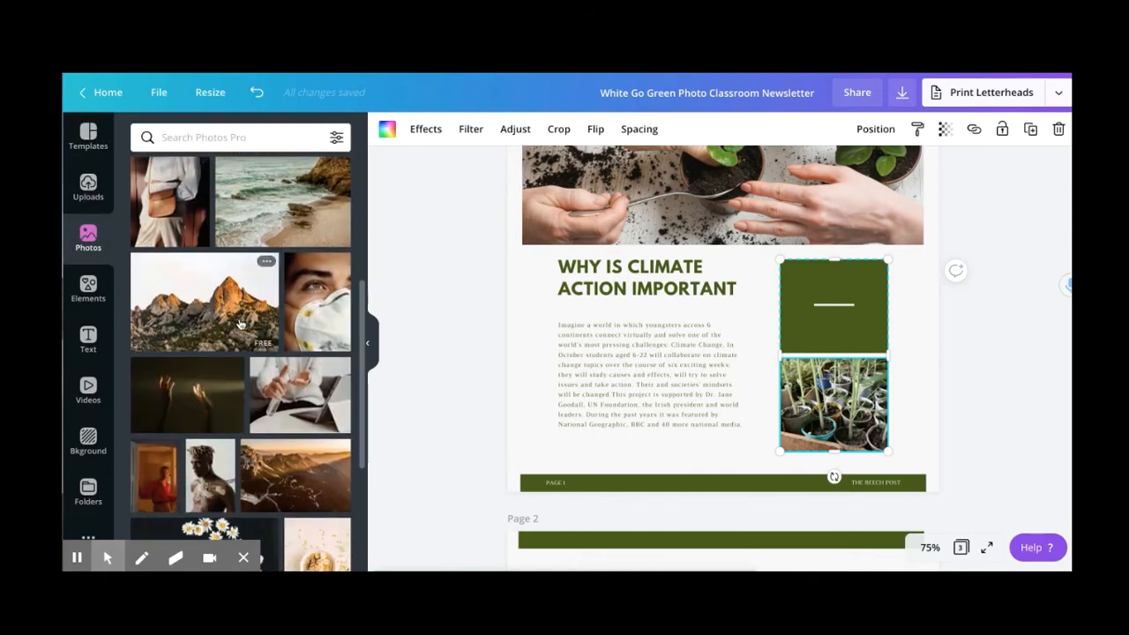
{"action": "scroll", "coordinate": [240, 324], "scroll_direction": "up", "scroll_amount": 5}
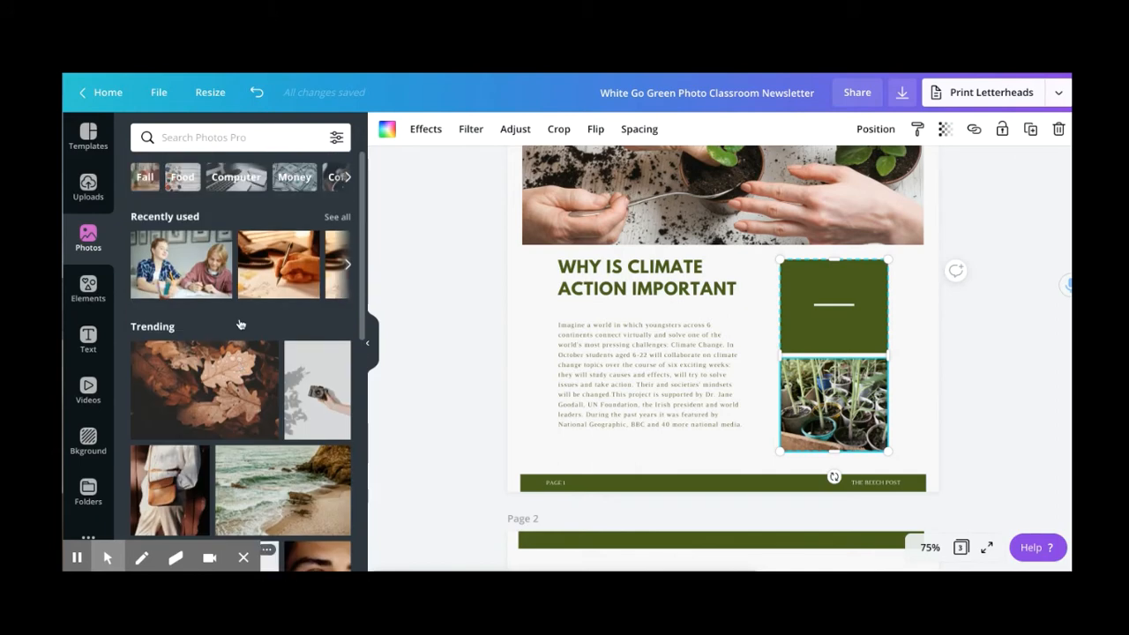
- Upload the Climate Action #13 image from the Assets Canva Video folder to Uploads
{"action": "left_click", "coordinate": [89, 187]}
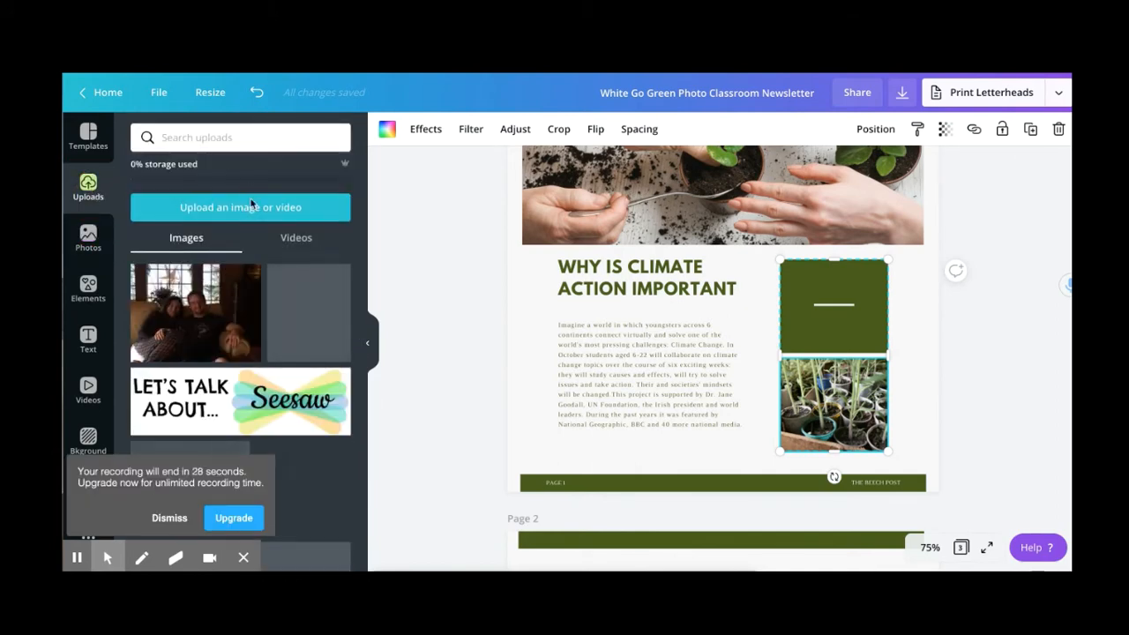
{"action": "left_click", "coordinate": [252, 207]}
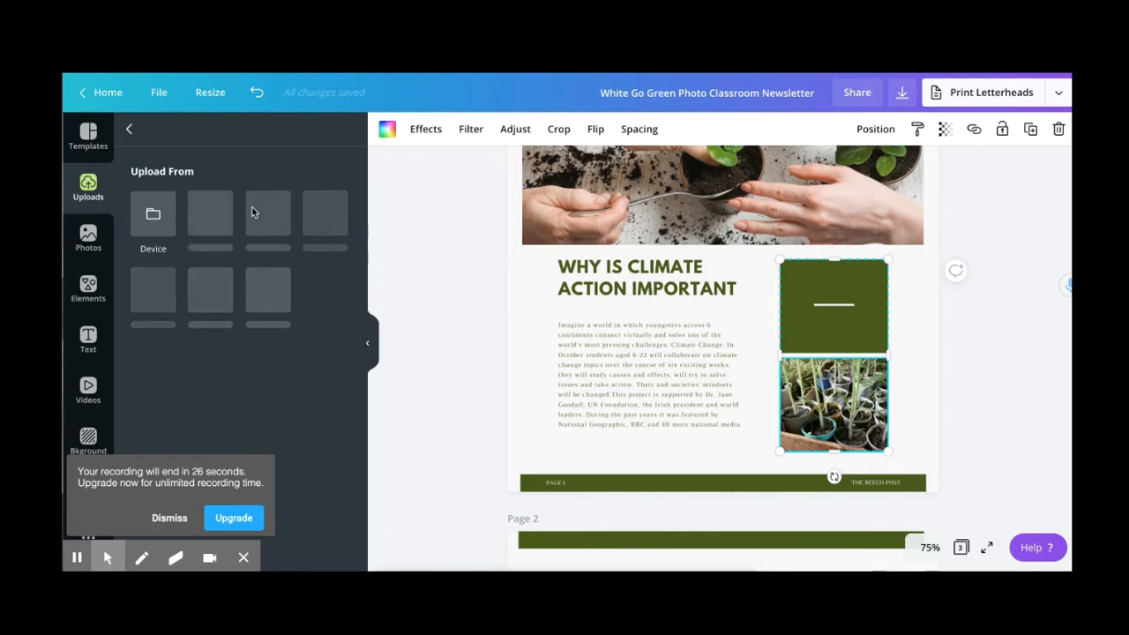
{"action": "left_click", "coordinate": [155, 220]}
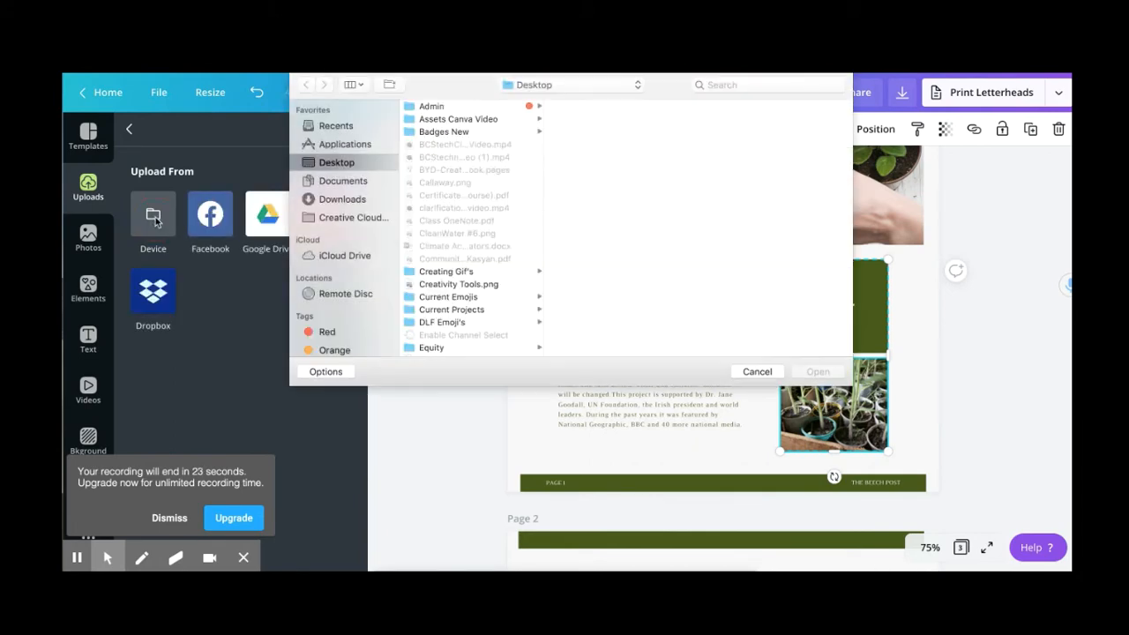
{"action": "left_click", "coordinate": [419, 122]}
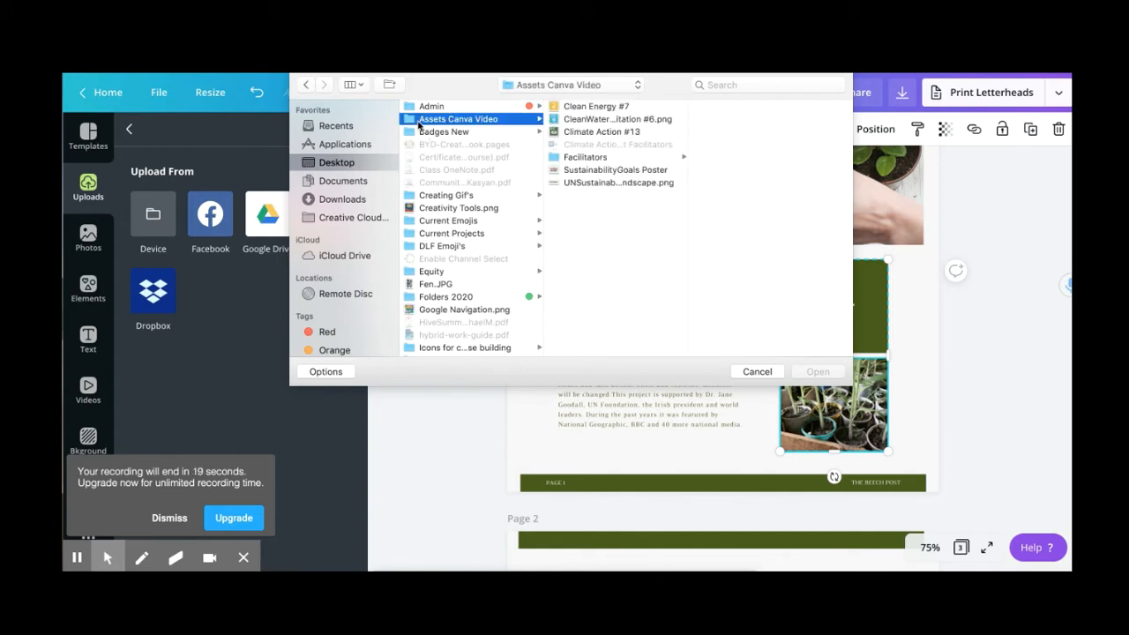
{"action": "left_click", "coordinate": [592, 132]}
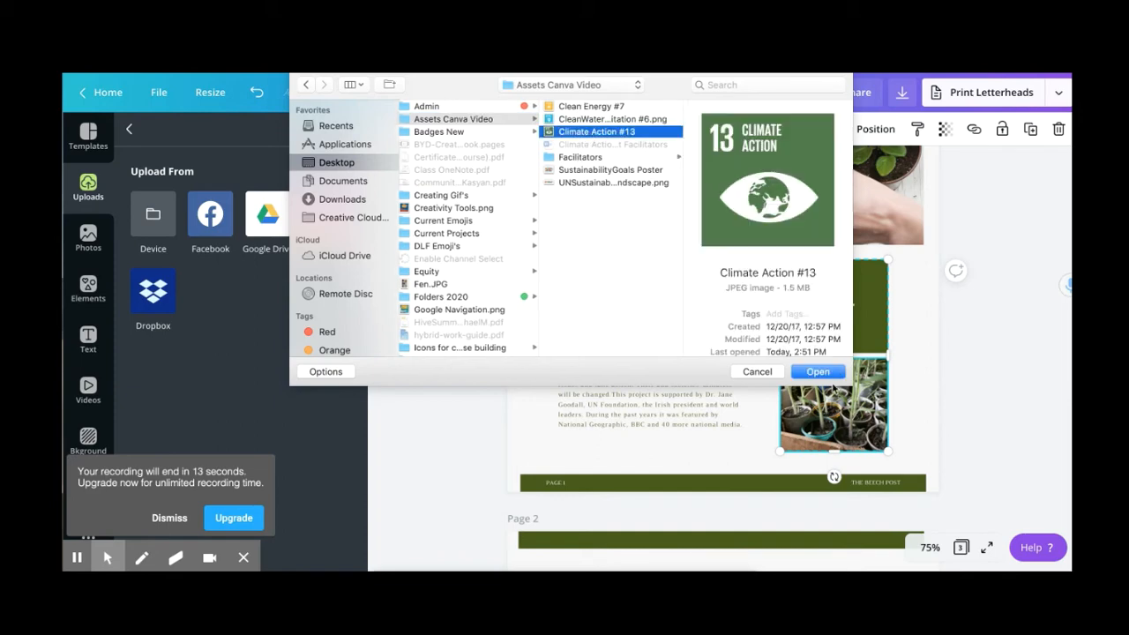
{"action": "left_click", "coordinate": [825, 377]}
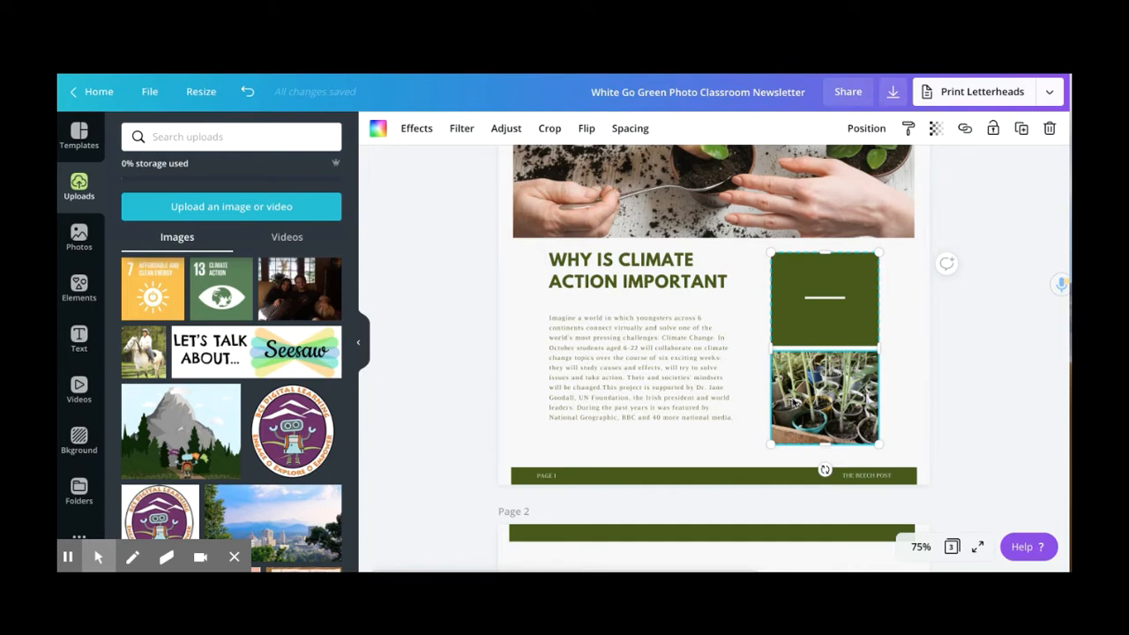
- Drop the Climate Action #13 upload into page 1's lower photo frame beside the article
{"action": "left_click", "coordinate": [238, 284]}
{"action": "left_click_drag", "start_coordinate": [326, 302], "coordinate": [770, 381]}
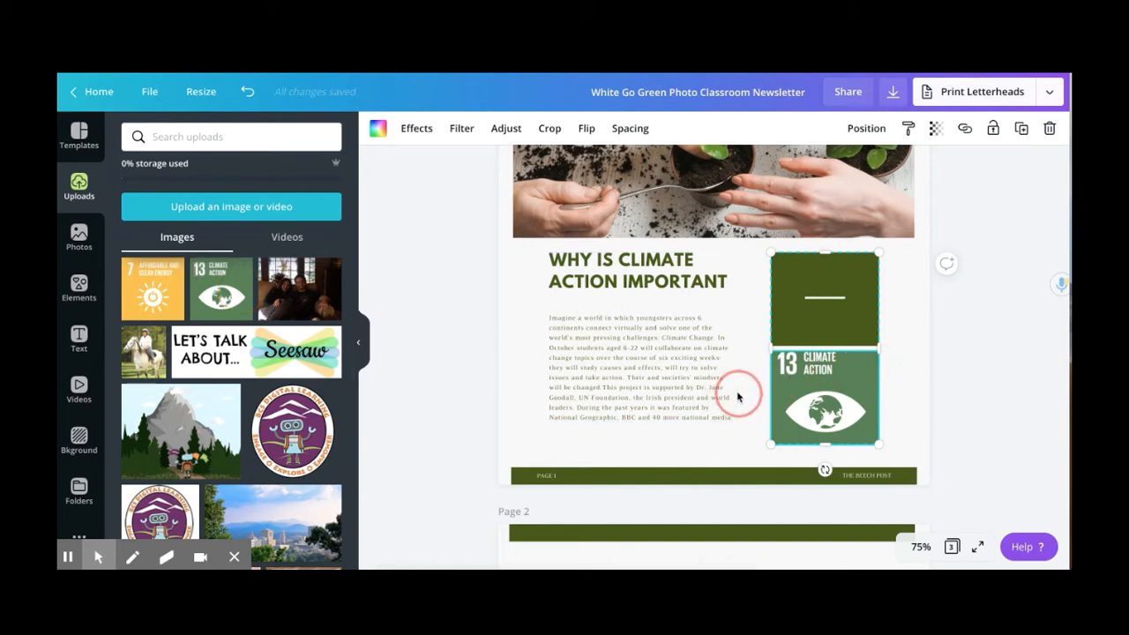
{"action": "scroll", "coordinate": [738, 397], "scroll_direction": "down", "scroll_amount": 3}
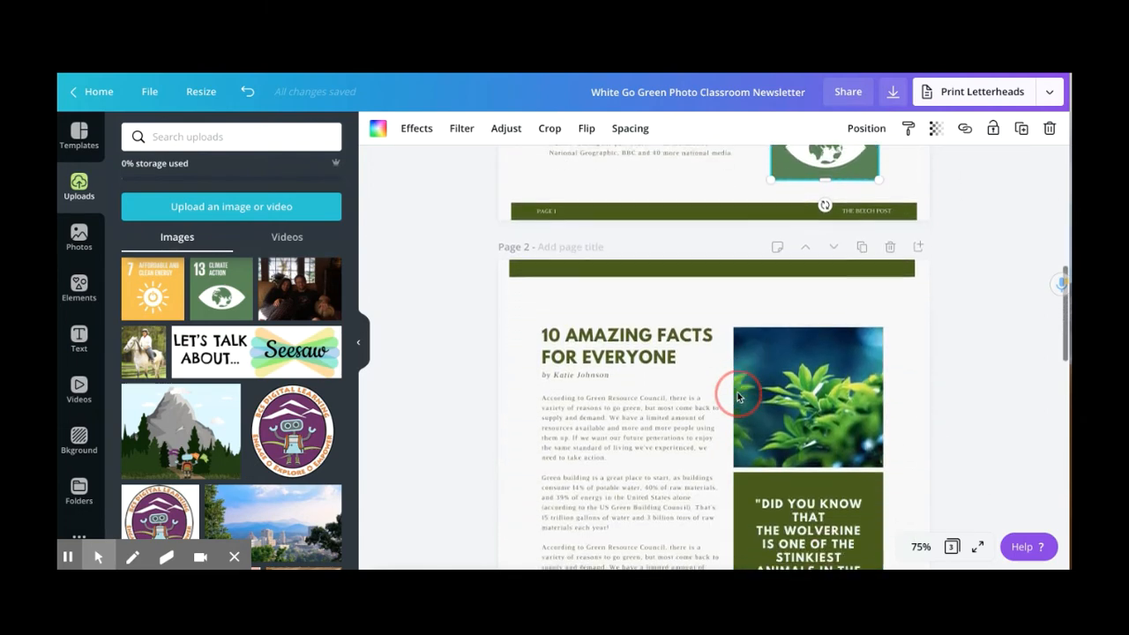
- Replace page 2's '10 AMAZING FACTS' title with 'MEET YOUR FACILITATORS' and widen its box leftward
{"action": "left_click", "coordinate": [737, 397]}
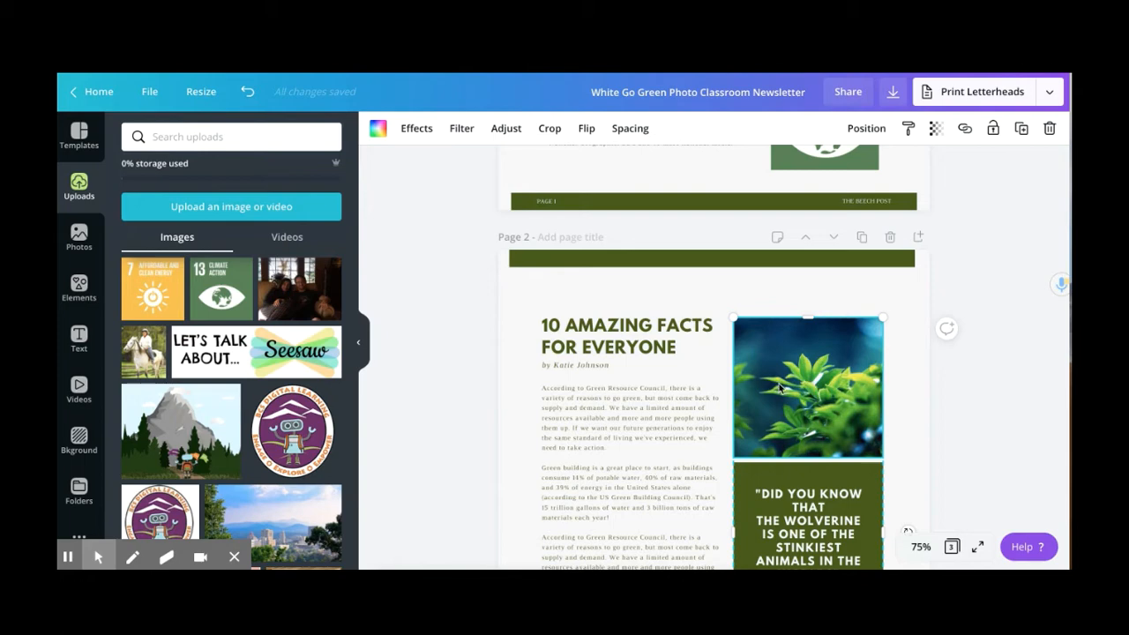
{"action": "left_click", "coordinate": [677, 347]}
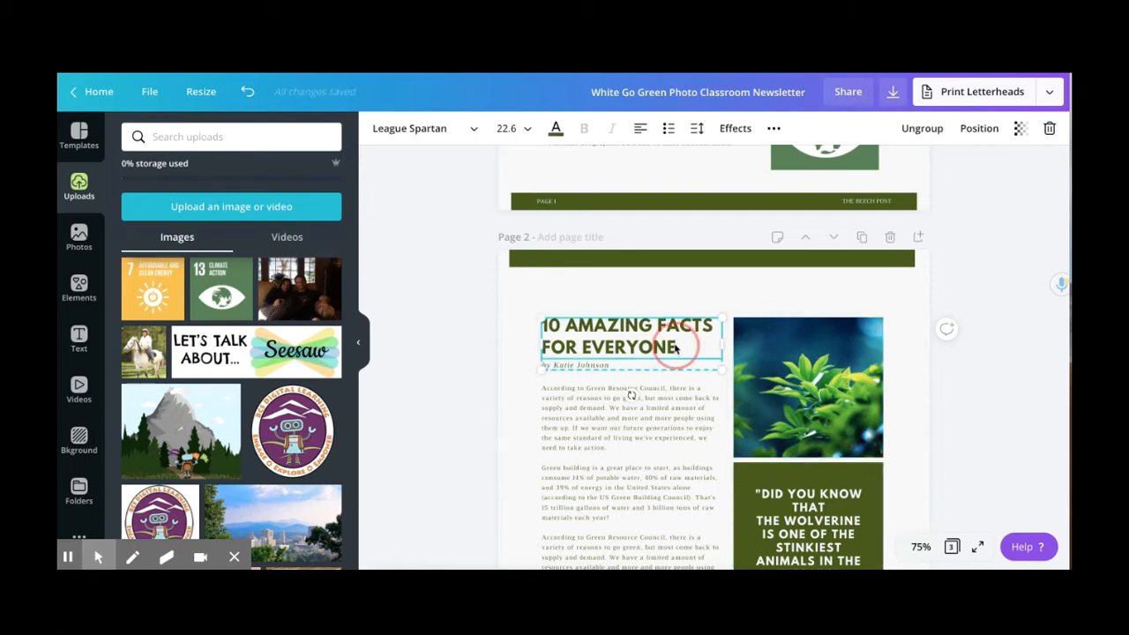
{"action": "left_click_drag", "start_coordinate": [677, 346], "coordinate": [544, 329]}
{"action": "type", "text": "MEET YOUR FACILITATORS"}
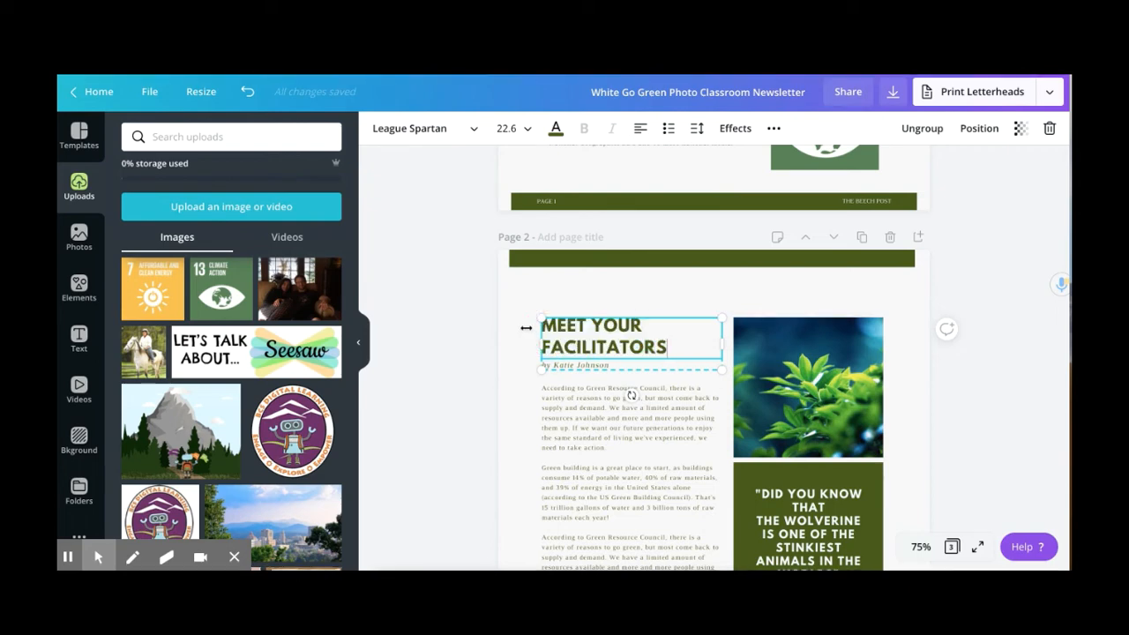
{"action": "left_click", "coordinate": [534, 341]}
{"action": "left_click_drag", "start_coordinate": [523, 338], "coordinate": [522, 338]}
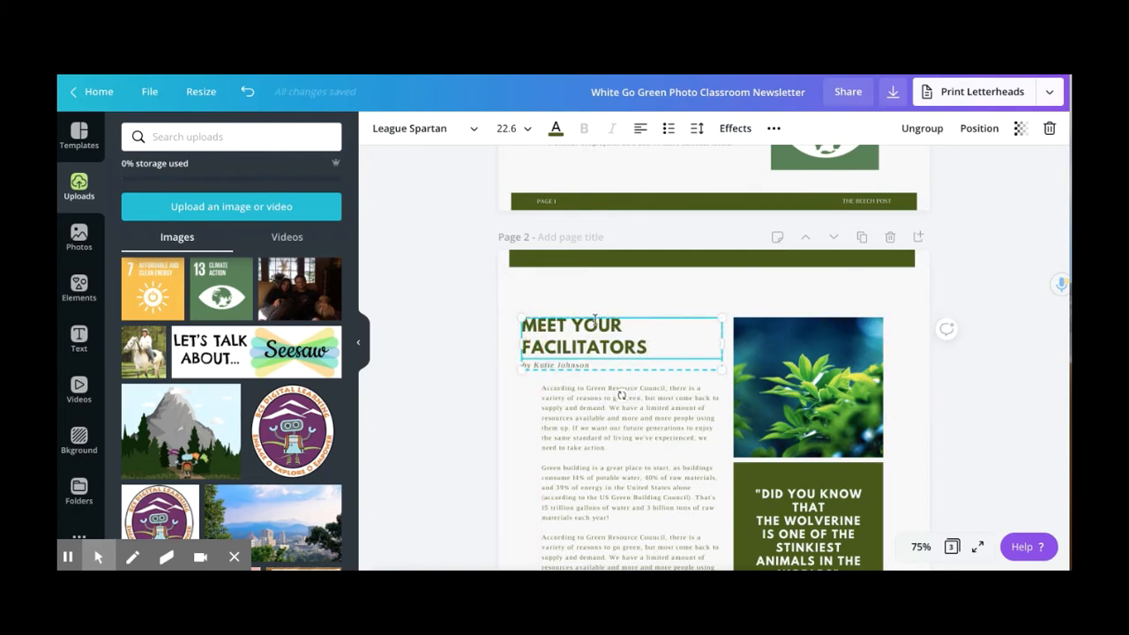
- Delete the author byline beneath page 2's title
{"action": "left_click", "coordinate": [590, 366]}
{"action": "left_click_drag", "start_coordinate": [591, 367], "coordinate": [523, 362]}
{"action": "key", "text": "BackSpace"}
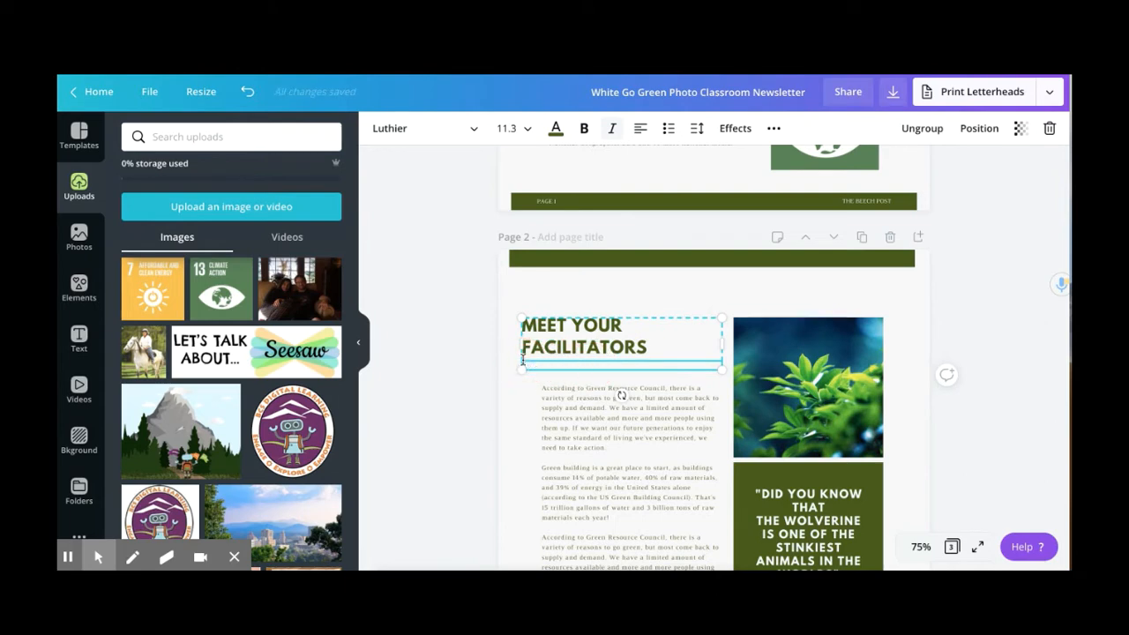
{"action": "scroll", "coordinate": [626, 435], "scroll_direction": "down", "scroll_amount": 3}
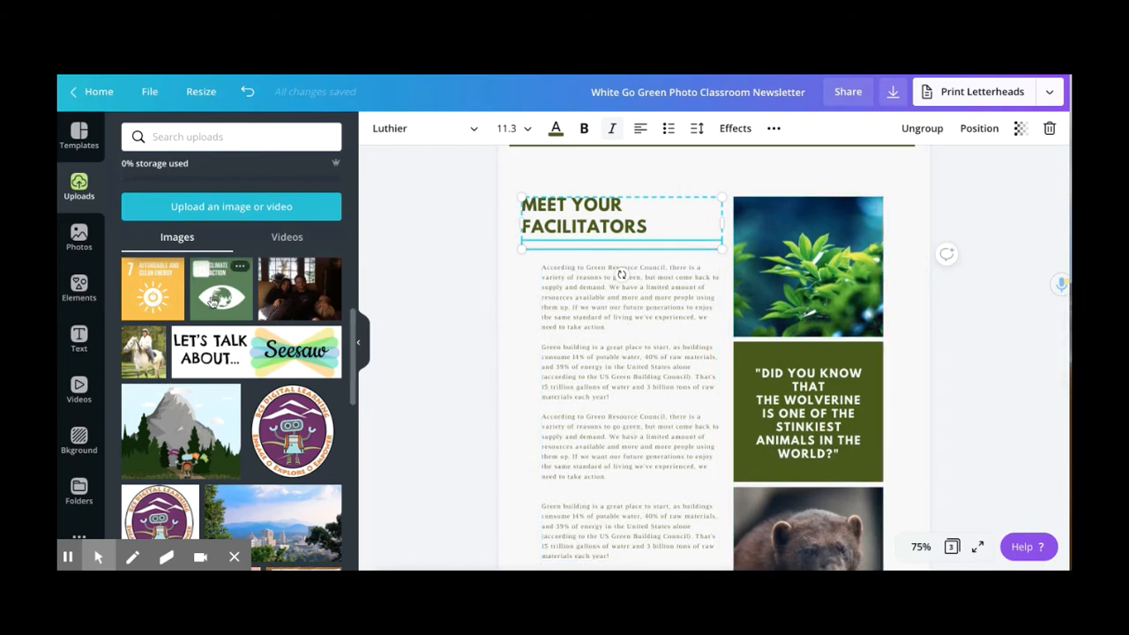
- Upload the facilitator's headshot jpg from the Facilitators folder on the computer
{"action": "scroll", "coordinate": [212, 303], "scroll_direction": "up", "scroll_amount": 1}
{"action": "scroll", "coordinate": [212, 302], "scroll_direction": "up", "scroll_amount": 3}
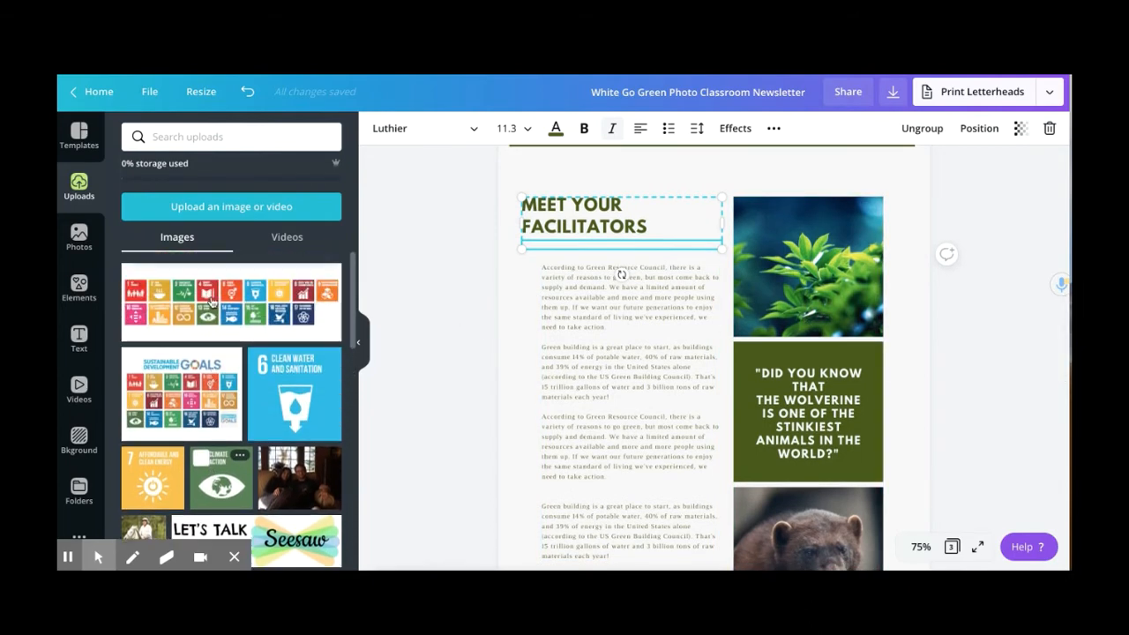
{"action": "left_click", "coordinate": [199, 212]}
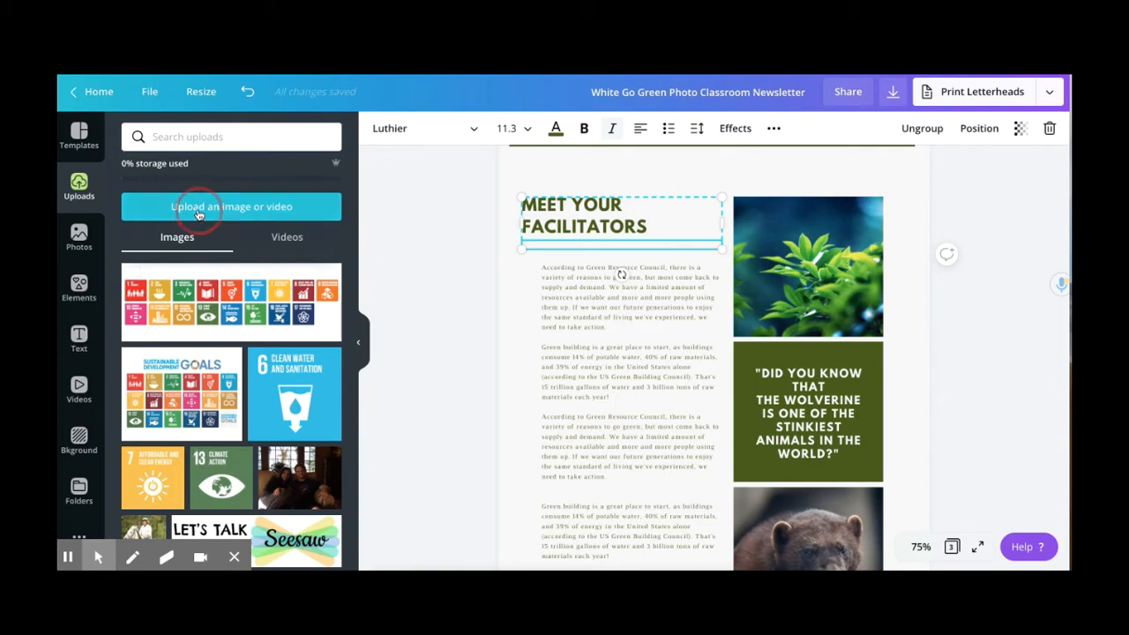
{"action": "left_click", "coordinate": [147, 222]}
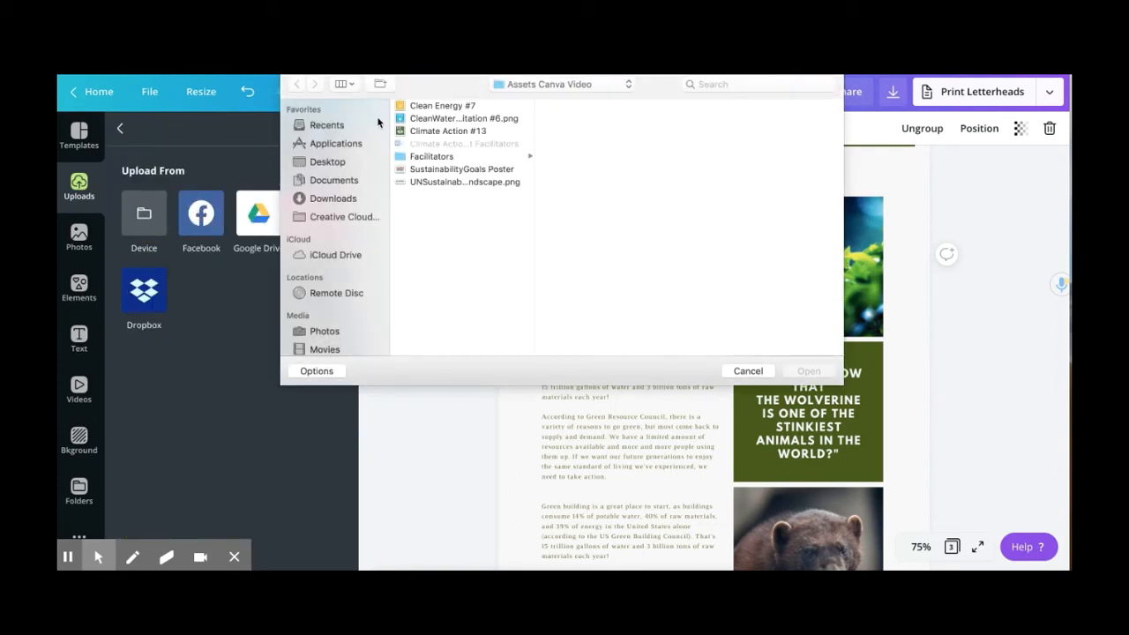
{"action": "left_click", "coordinate": [412, 157]}
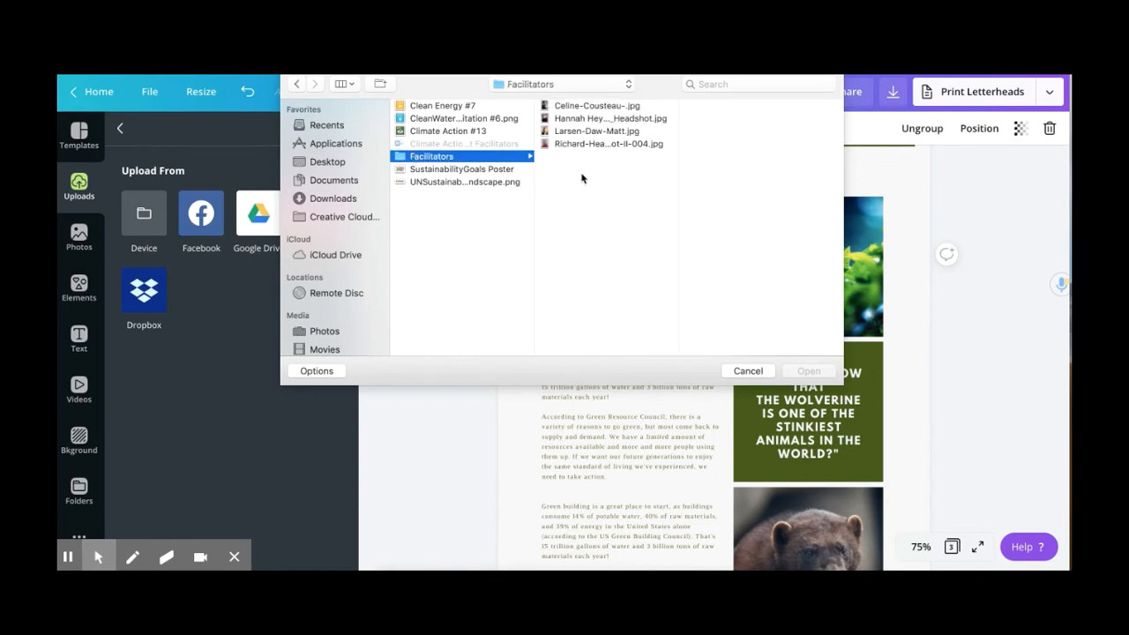
{"action": "left_click", "coordinate": [603, 107]}
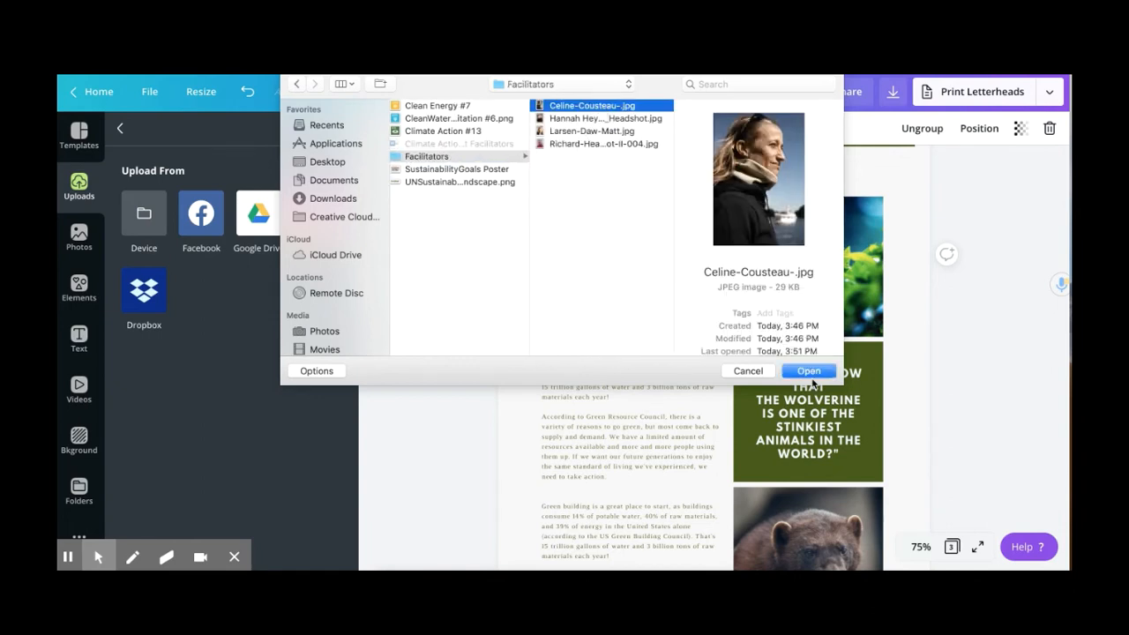
{"action": "left_click", "coordinate": [809, 371]}
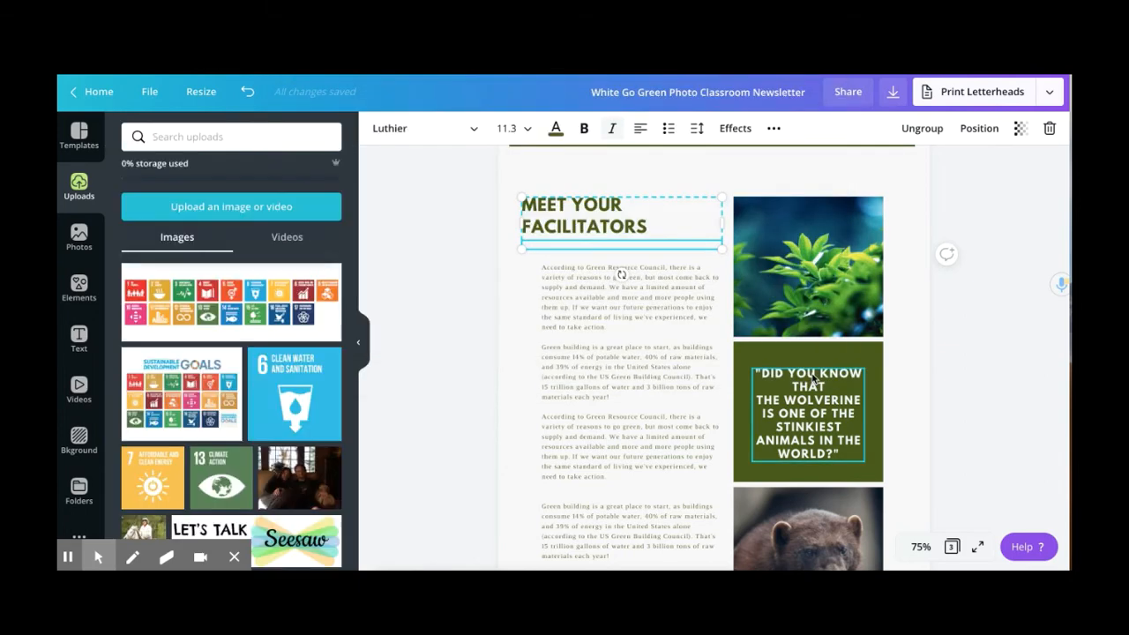
{"action": "left_click", "coordinate": [816, 305]}
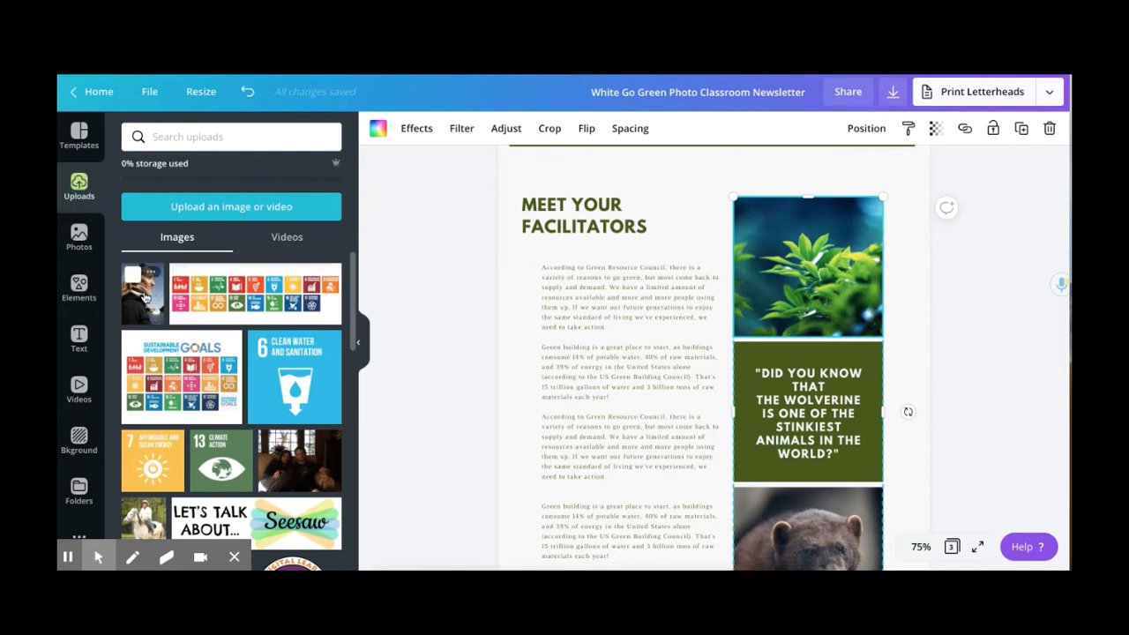
- Drag the uploaded headshot onto page 2's leaf photo frame
{"action": "left_click", "coordinate": [143, 297]}
{"action": "left_click_drag", "start_coordinate": [144, 298], "coordinate": [830, 207]}
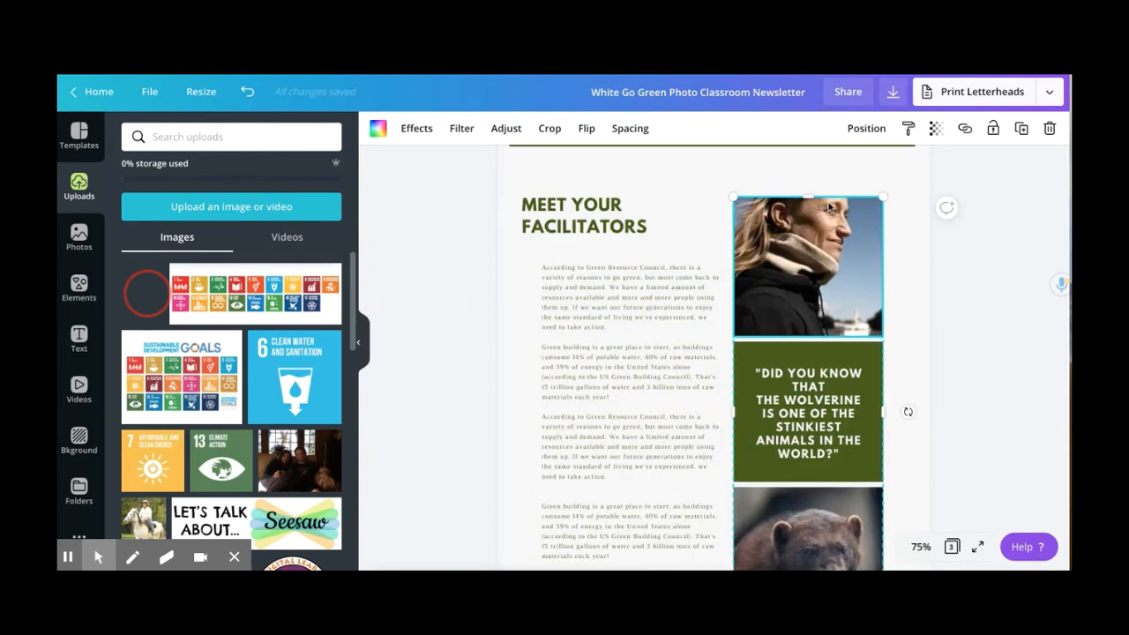
{"action": "left_click", "coordinate": [679, 293]}
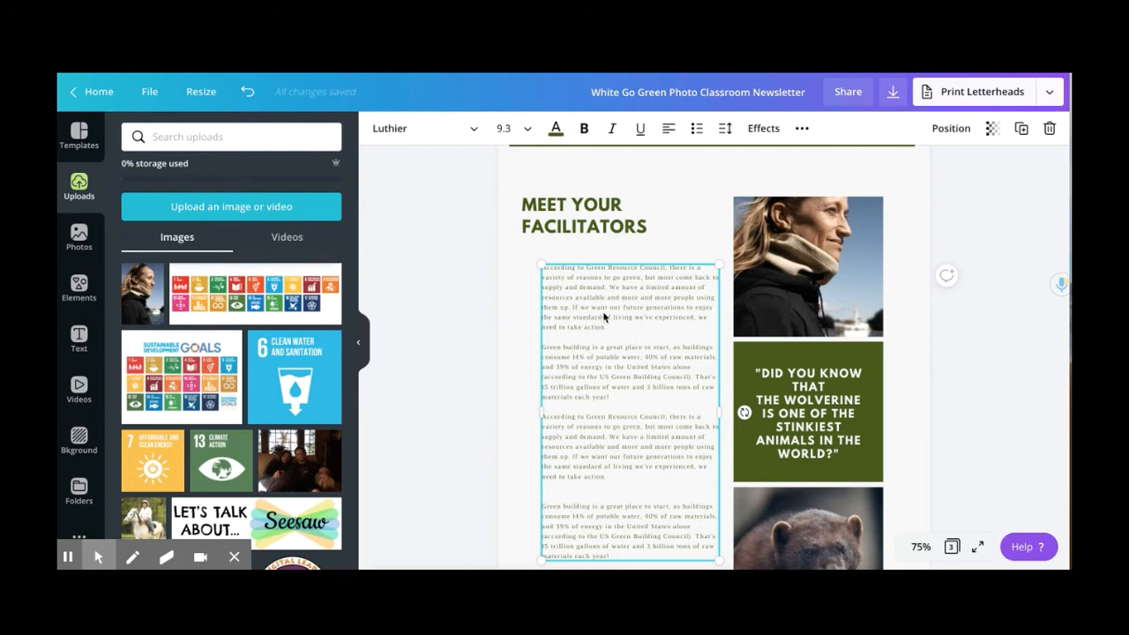
- Overwrite the wolverine quote in page 2's green box with the facilitator's full name
{"action": "left_click", "coordinate": [796, 431]}
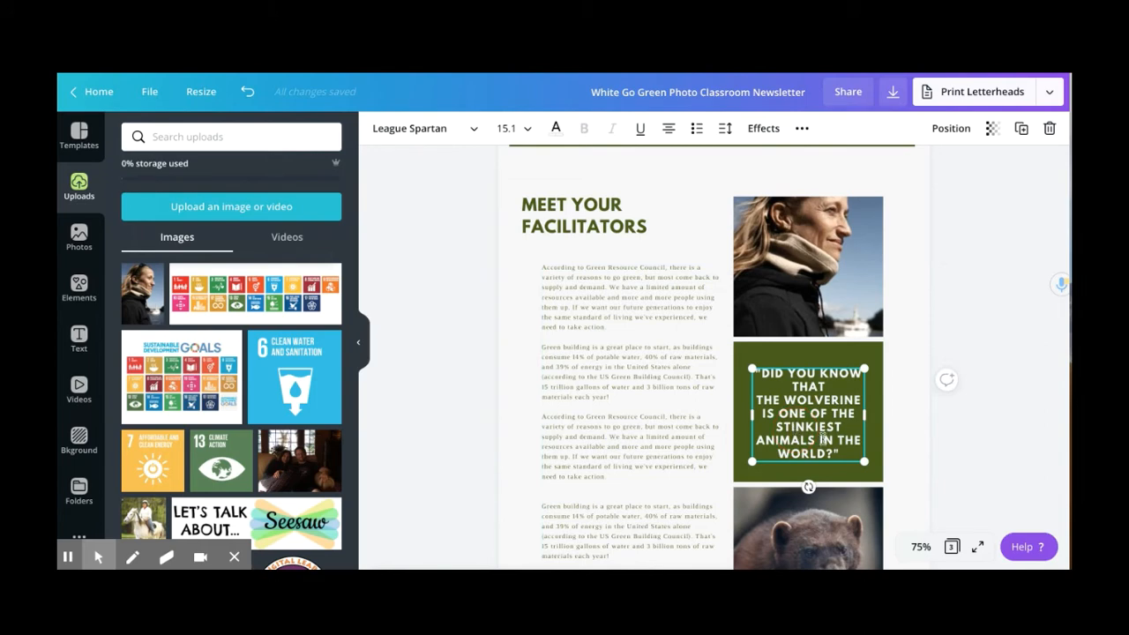
{"action": "left_click", "coordinate": [837, 453]}
{"action": "left_click_drag", "start_coordinate": [836, 454], "coordinate": [753, 378]}
{"action": "type", "text": "CELINE COUSTEAU"}
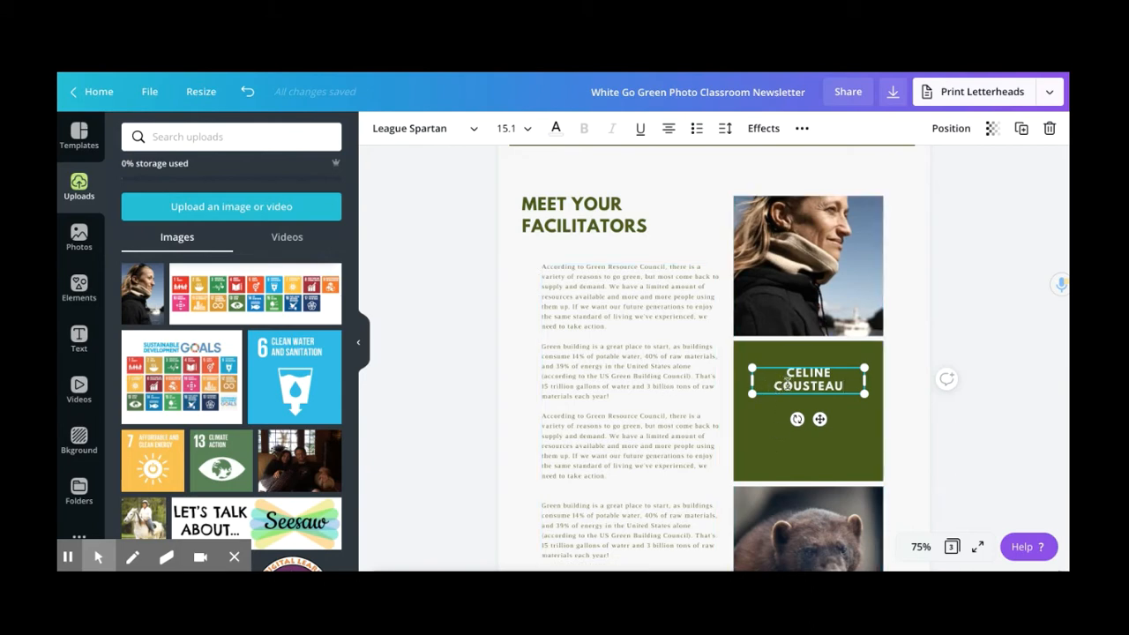
{"action": "left_click", "coordinate": [679, 362]}
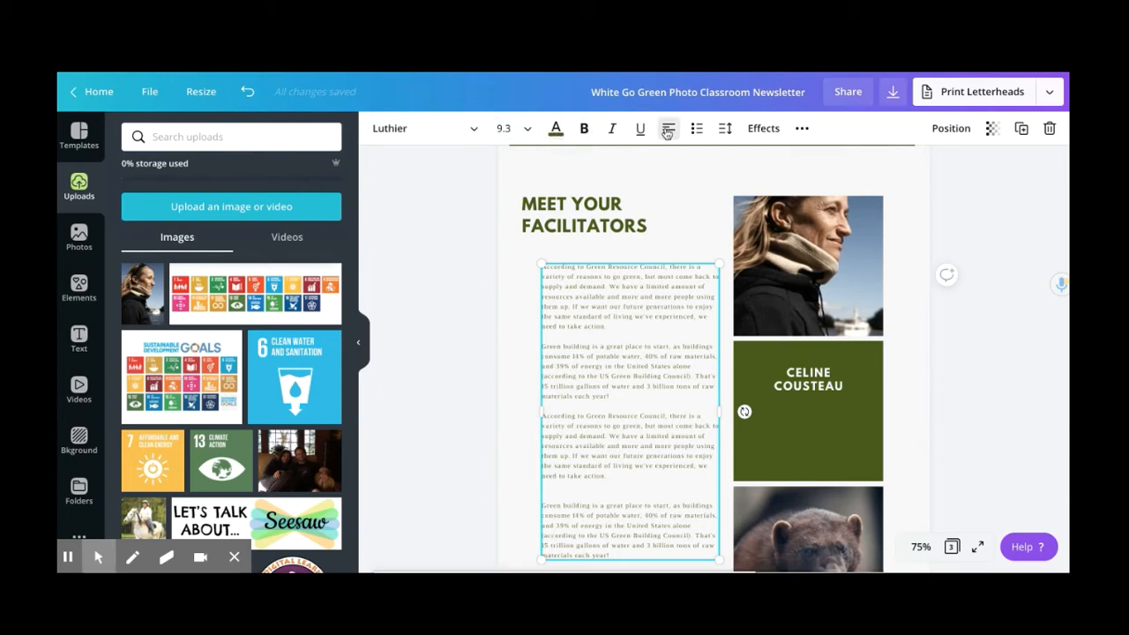
- Make the green box's new subheading uppercase 'ADD A SUBHEADING', then select the bear photo below
{"action": "left_click", "coordinate": [802, 128]}
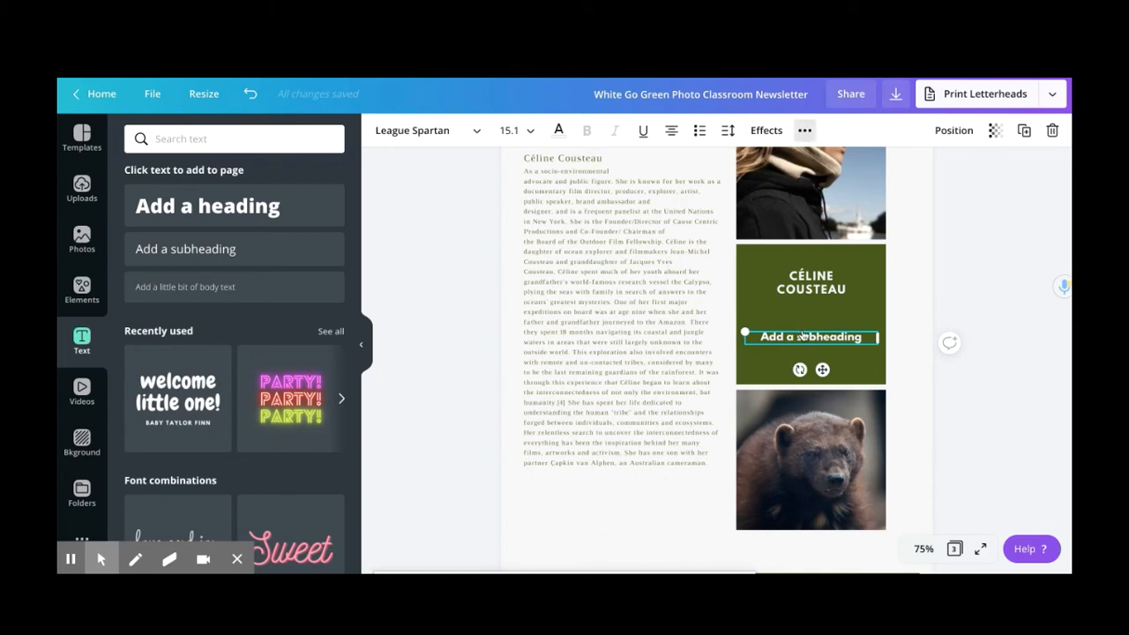
{"action": "double_click", "coordinate": [855, 334]}
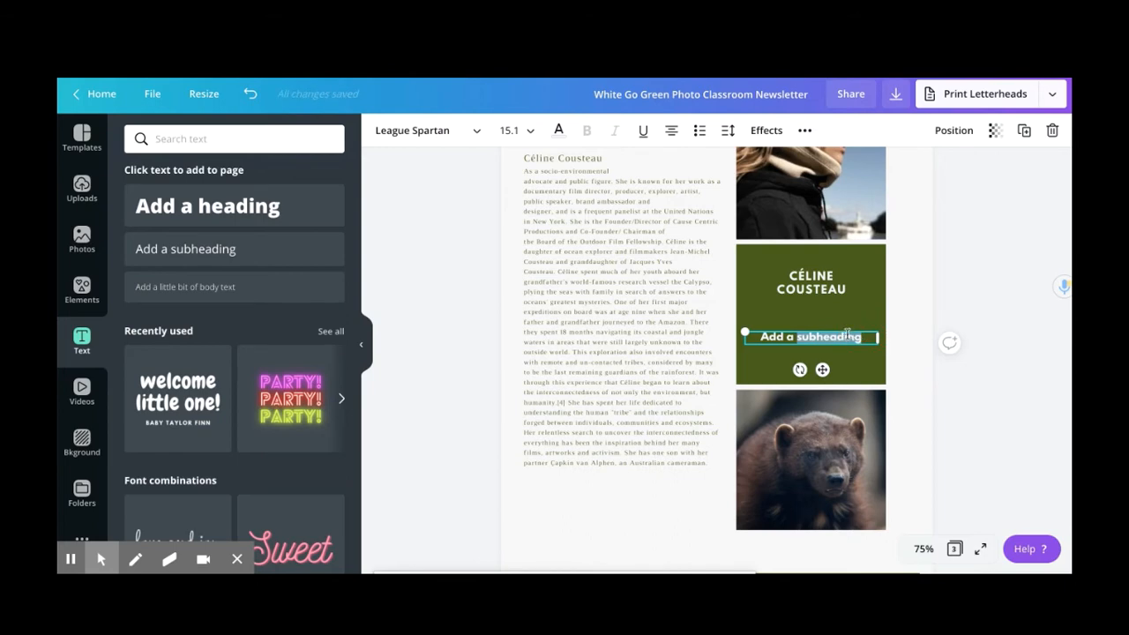
{"action": "double_click", "coordinate": [847, 334]}
{"action": "left_click", "coordinate": [803, 131]}
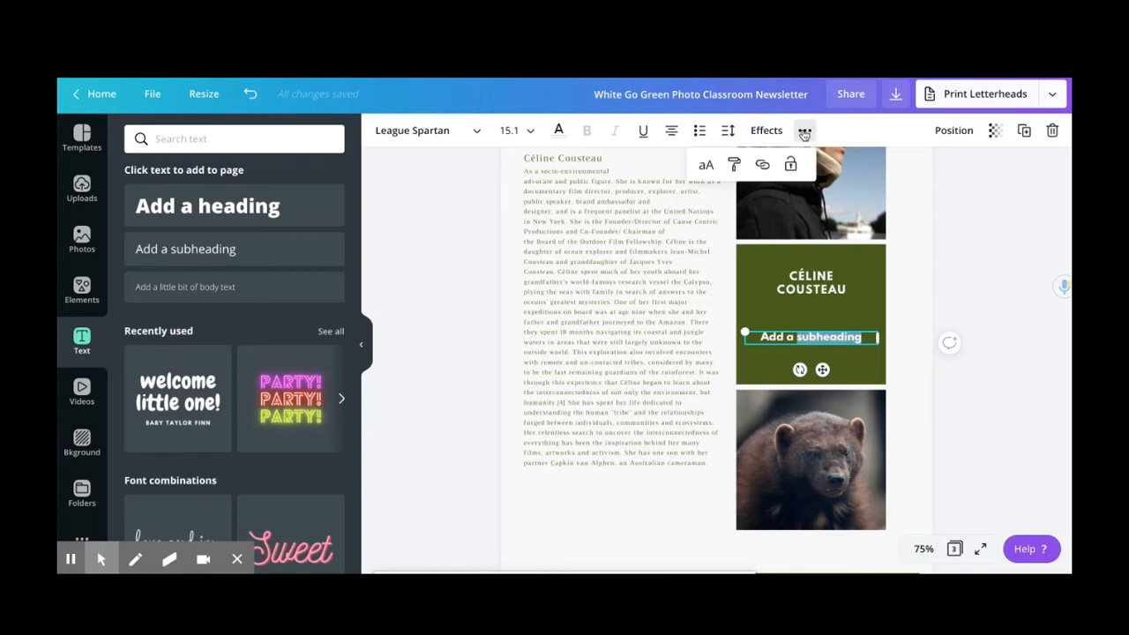
{"action": "left_click", "coordinate": [705, 167]}
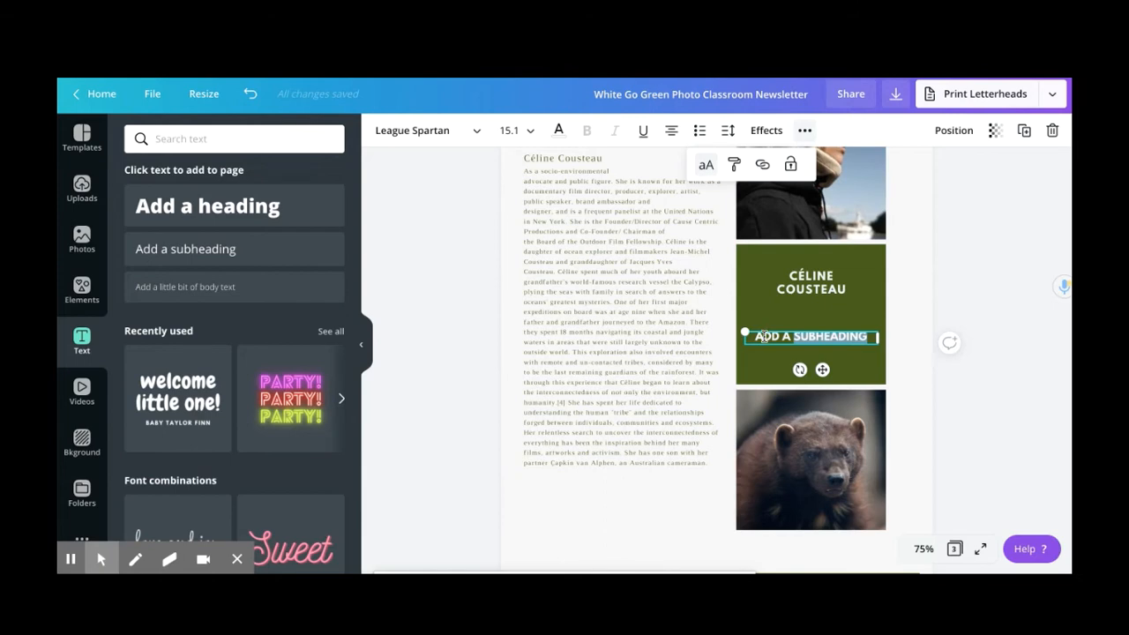
{"action": "left_click", "coordinate": [764, 336]}
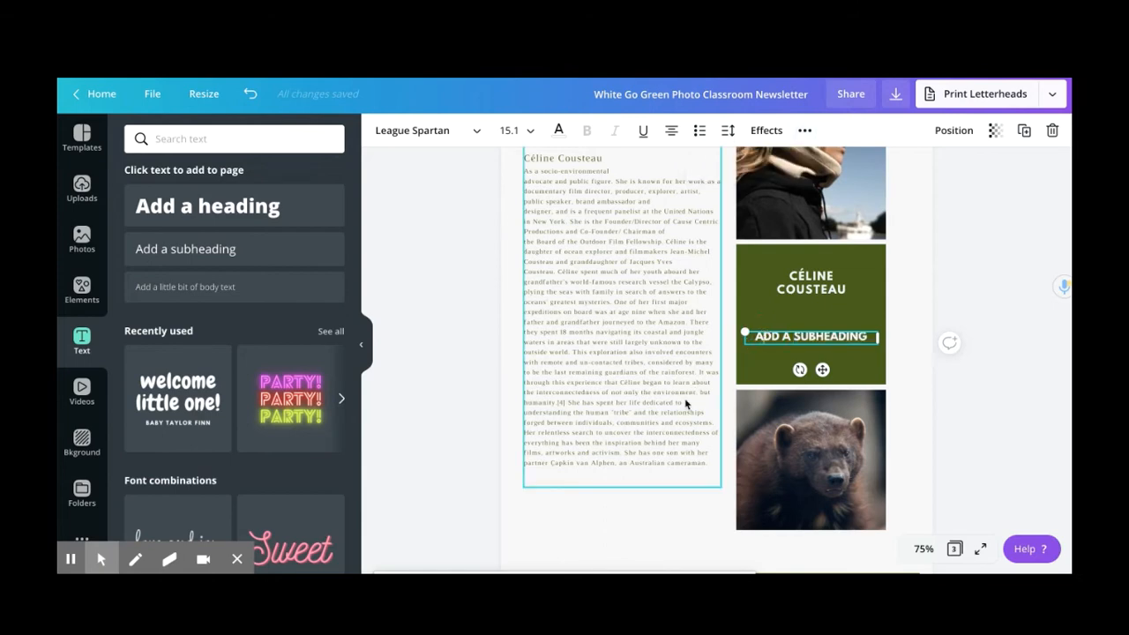
{"action": "scroll", "coordinate": [686, 403], "scroll_direction": "down", "scroll_amount": 3}
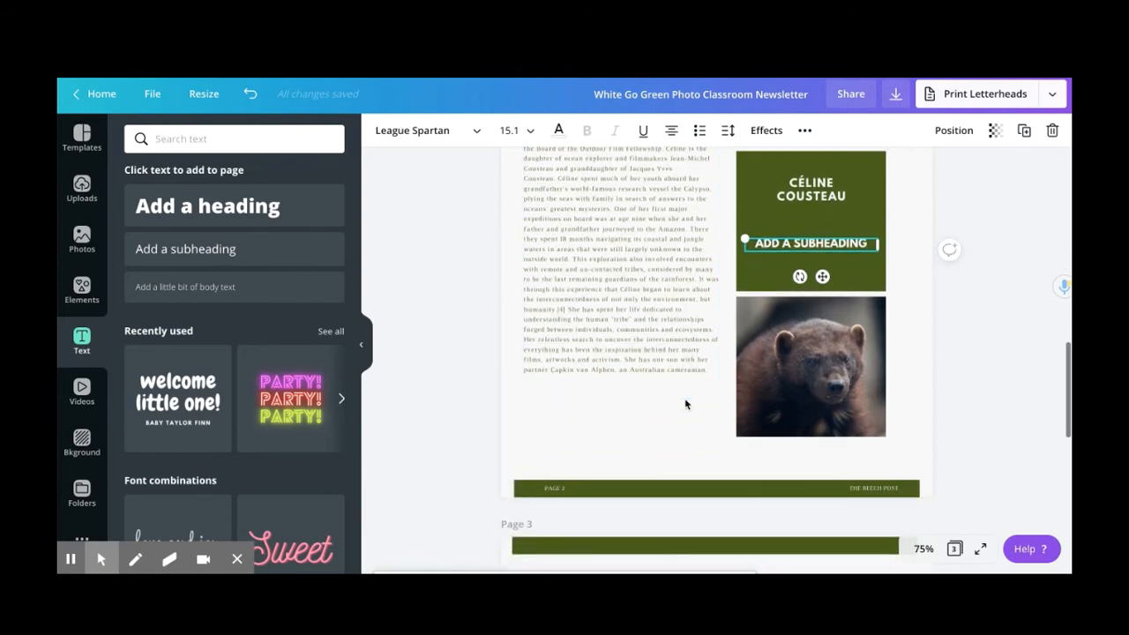
{"action": "left_click", "coordinate": [780, 408]}
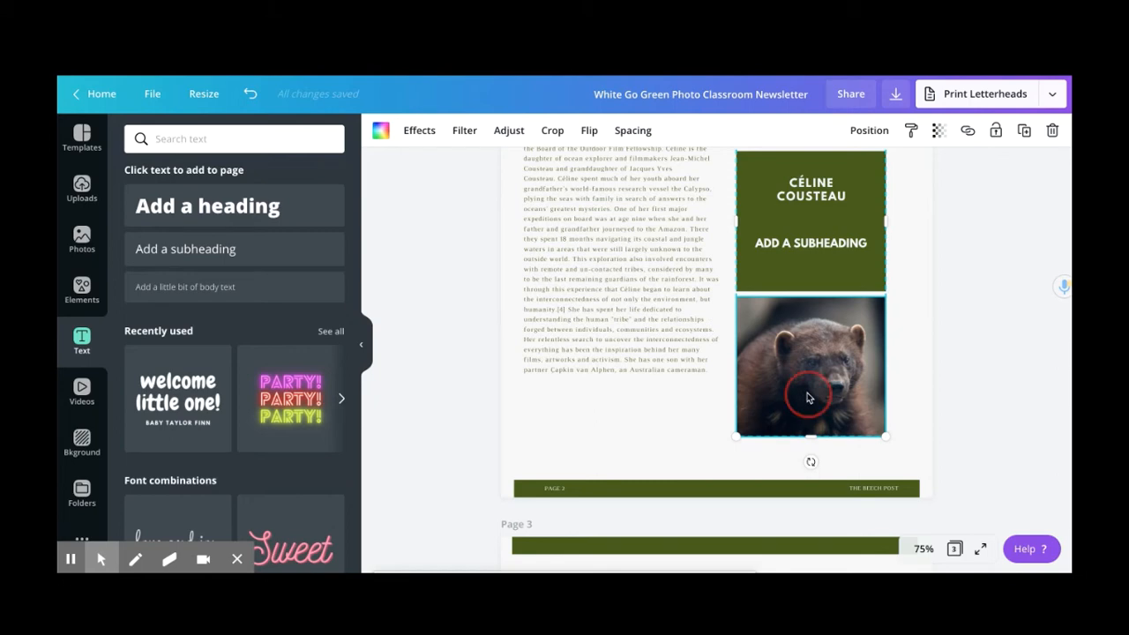
- Upload the second facilitator's headshot from the computer's Facilitators folder
{"action": "left_click", "coordinate": [82, 247]}
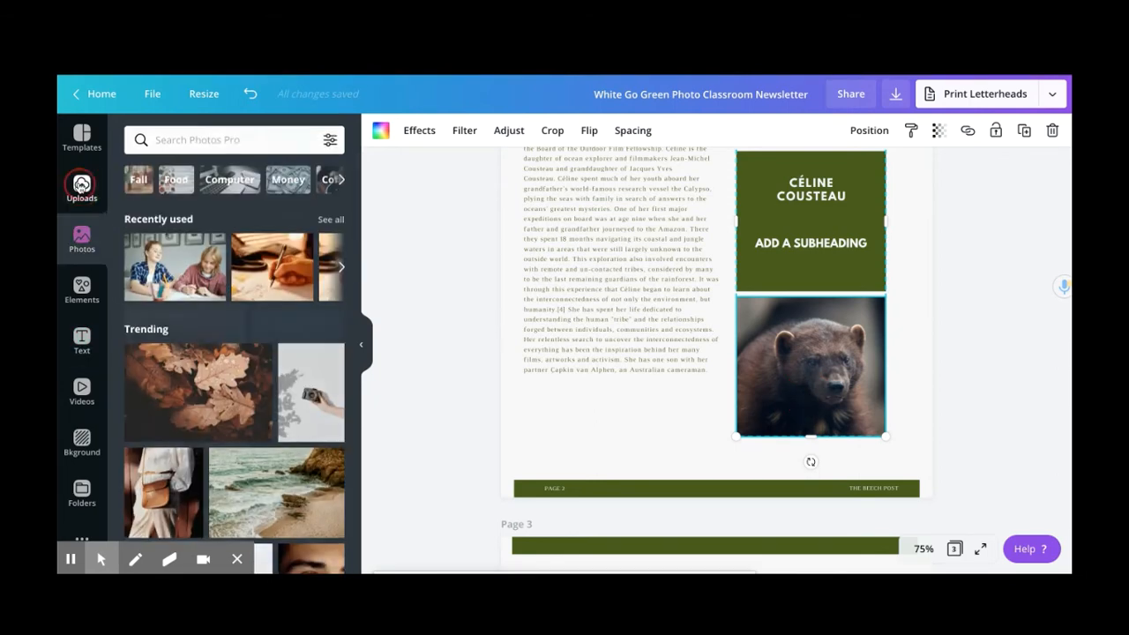
{"action": "left_click", "coordinate": [82, 187]}
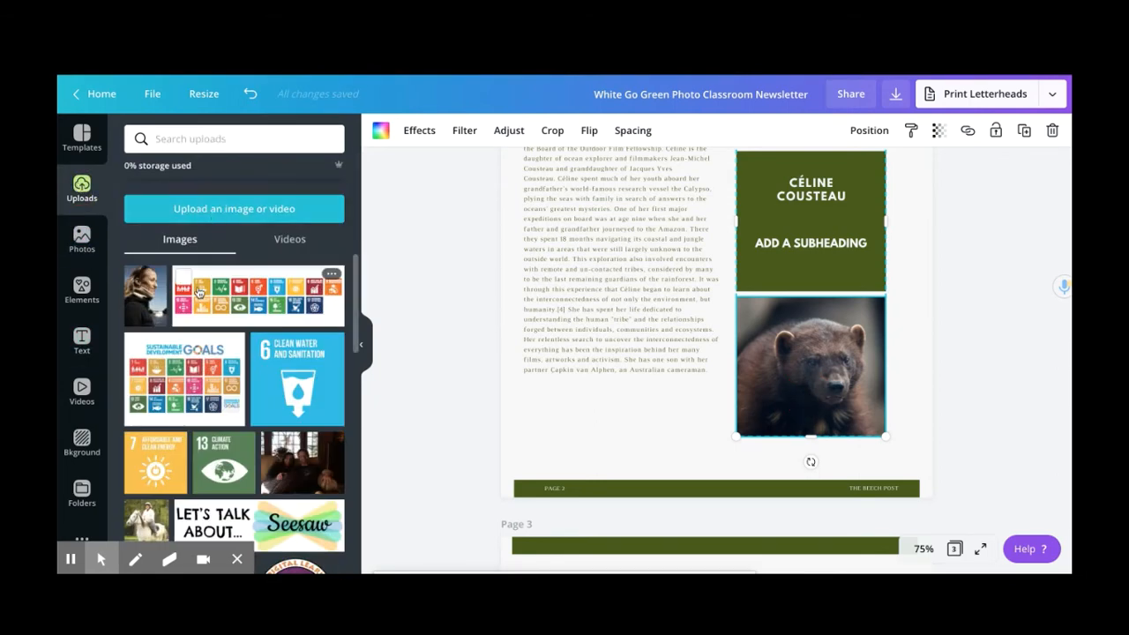
{"action": "left_click", "coordinate": [226, 210]}
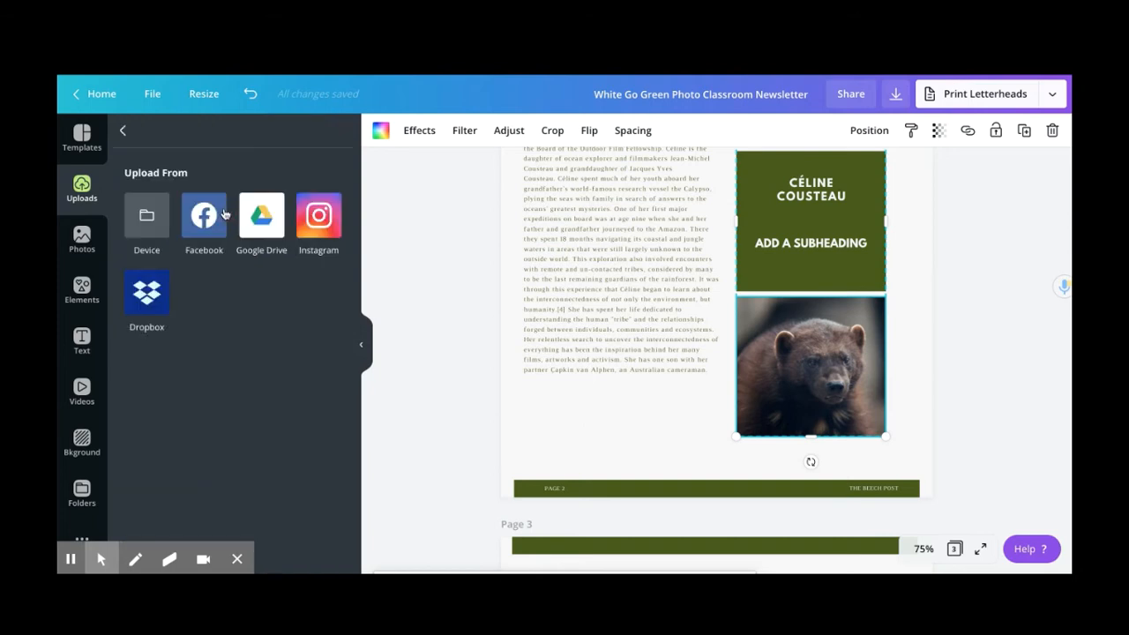
{"action": "left_click", "coordinate": [146, 220]}
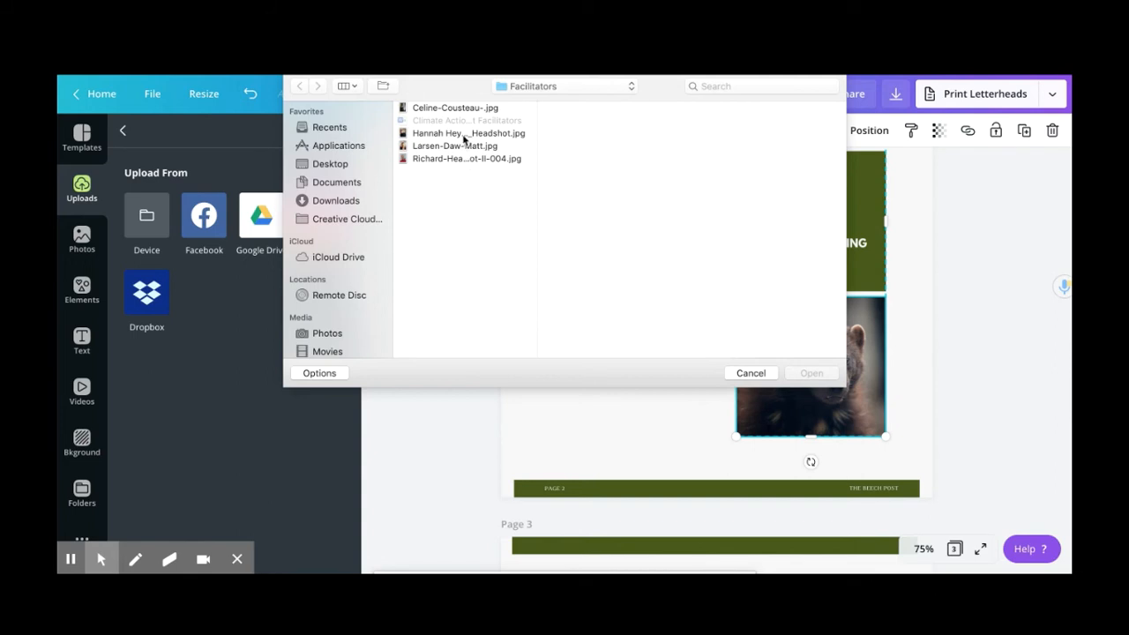
{"action": "left_click", "coordinate": [464, 134]}
{"action": "left_click", "coordinate": [810, 373]}
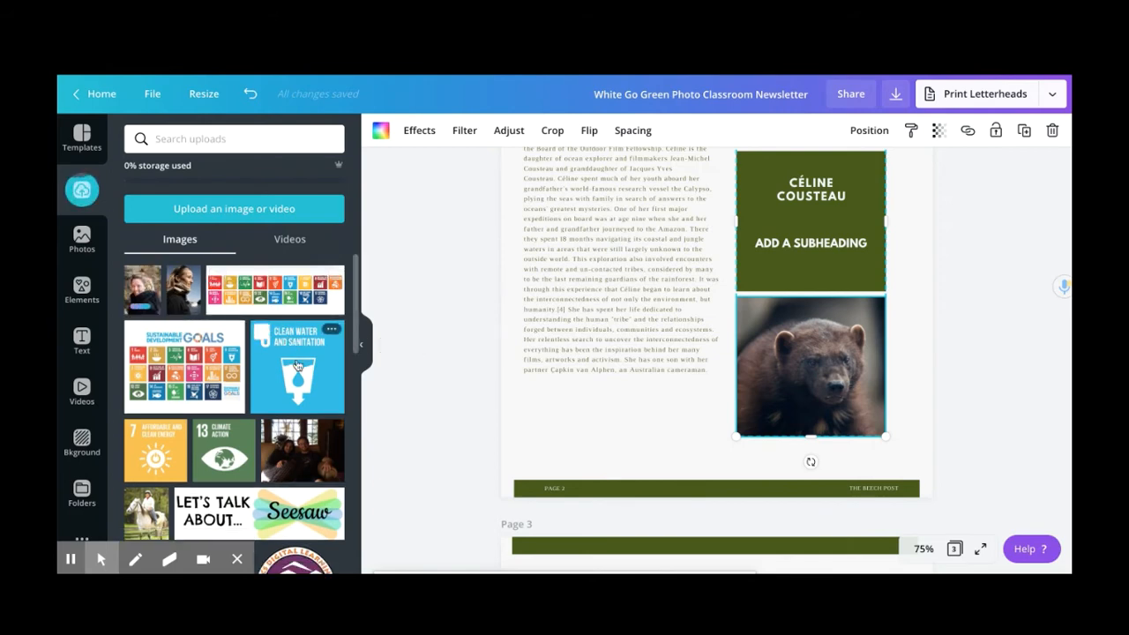
- Place the second headshot into the bear photo's frame on page 2
{"action": "left_click", "coordinate": [143, 296]}
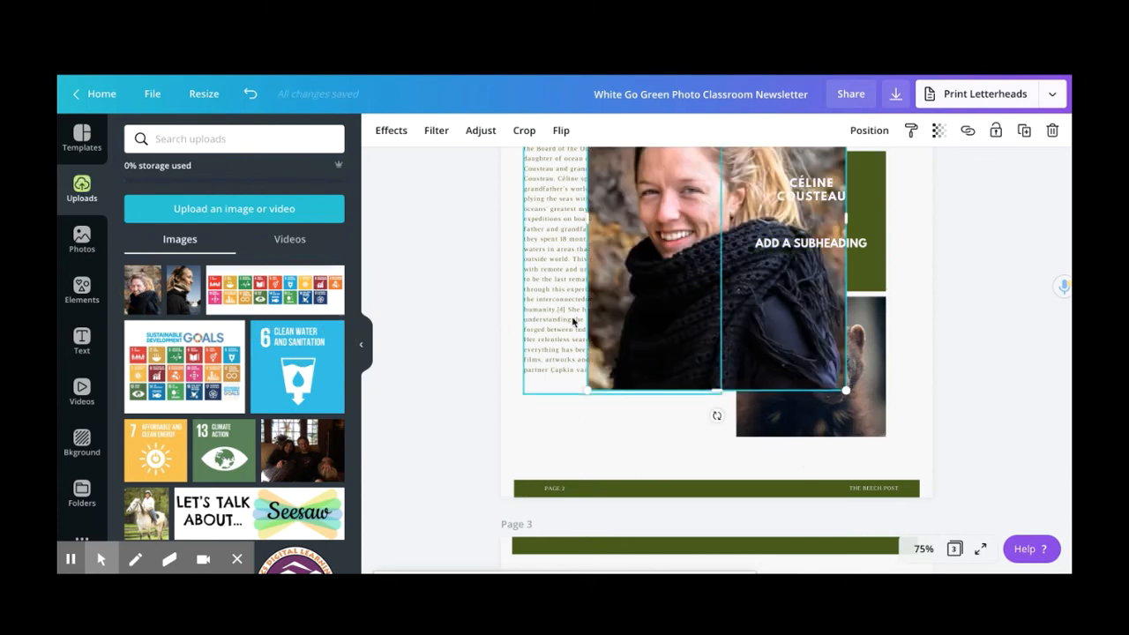
{"action": "left_click", "coordinate": [776, 306]}
{"action": "left_click_drag", "start_coordinate": [869, 386], "coordinate": [860, 397]}
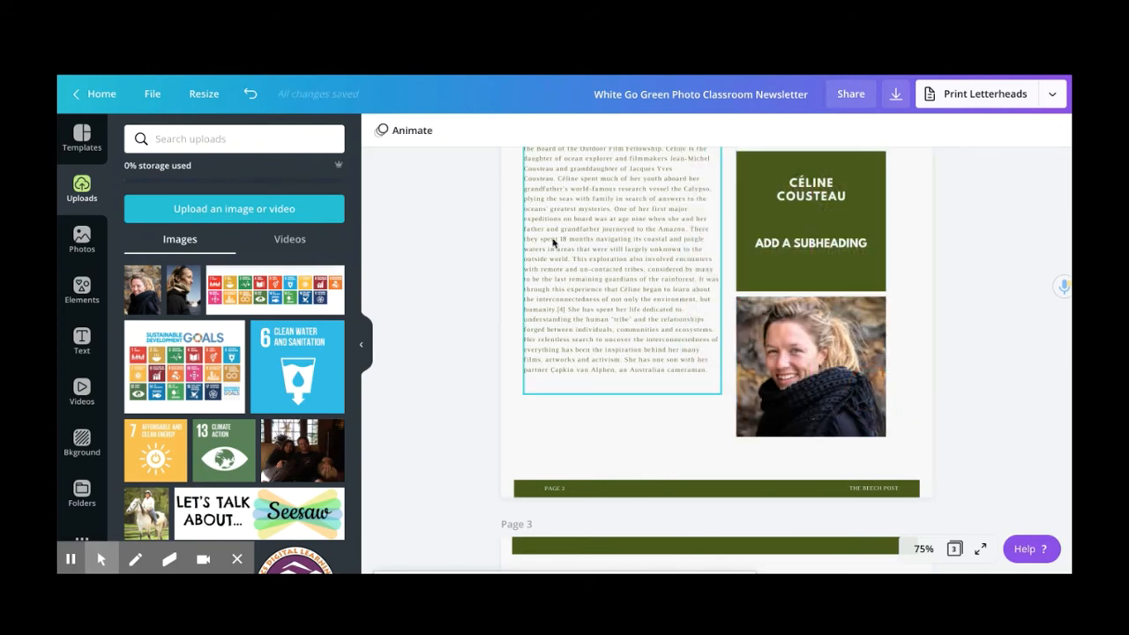
- Preview the Selfie, Solar and Greyscale filters on the headshot, then set the filter to None
{"action": "left_click", "coordinate": [769, 346]}
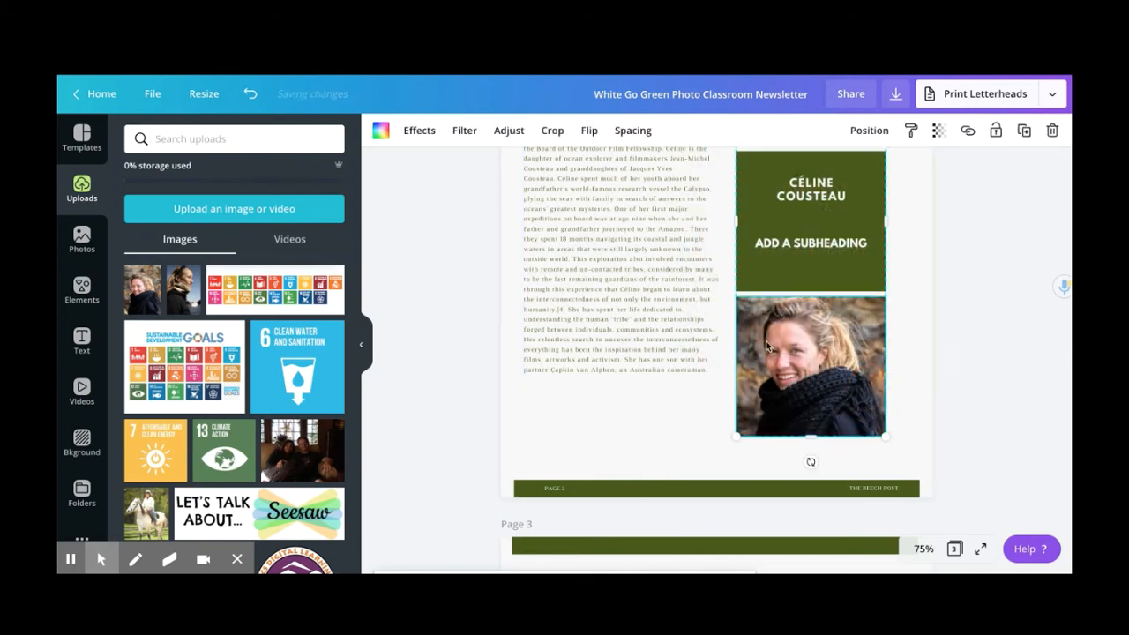
{"action": "left_click", "coordinate": [427, 132]}
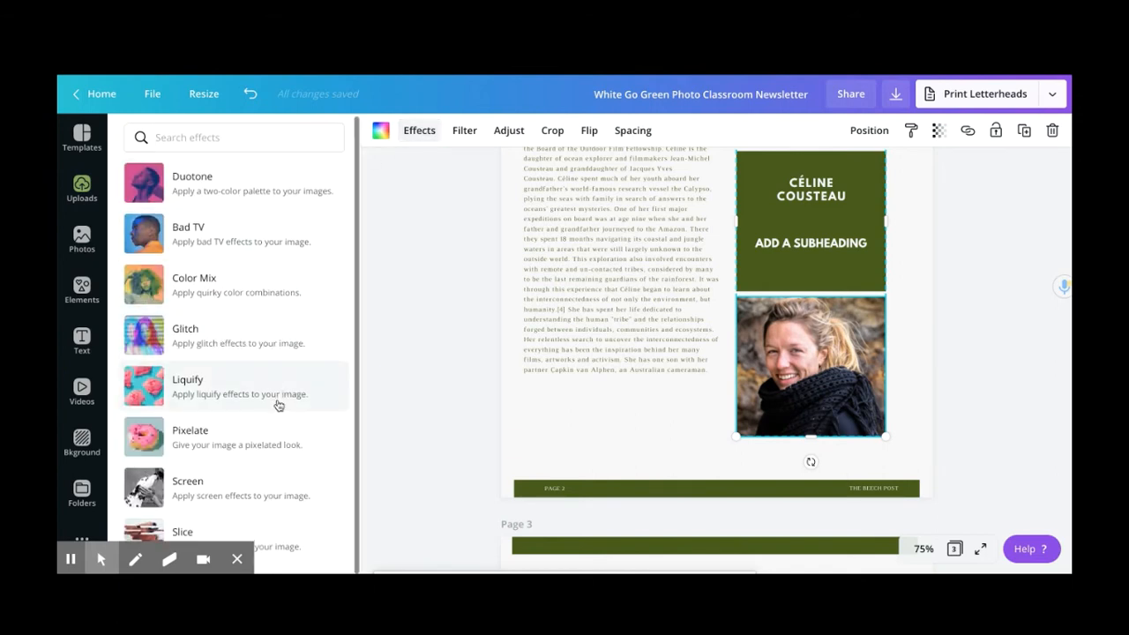
{"action": "left_click", "coordinate": [466, 132]}
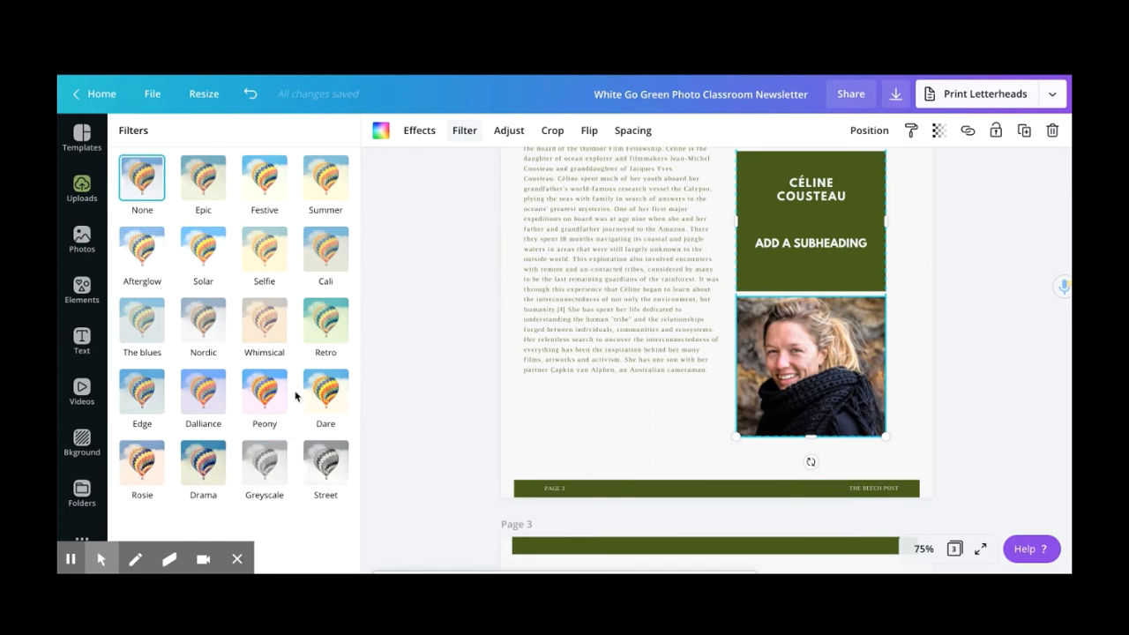
{"action": "left_click", "coordinate": [269, 264]}
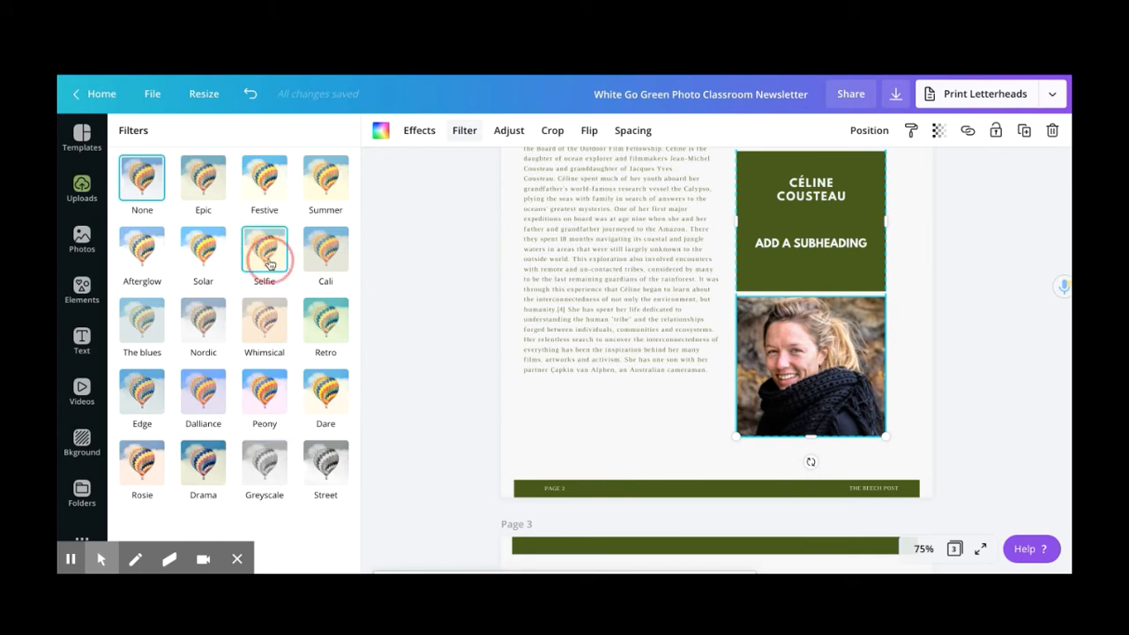
{"action": "left_click", "coordinate": [195, 258]}
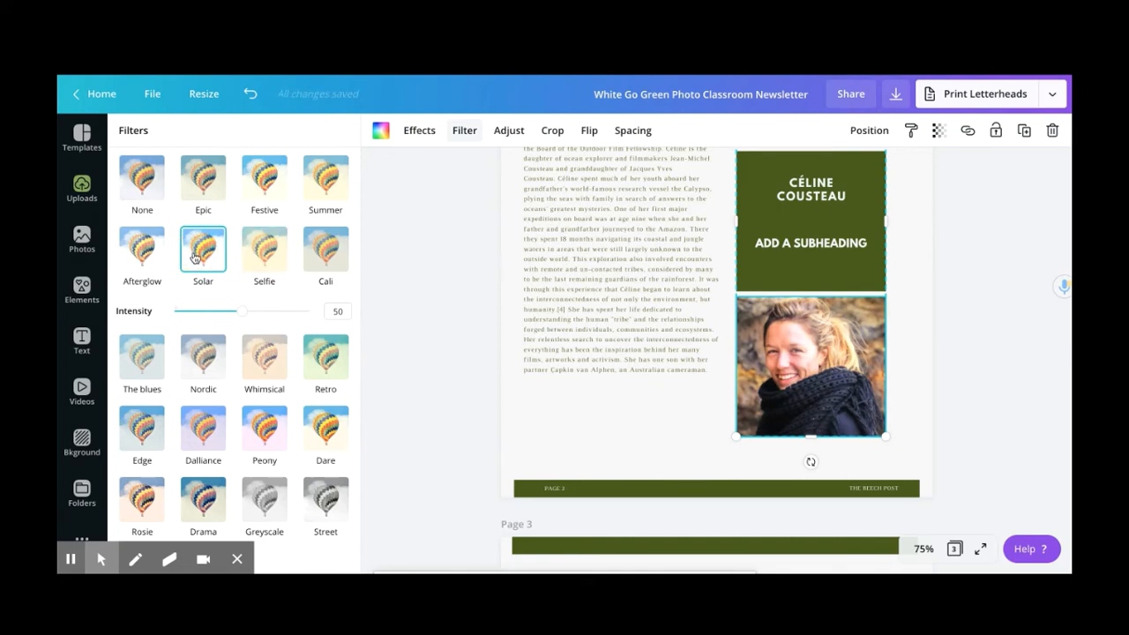
{"action": "left_click", "coordinate": [273, 503]}
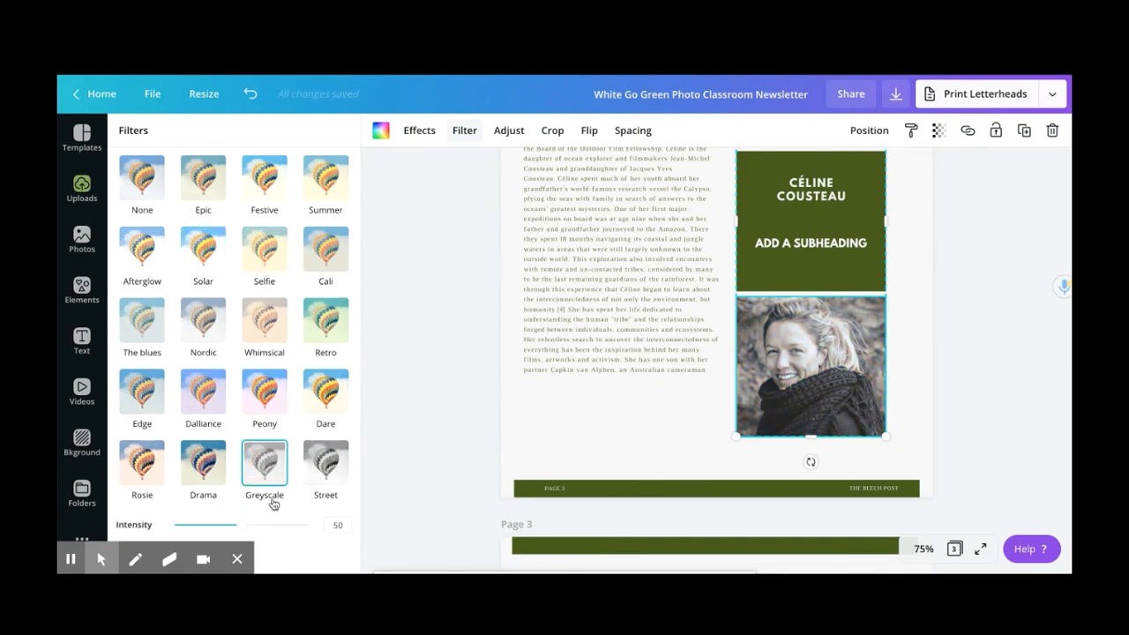
{"action": "left_click", "coordinate": [147, 191]}
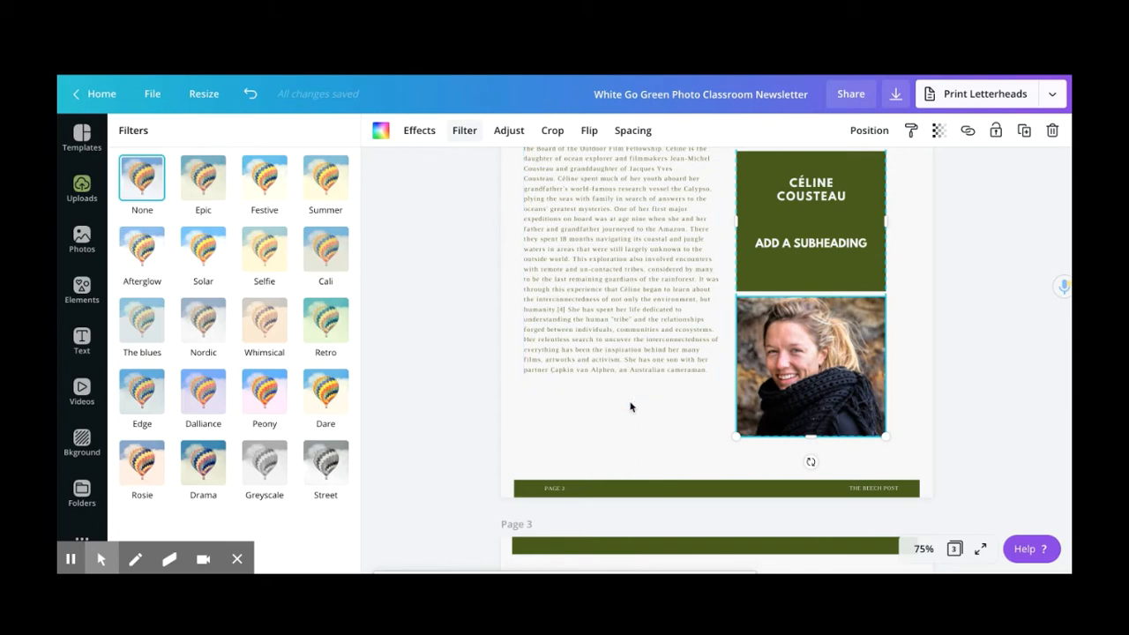
- Paste the second facilitator's name into the subheading and add a small white arrow tilted about 7°
{"action": "double_click", "coordinate": [828, 244]}
{"action": "type", "text": "HANNAH HEYNDERICKX"}
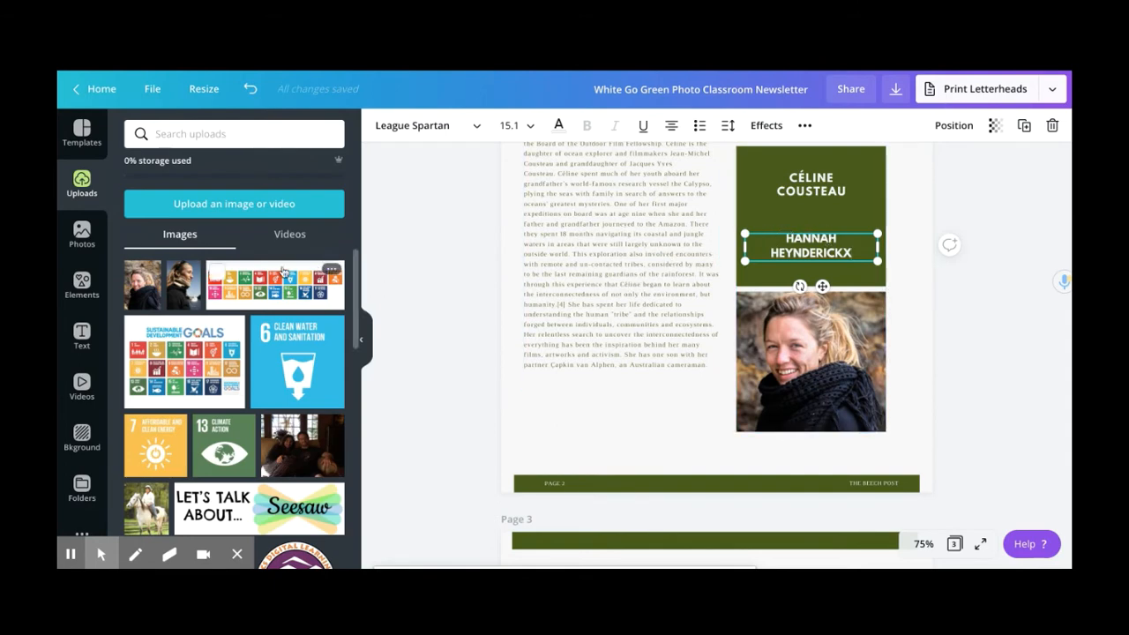
{"action": "left_click", "coordinate": [85, 286]}
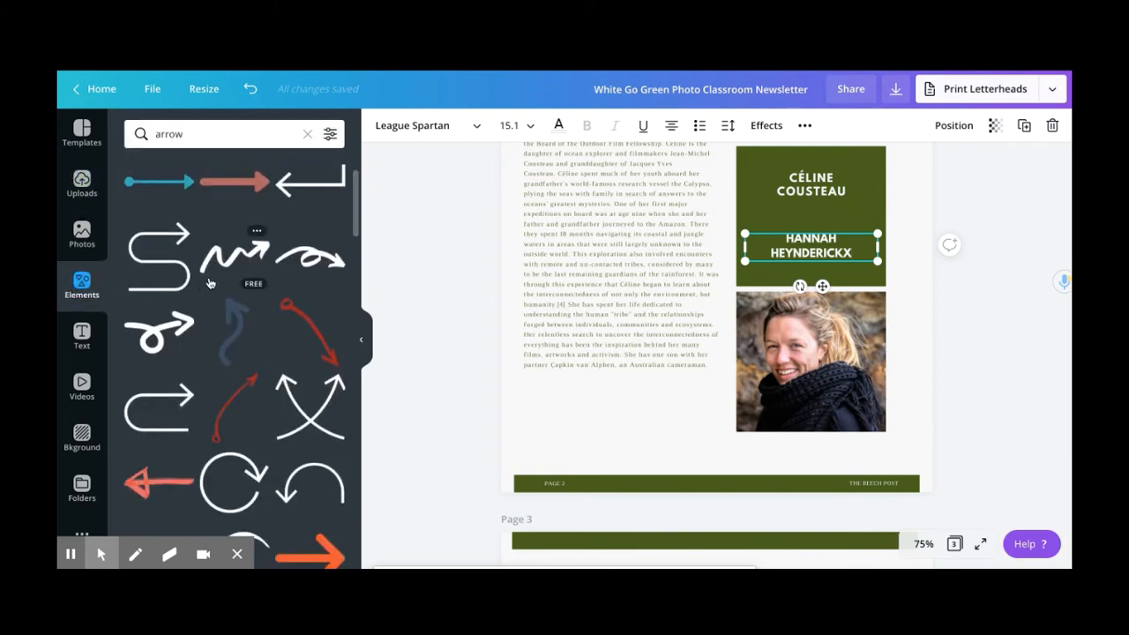
{"action": "scroll", "coordinate": [238, 256], "scroll_direction": "down", "scroll_amount": 3}
{"action": "scroll", "coordinate": [210, 283], "scroll_direction": "down", "scroll_amount": 5}
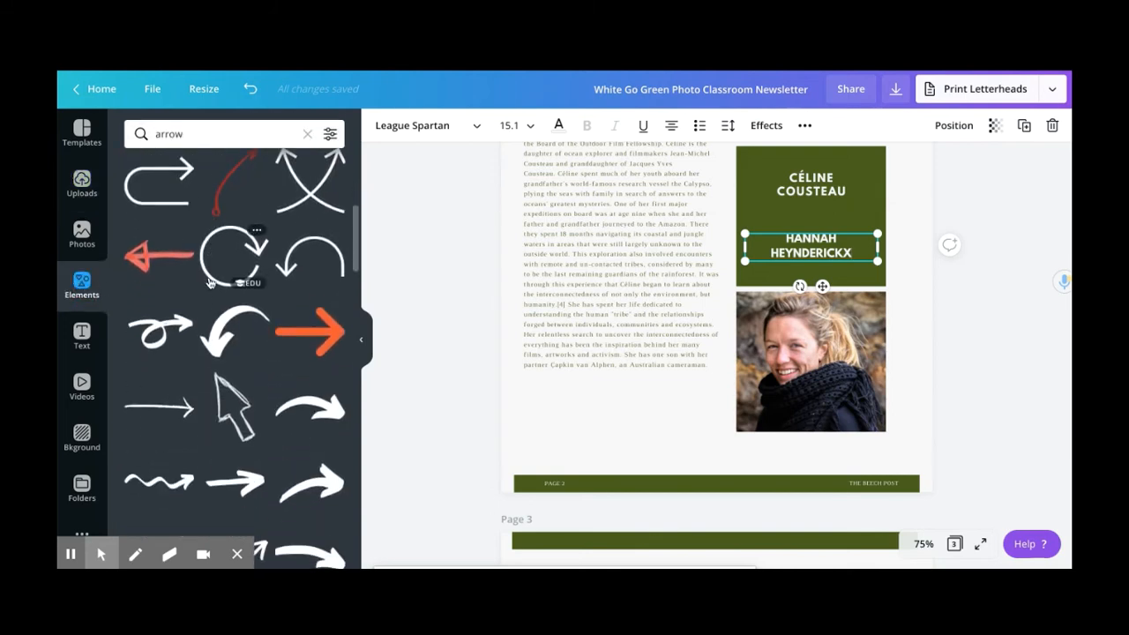
{"action": "scroll", "coordinate": [210, 283], "scroll_direction": "down", "scroll_amount": 3}
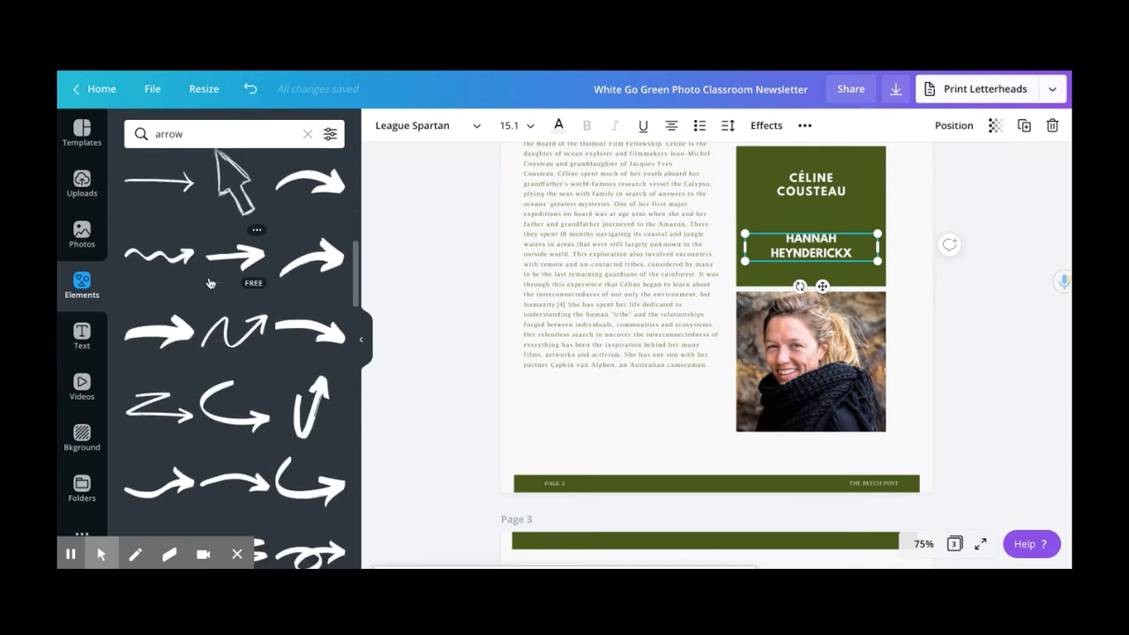
{"action": "scroll", "coordinate": [210, 283], "scroll_direction": "down", "scroll_amount": 3}
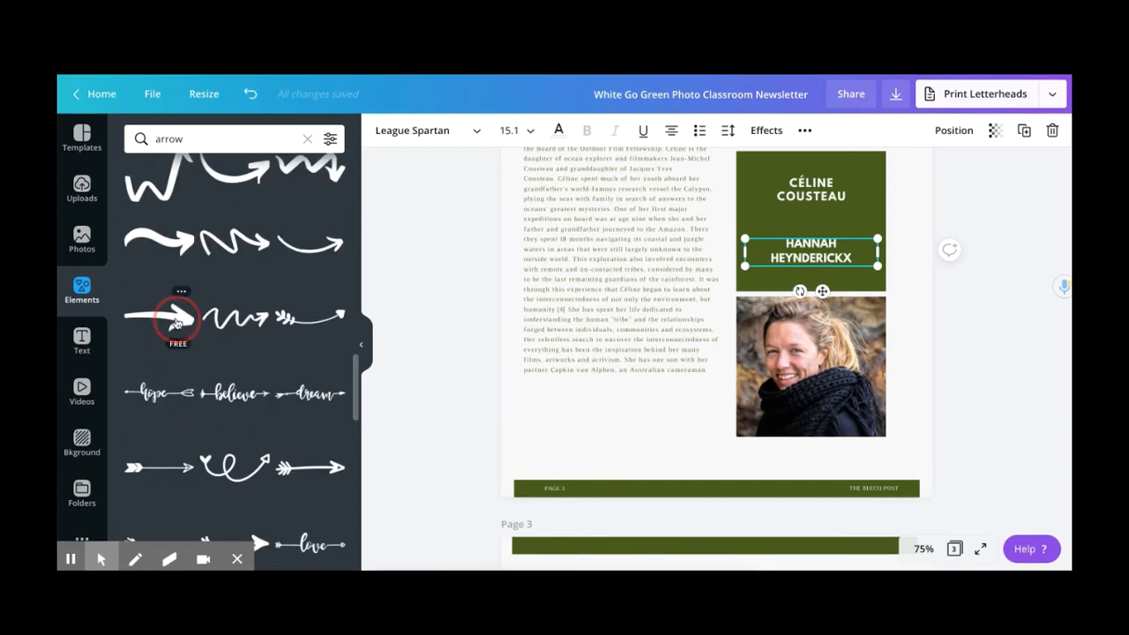
{"action": "left_click", "coordinate": [177, 317]}
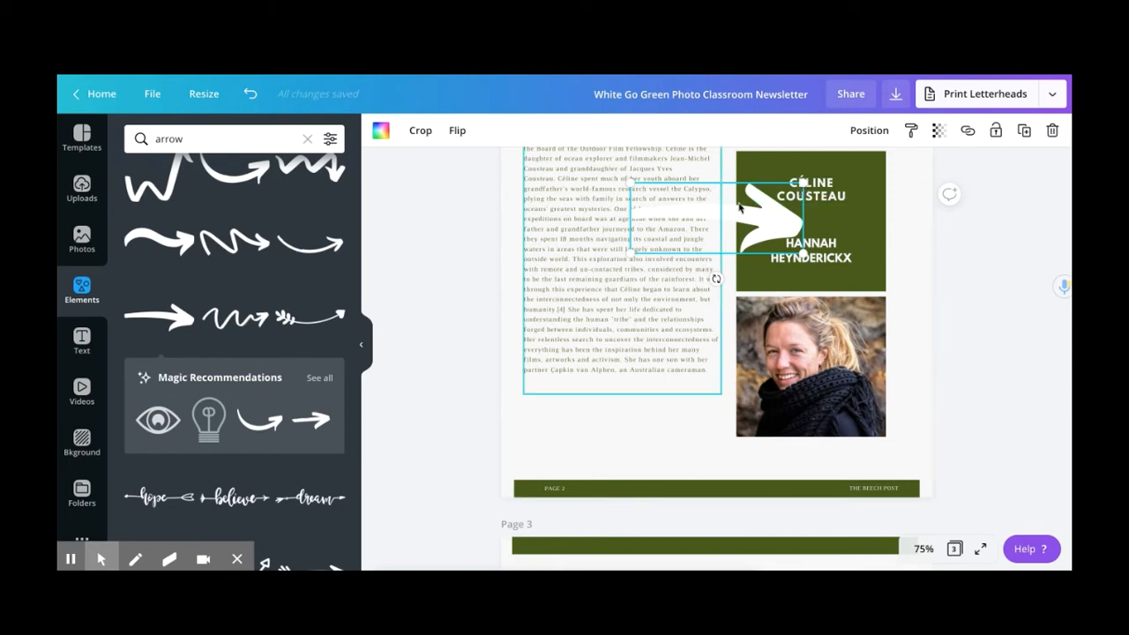
{"action": "left_click_drag", "start_coordinate": [801, 253], "coordinate": [832, 266]}
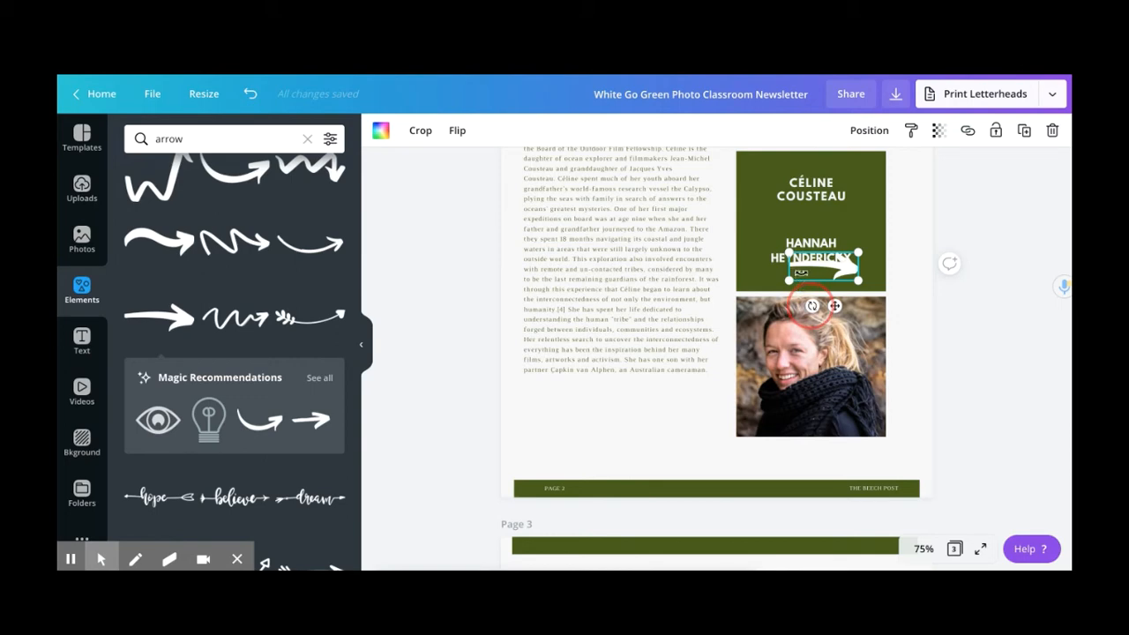
{"action": "left_click_drag", "start_coordinate": [810, 307], "coordinate": [868, 302]}
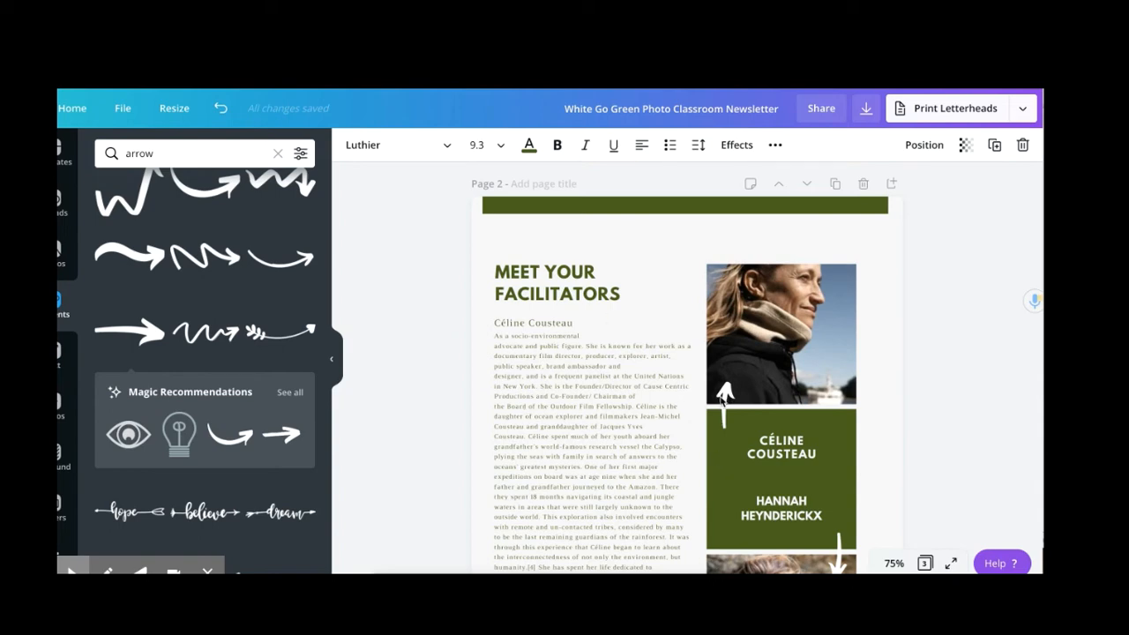
- Rename the design's document title to 'Climate Action Project'
{"action": "left_click", "coordinate": [636, 108]}
{"action": "left_click_drag", "start_coordinate": [564, 108], "coordinate": [776, 108]}
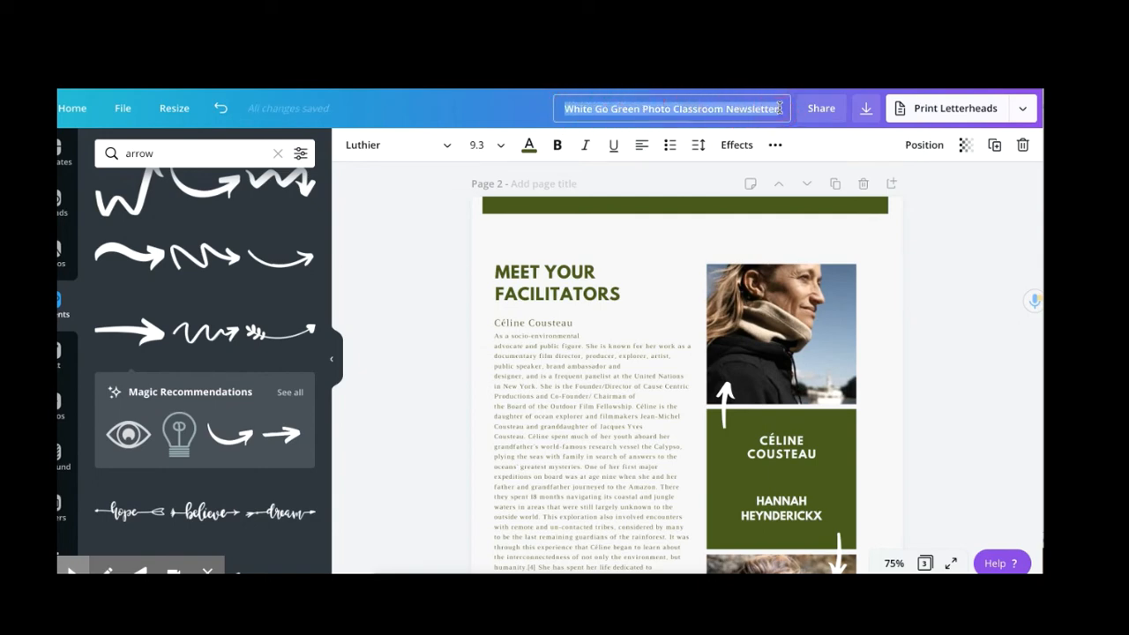
{"action": "type", "text": "Climate"}
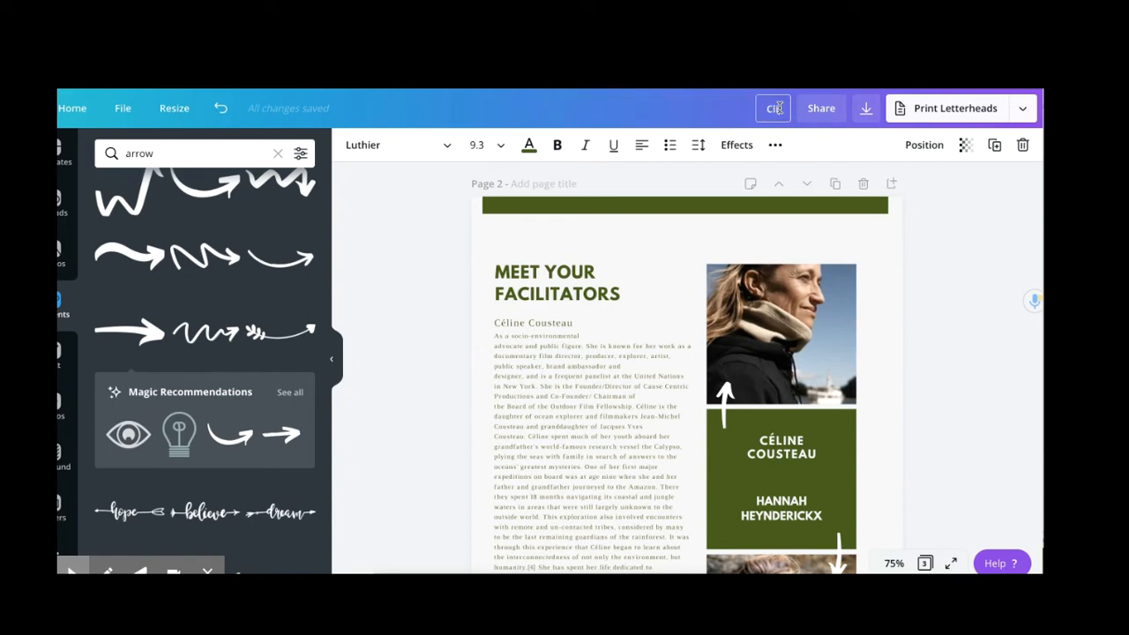
{"action": "type", "text": " Action Project"}
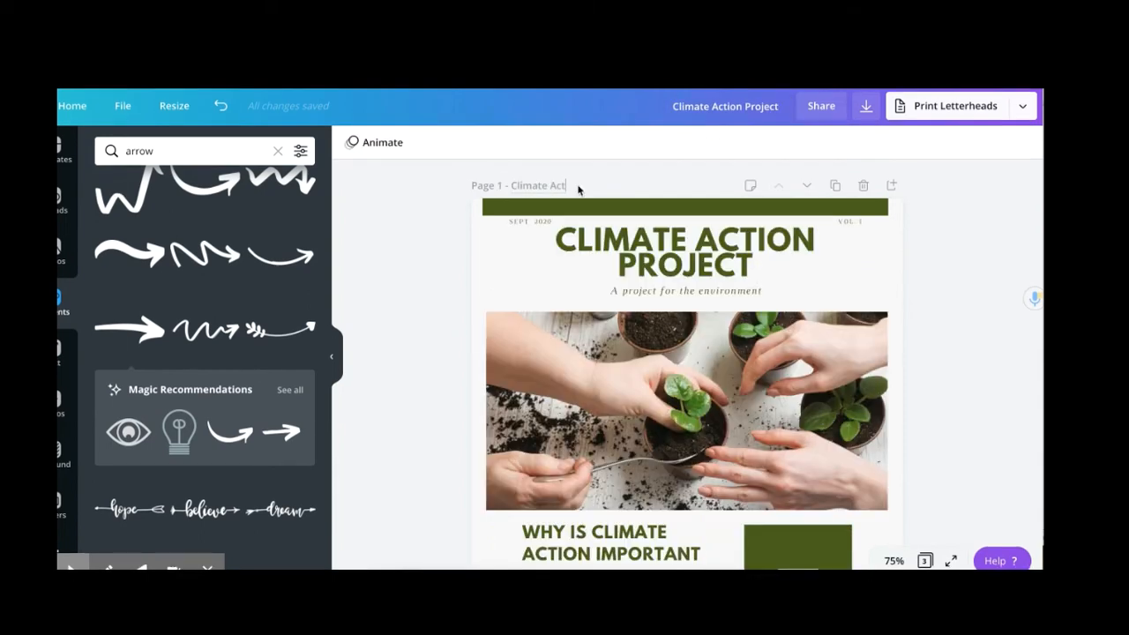
{"action": "type", "text": "io"}
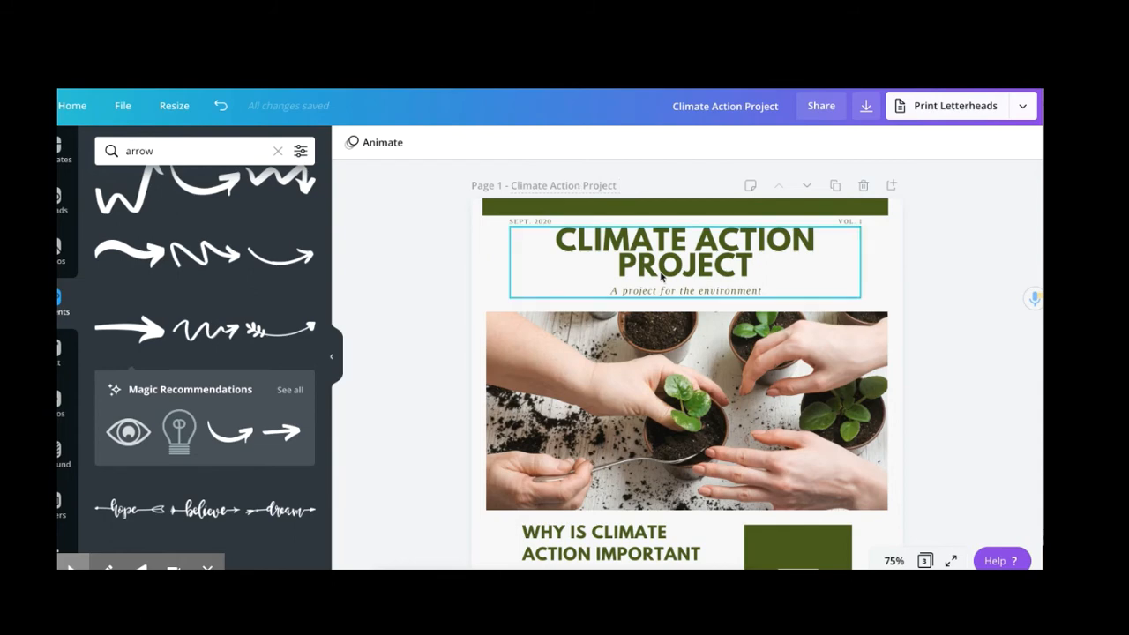
- Change page 1's footer to CLIMATE ACTION PROJECT and begin titling page 2 'Meet the'
{"action": "scroll", "coordinate": [661, 277], "scroll_direction": "down", "scroll_amount": 5}
{"action": "scroll", "coordinate": [660, 277], "scroll_direction": "down", "scroll_amount": 2}
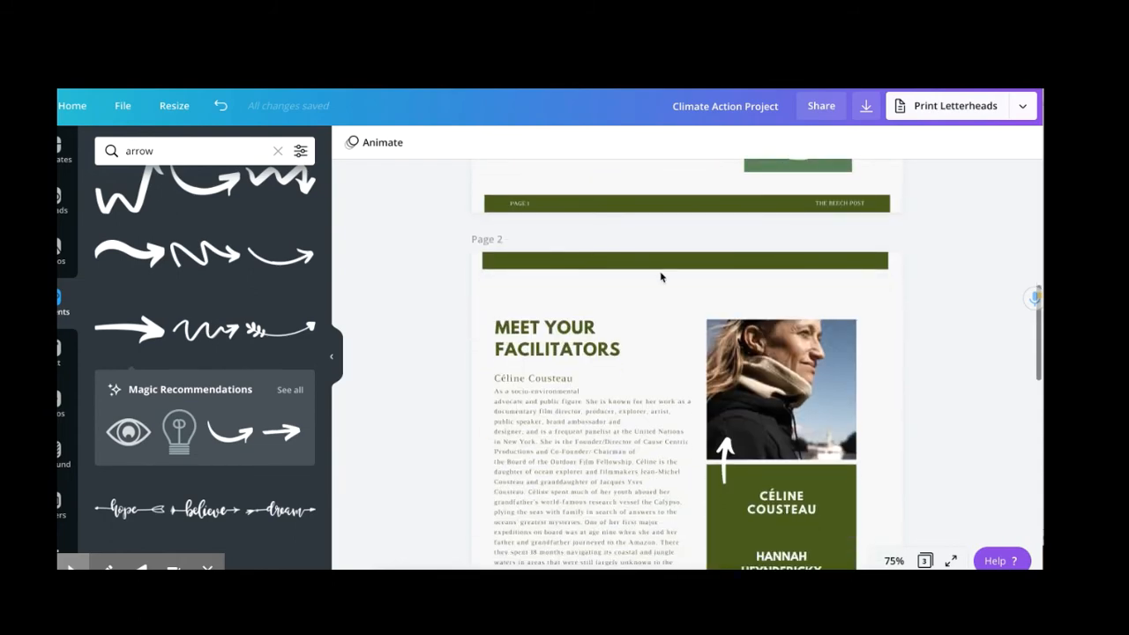
{"action": "left_click", "coordinate": [633, 248]}
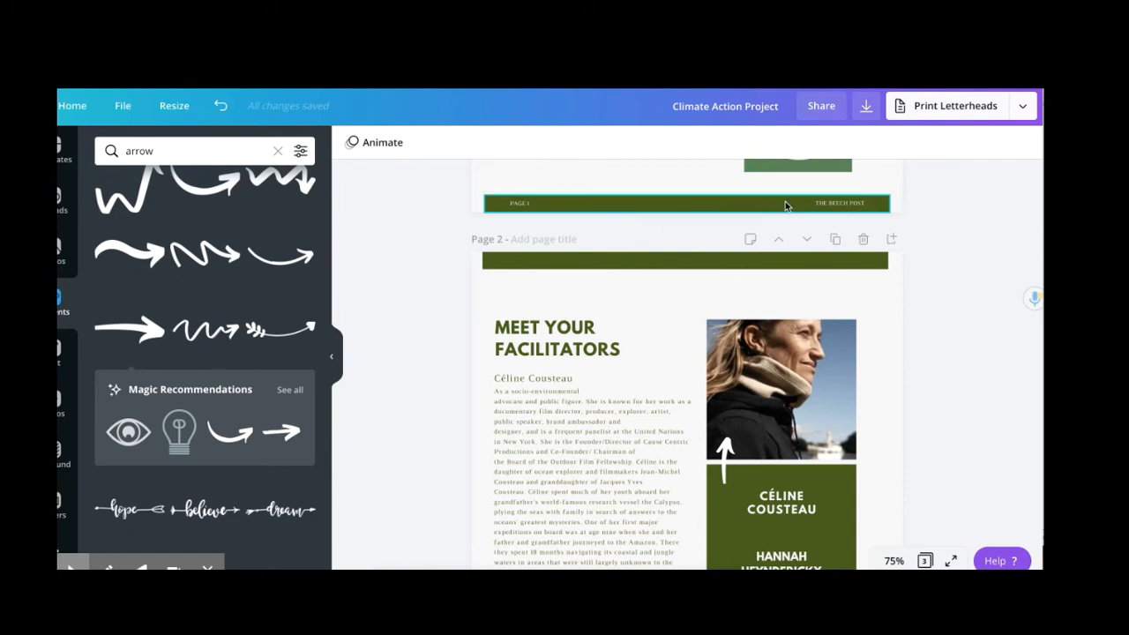
{"action": "left_click", "coordinate": [827, 206]}
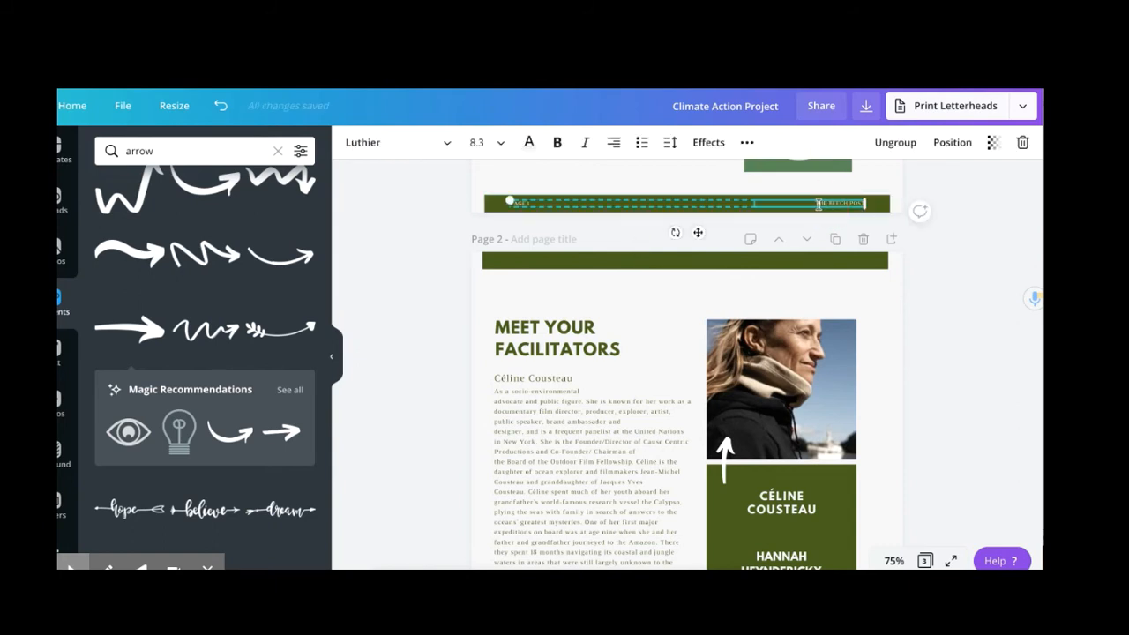
{"action": "left_click", "coordinate": [829, 204]}
{"action": "left_click", "coordinate": [816, 204]}
{"action": "left_click", "coordinate": [555, 242]}
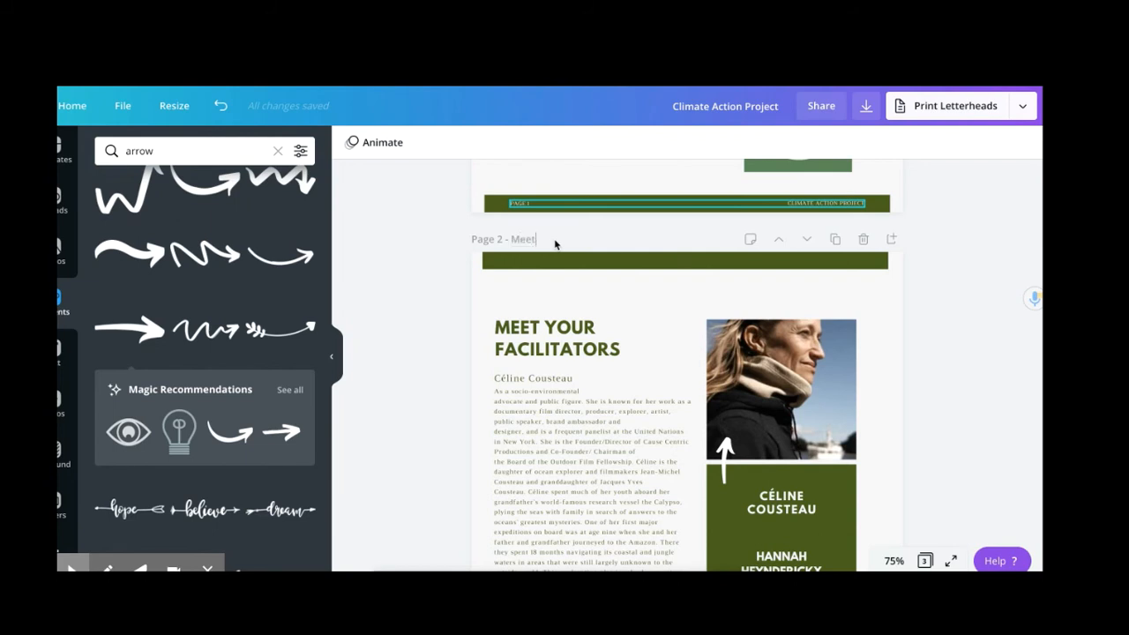
{"action": "type", "text": "Meet the"}
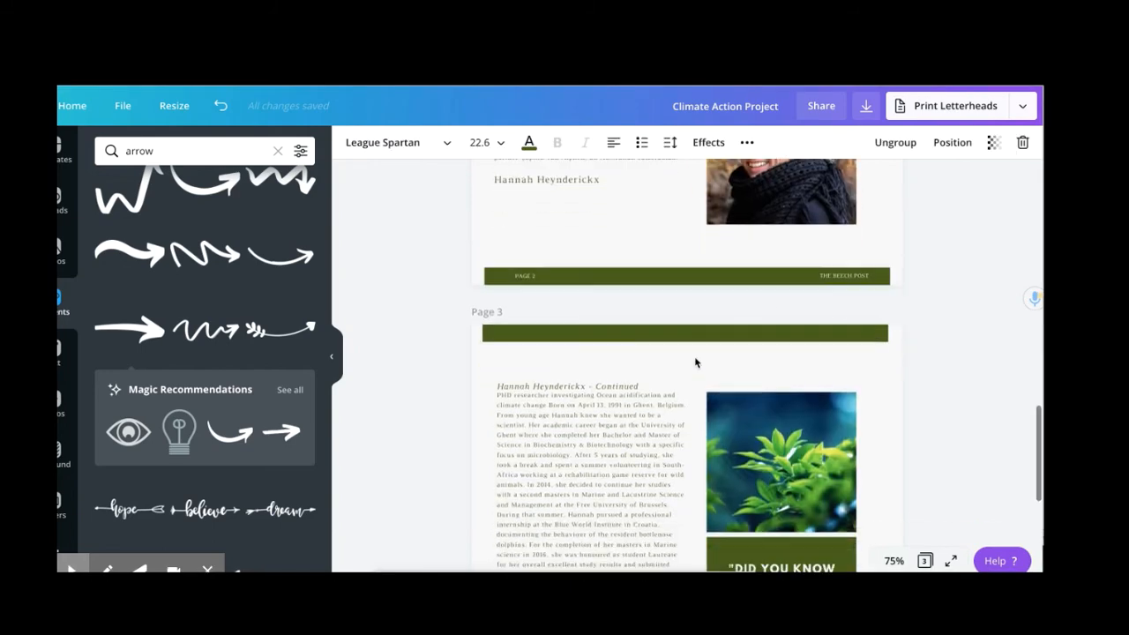
- Swap the leaf photo on page 3 for the uploaded SDG 7 Affordable and Clean Energy image
{"action": "scroll", "coordinate": [698, 361], "scroll_direction": "up", "scroll_amount": 2}
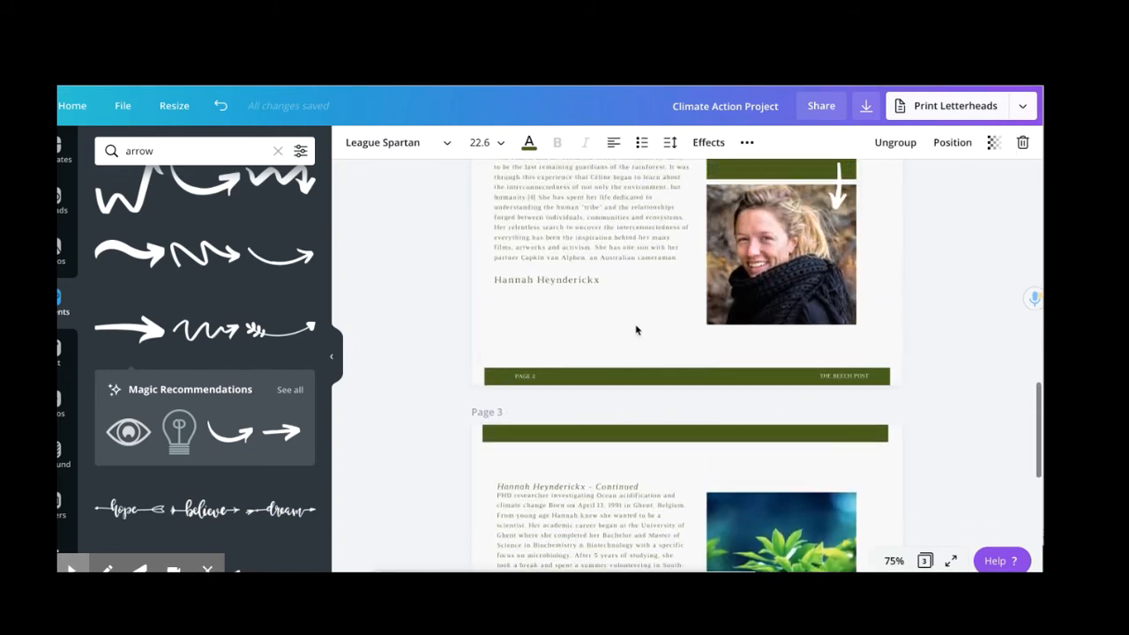
{"action": "left_click", "coordinate": [812, 240]}
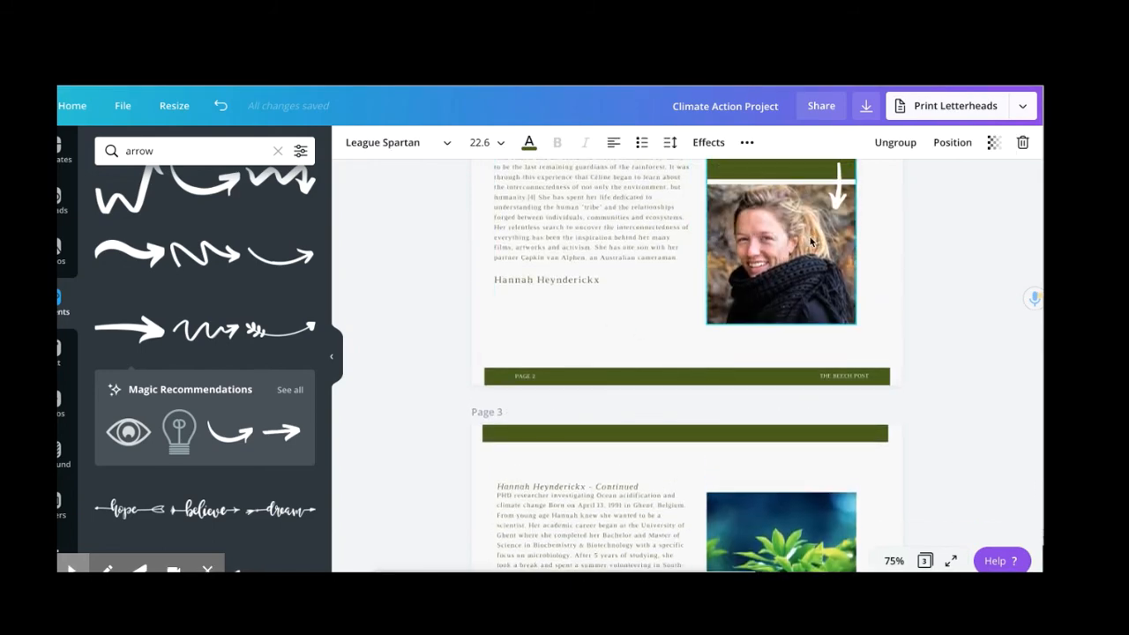
{"action": "scroll", "coordinate": [668, 349], "scroll_direction": "down", "scroll_amount": 2}
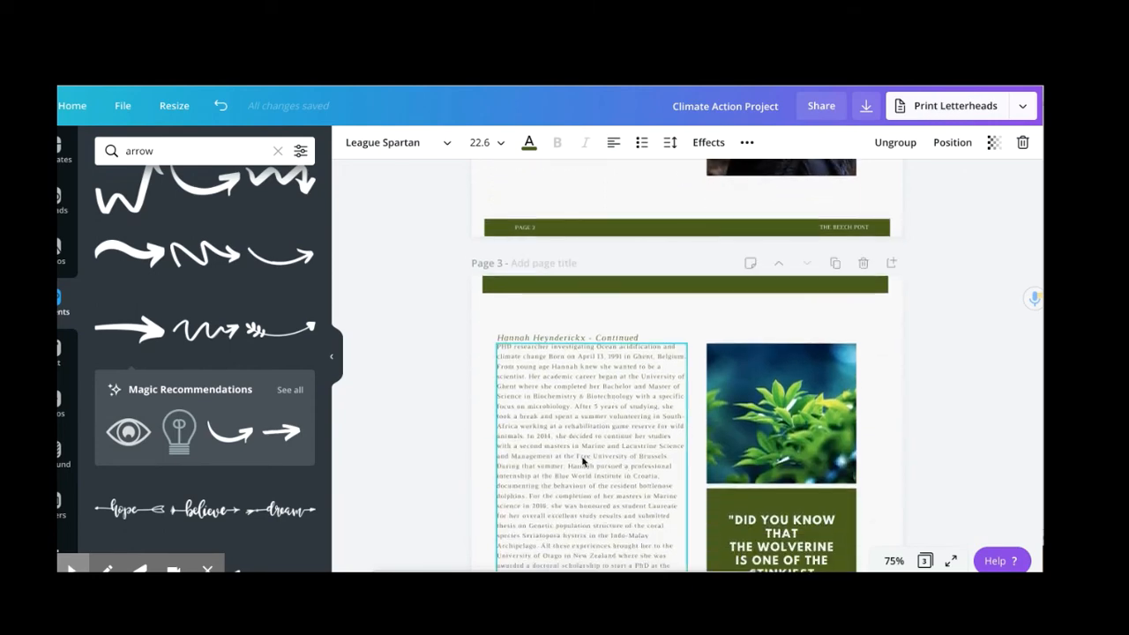
{"action": "scroll", "coordinate": [582, 460], "scroll_direction": "down", "scroll_amount": 1}
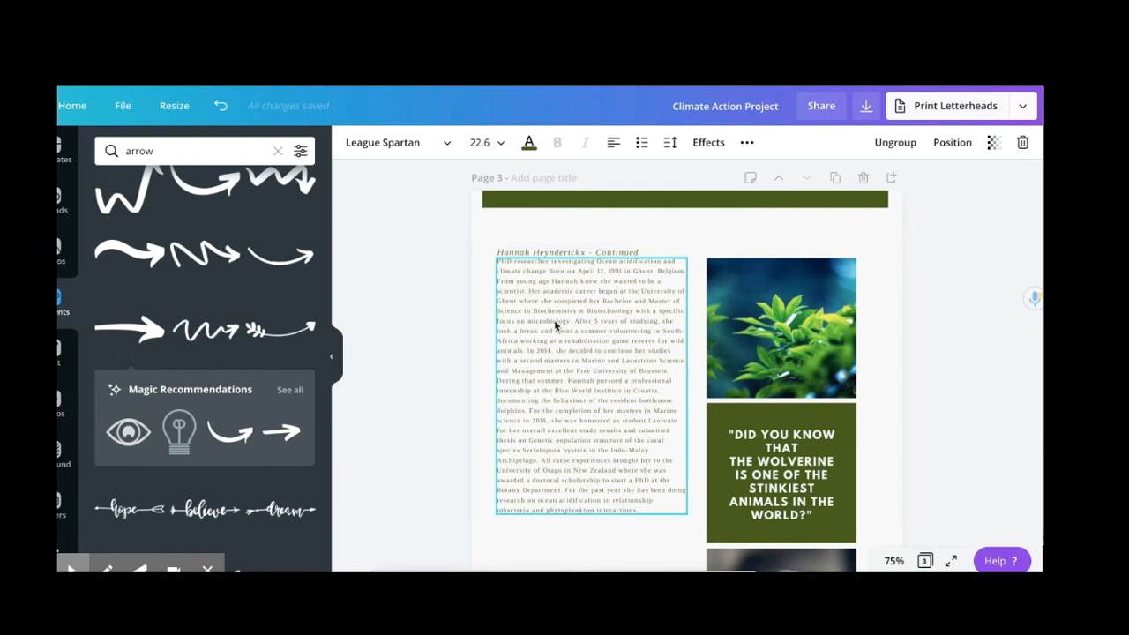
{"action": "left_click", "coordinate": [789, 340]}
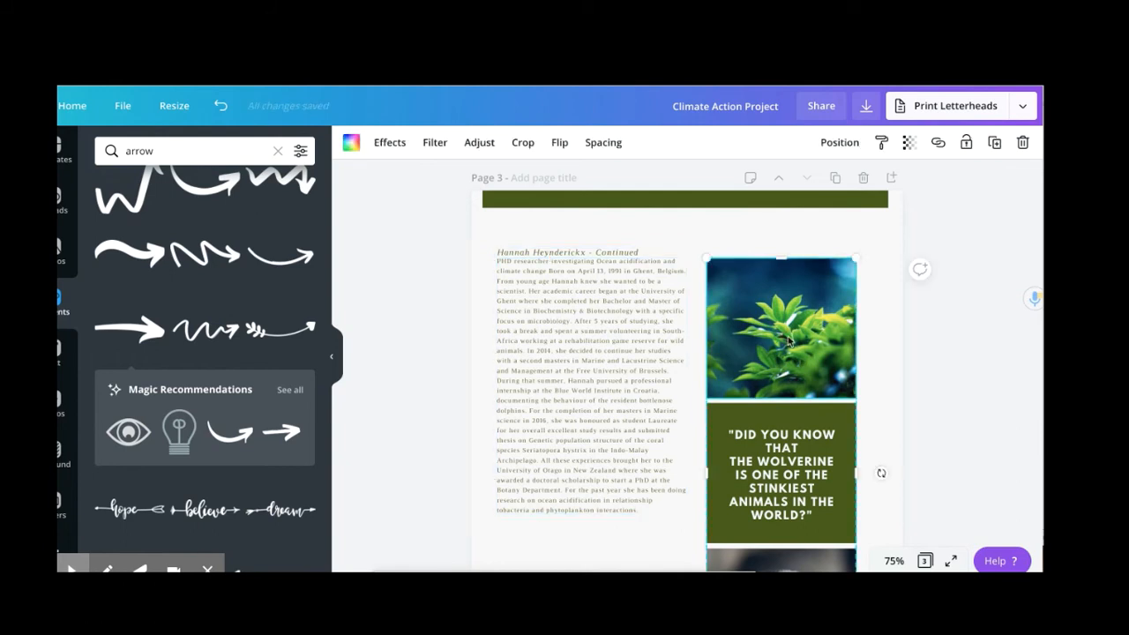
{"action": "left_click", "coordinate": [53, 200]}
{"action": "left_click_drag", "start_coordinate": [127, 404], "coordinate": [840, 271]}
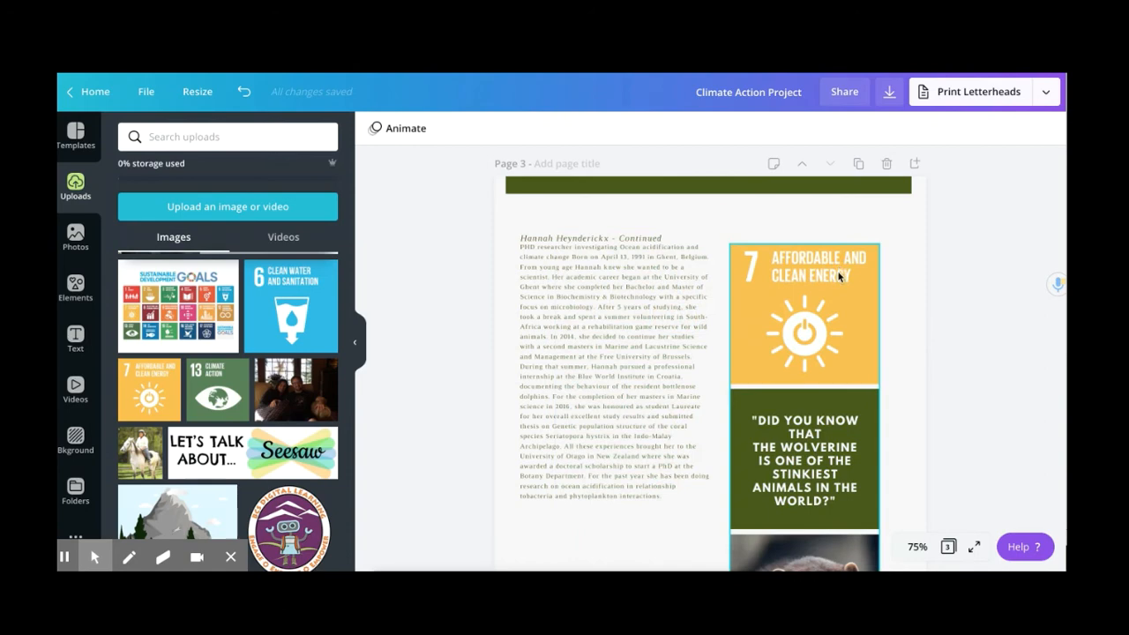
- Replace the wolverine photo with the Clean Water #6 image
{"action": "scroll", "coordinate": [466, 416], "scroll_direction": "down", "scroll_amount": 2}
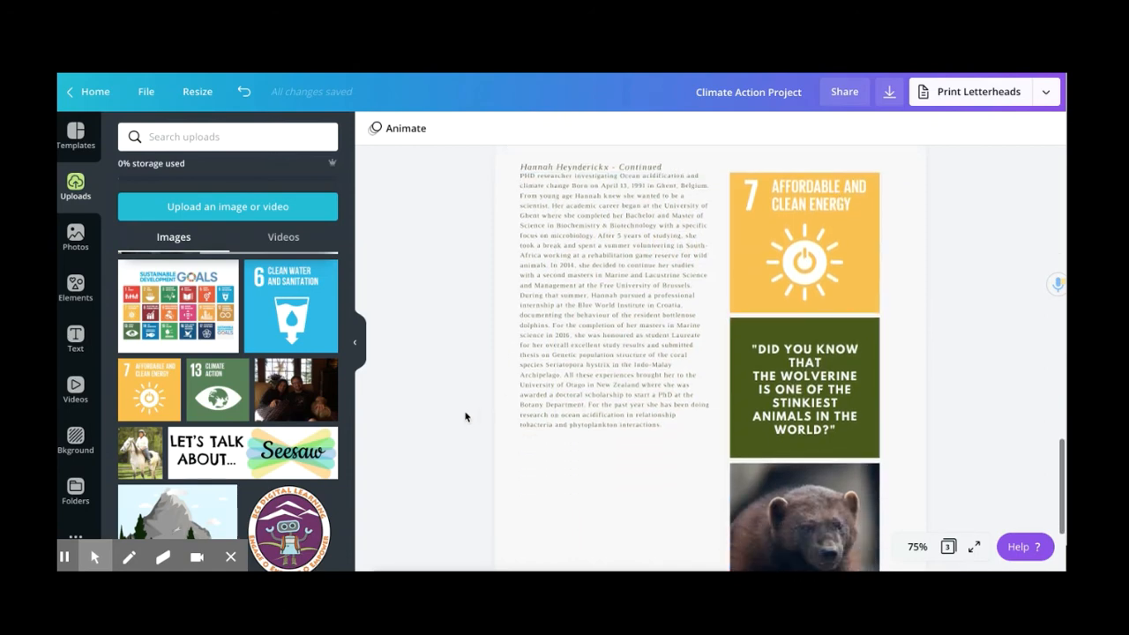
{"action": "scroll", "coordinate": [466, 416], "scroll_direction": "down", "scroll_amount": 2}
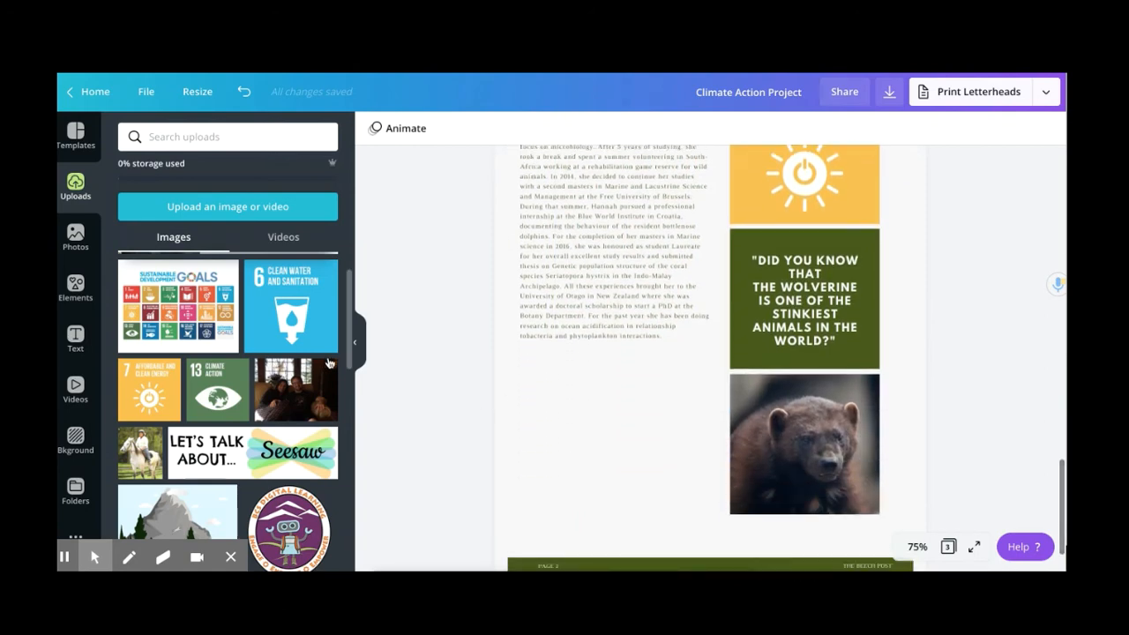
{"action": "left_click", "coordinate": [771, 428]}
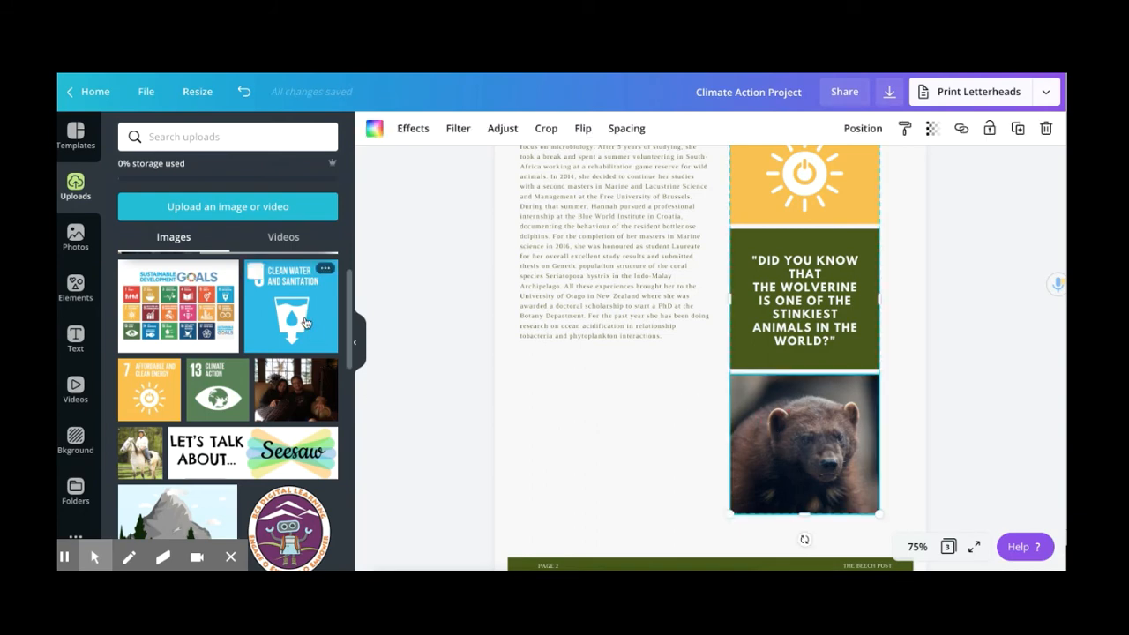
{"action": "left_click_drag", "start_coordinate": [304, 323], "coordinate": [776, 450]}
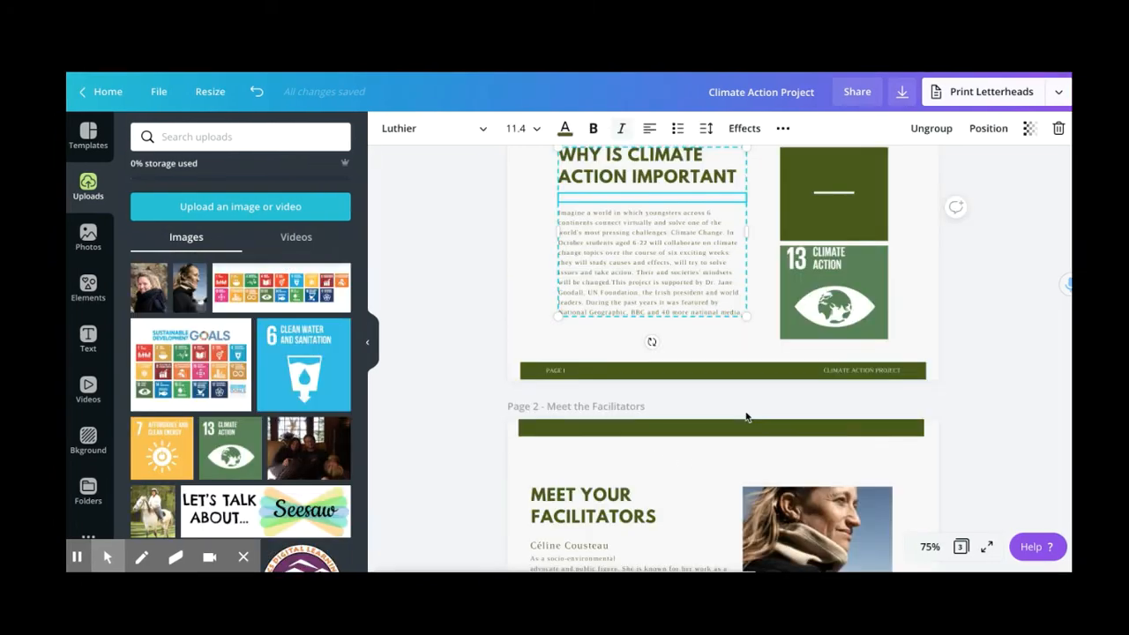
{"action": "scroll", "coordinate": [711, 293], "scroll_direction": "up", "scroll_amount": 1}
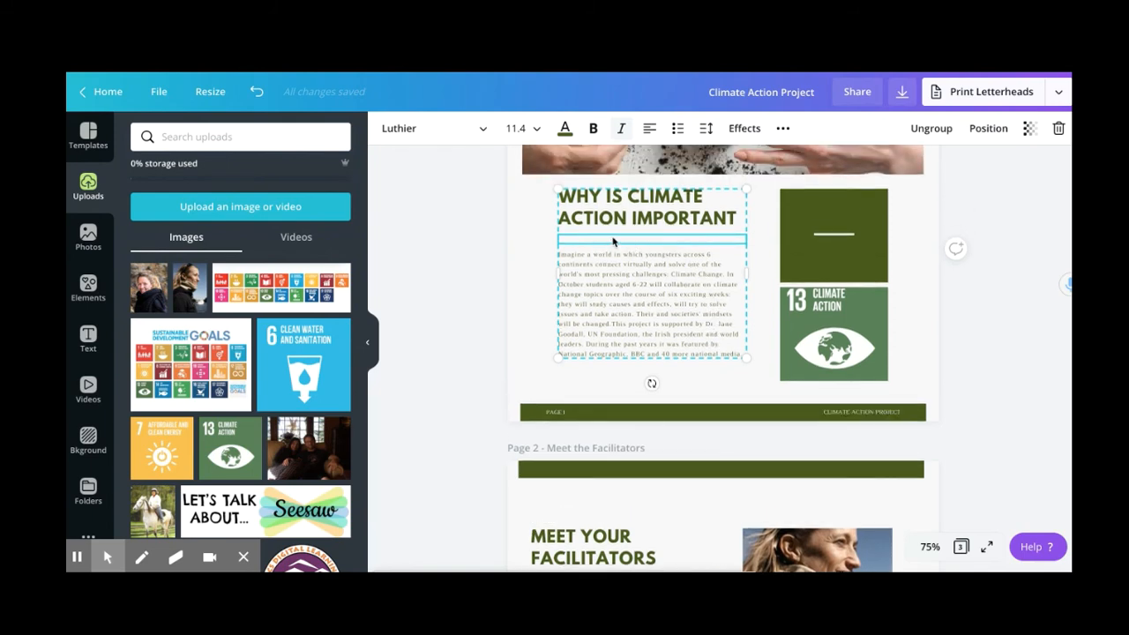
- Type 'Climate Action Project Website' in non-italic text on the empty line under page 1's heading
{"action": "left_click", "coordinate": [610, 237]}
{"action": "key", "text": "ctrl+i"}
{"action": "type", "text": "Climate Action Project Website"}
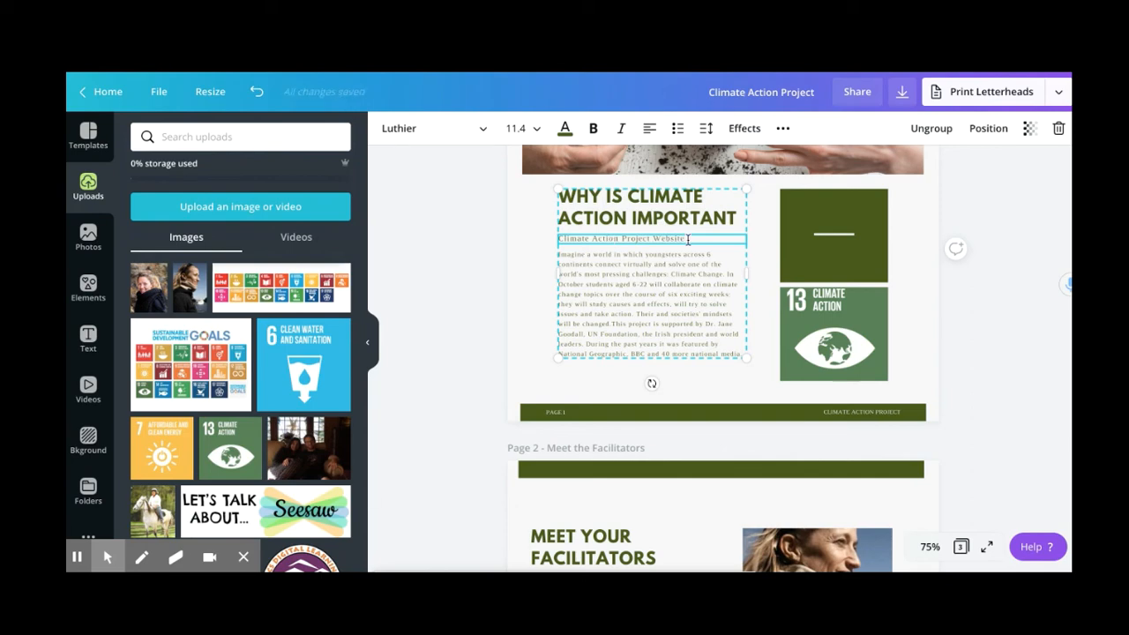
{"action": "left_click_drag", "start_coordinate": [688, 238], "coordinate": [561, 234]}
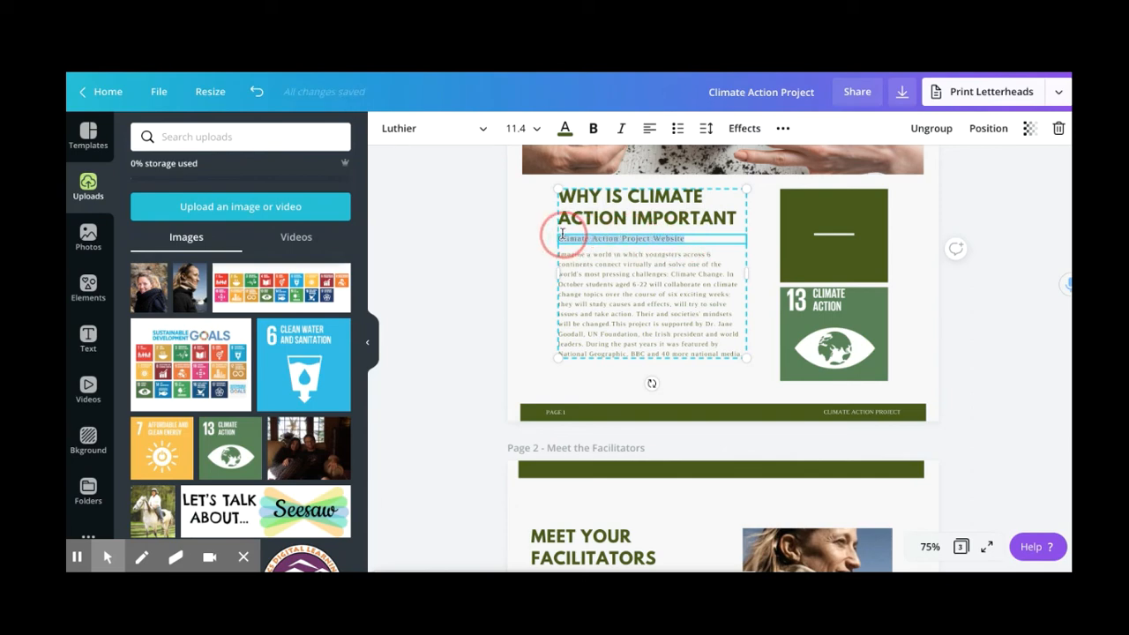
{"action": "left_click", "coordinate": [784, 129]}
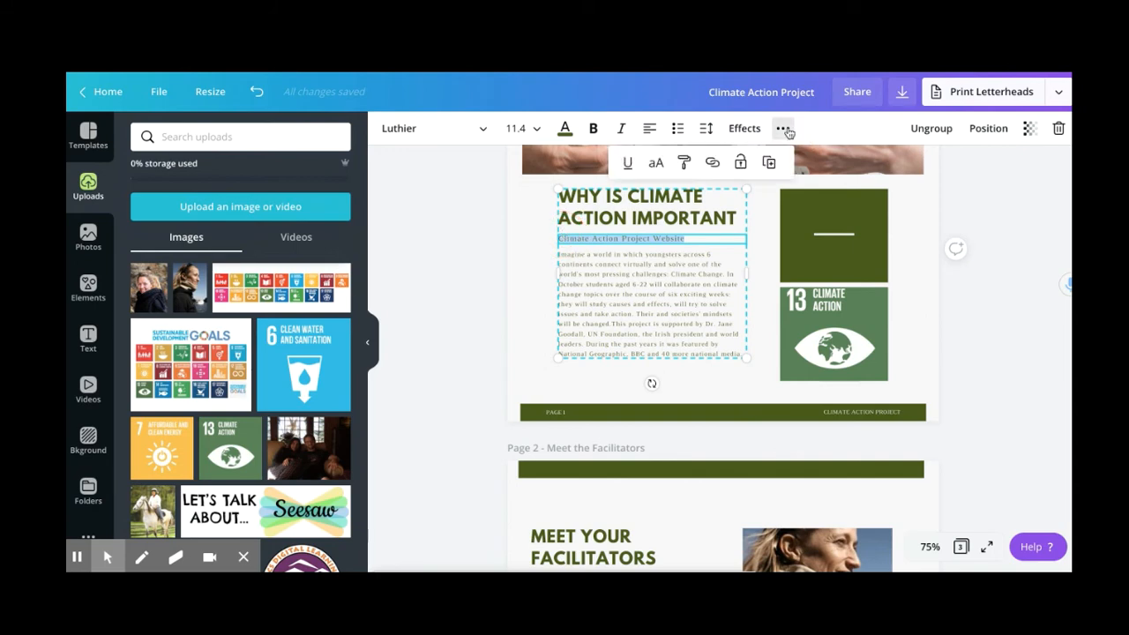
{"action": "left_click", "coordinate": [713, 163]}
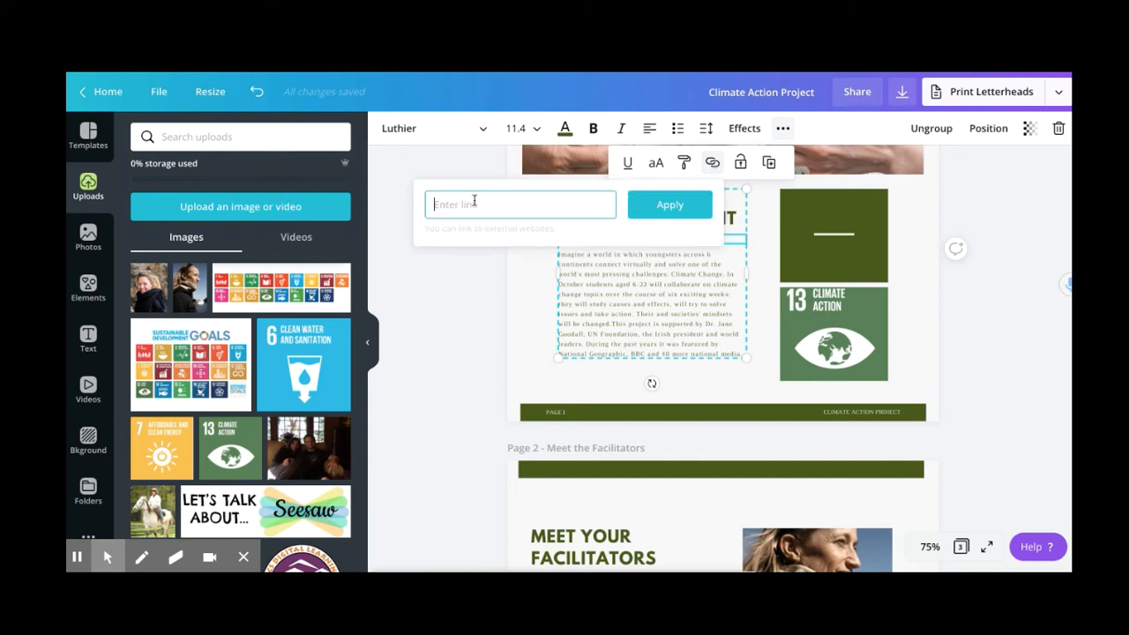
{"action": "type", "text": "http://www.climate-action.info/"}
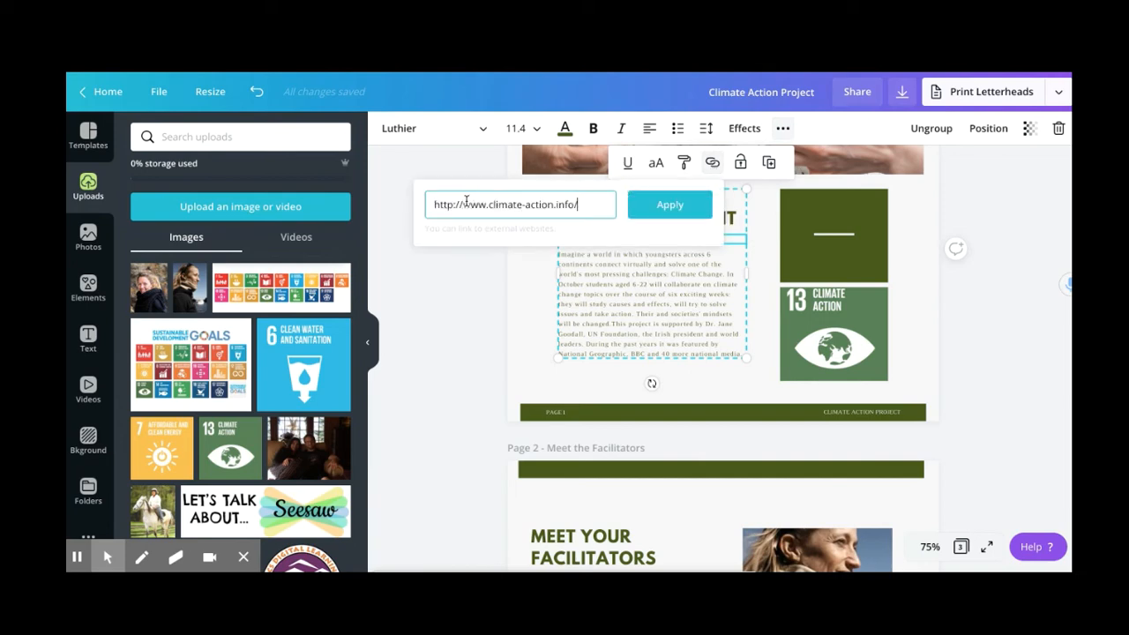
{"action": "left_click", "coordinate": [649, 209]}
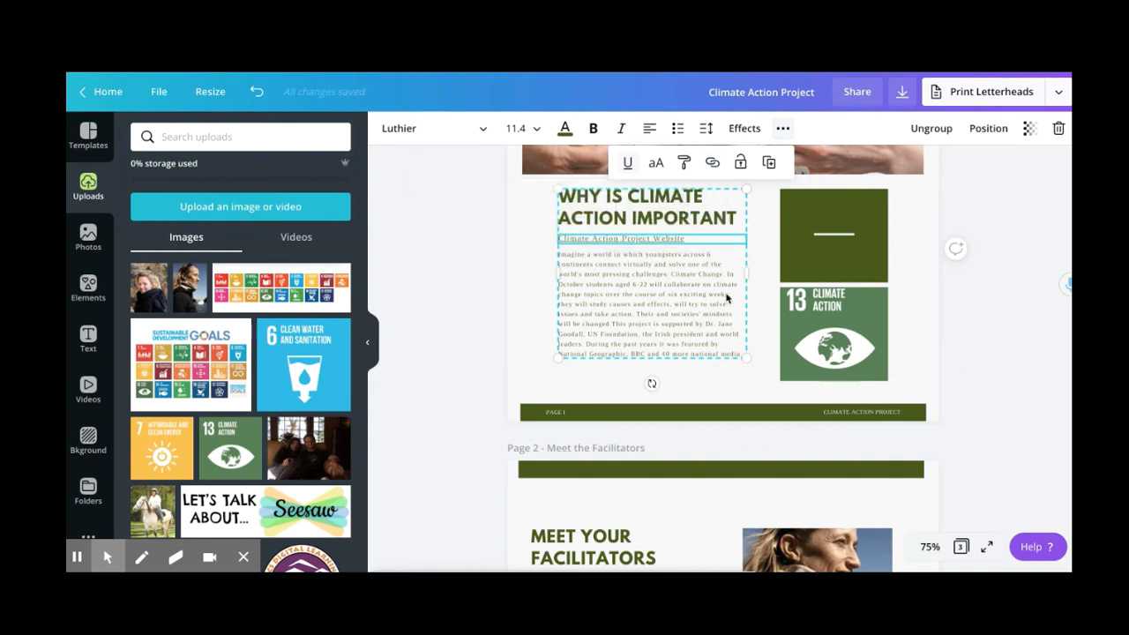
{"action": "left_click", "coordinate": [770, 315]}
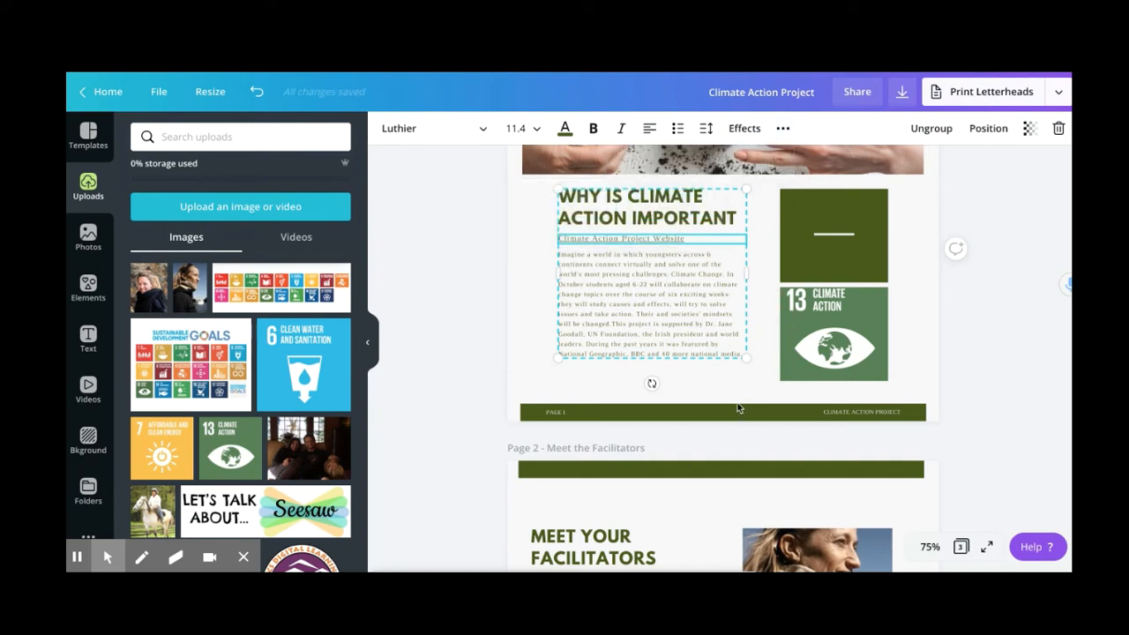
- Replace page 2's THE BEECH POST footer with THE CLIMATE ACTION PROJECT and start a page 3 title
{"action": "scroll", "coordinate": [729, 405], "scroll_direction": "down", "scroll_amount": 2}
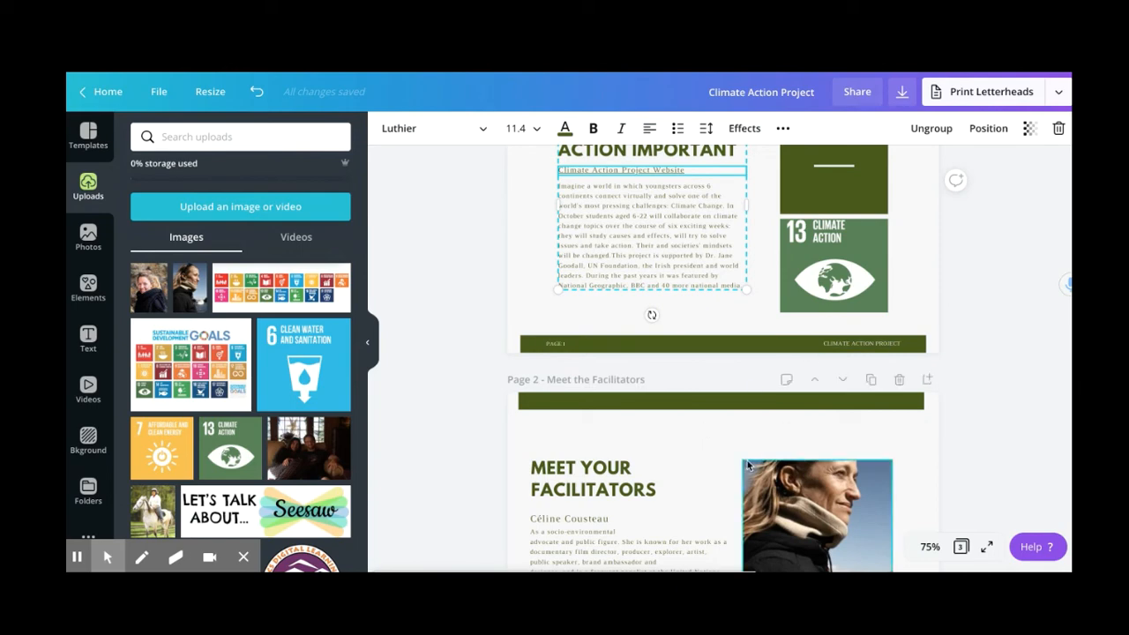
{"action": "scroll", "coordinate": [747, 464], "scroll_direction": "down", "scroll_amount": 5}
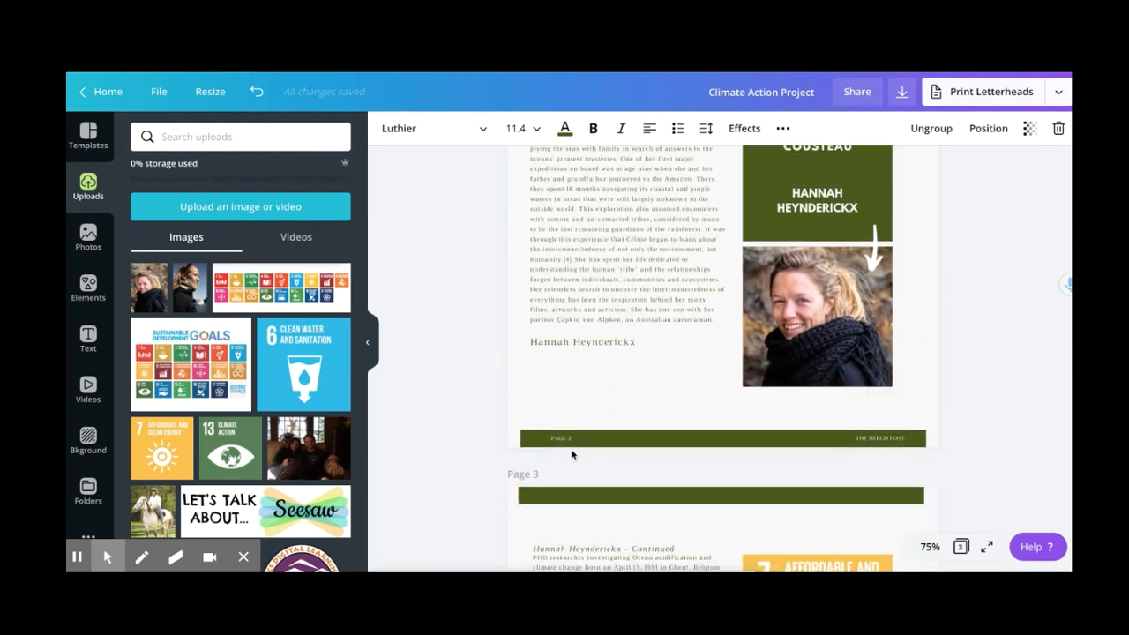
{"action": "left_click", "coordinate": [855, 439]}
{"action": "left_click_drag", "start_coordinate": [854, 438], "coordinate": [900, 438]}
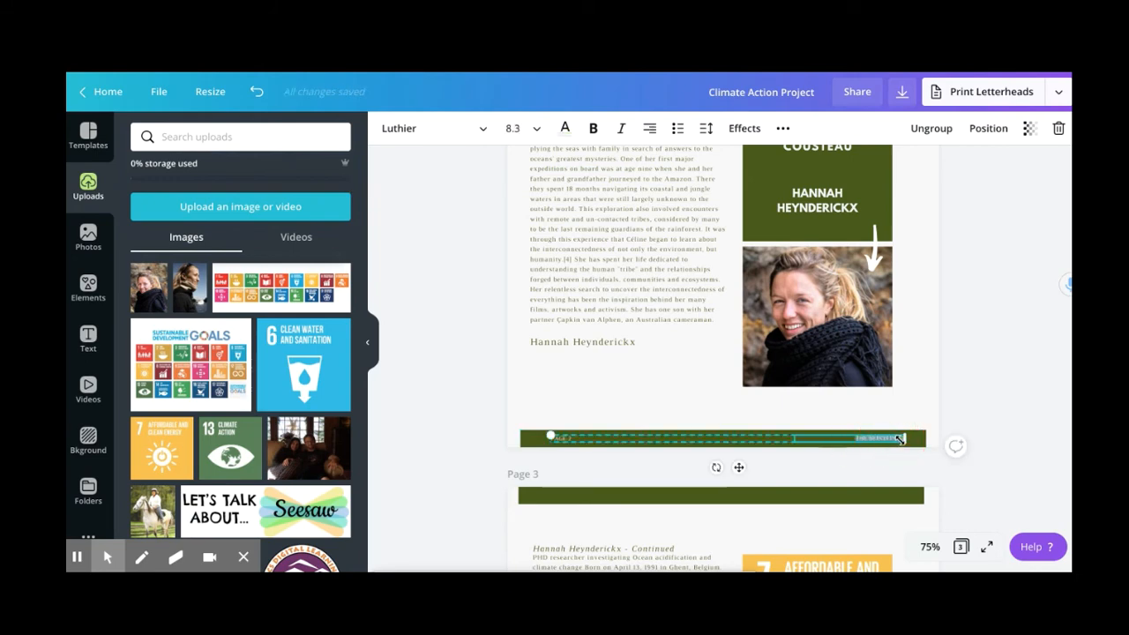
{"action": "key", "text": "BackSpace"}
{"action": "type", "text": "THE CLIMATE ACTION PROJECT"}
{"action": "left_click", "coordinate": [921, 444]}
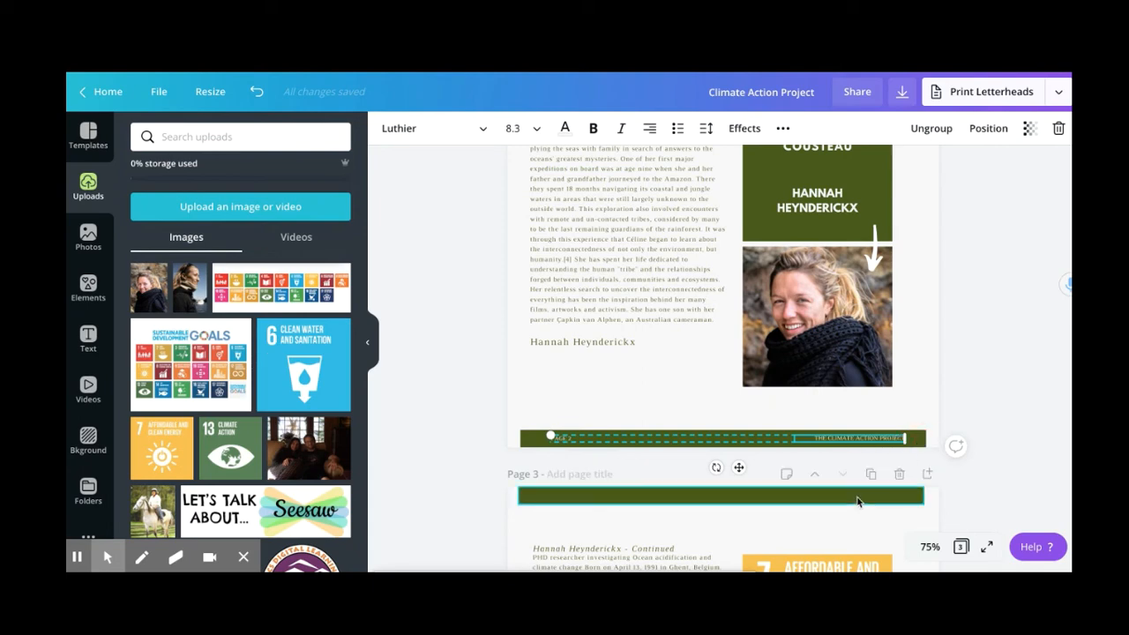
{"action": "scroll", "coordinate": [860, 499], "scroll_direction": "down", "scroll_amount": 5}
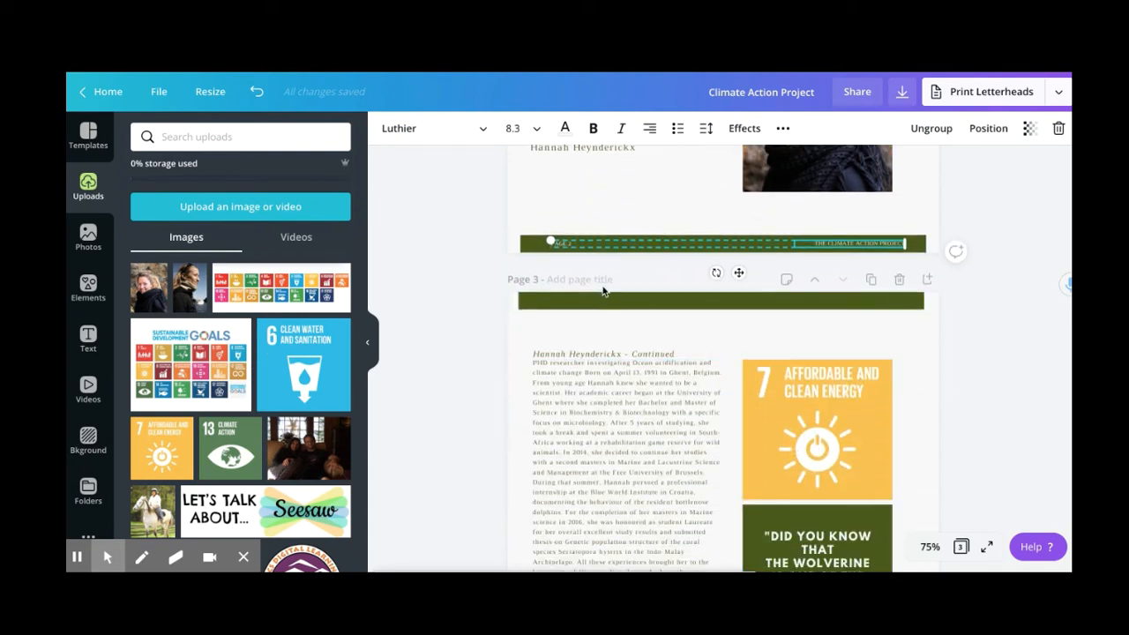
{"action": "left_click", "coordinate": [594, 281]}
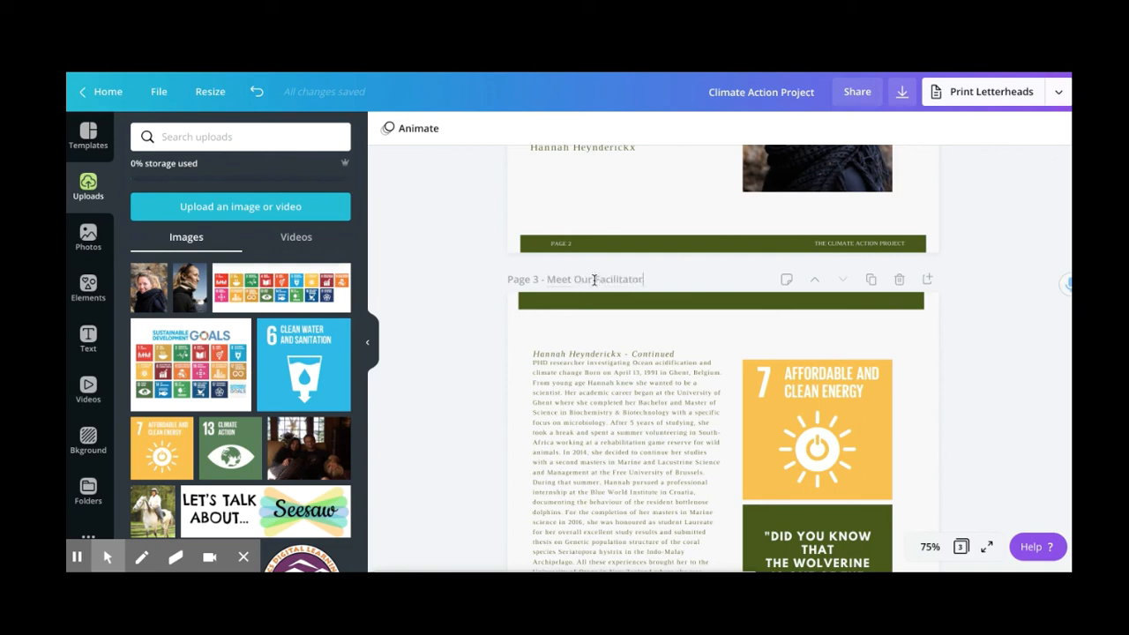
- Delete all the wolverine fun-fact quote text from page 3's green box
{"action": "scroll", "coordinate": [709, 345], "scroll_direction": "down", "scroll_amount": 5}
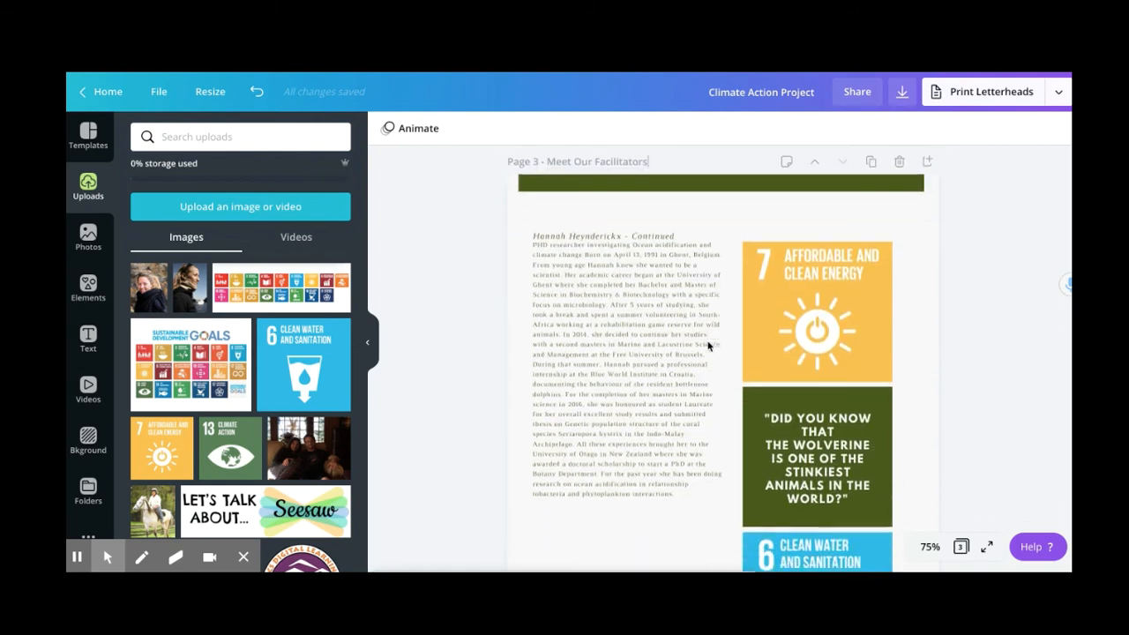
{"action": "scroll", "coordinate": [709, 345], "scroll_direction": "up", "scroll_amount": 1}
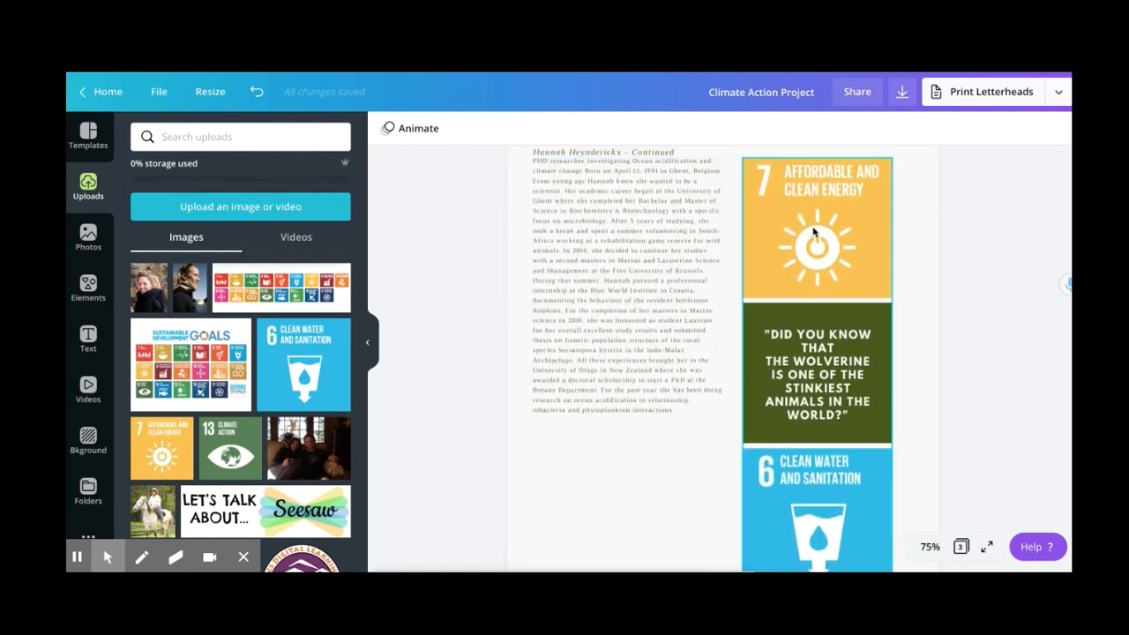
{"action": "left_click", "coordinate": [816, 386]}
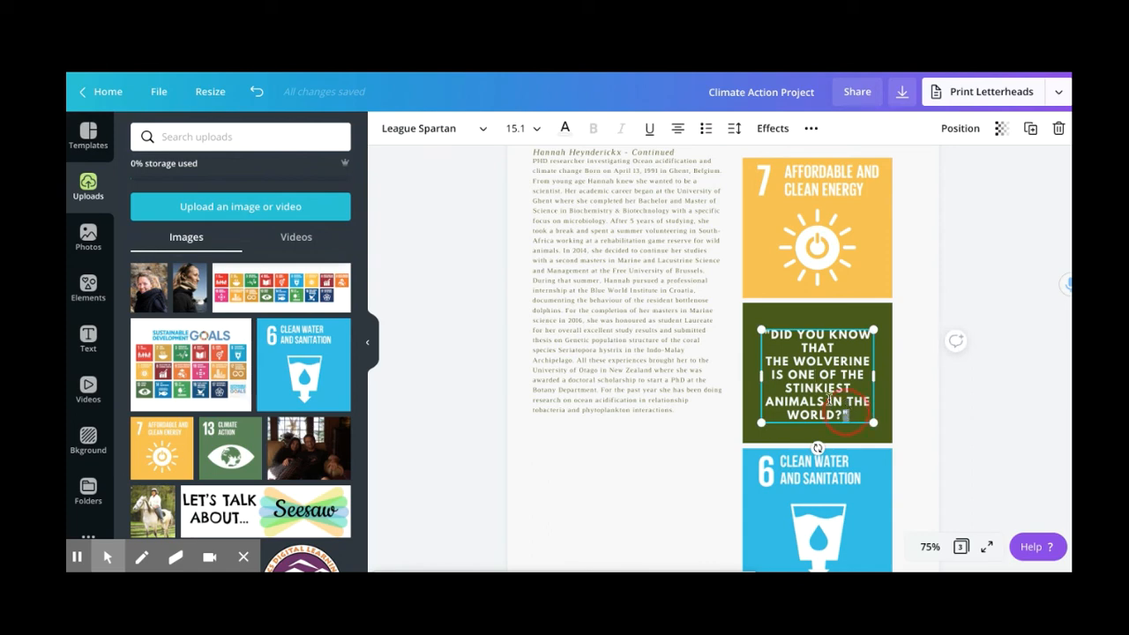
{"action": "left_click_drag", "start_coordinate": [849, 414], "coordinate": [769, 338]}
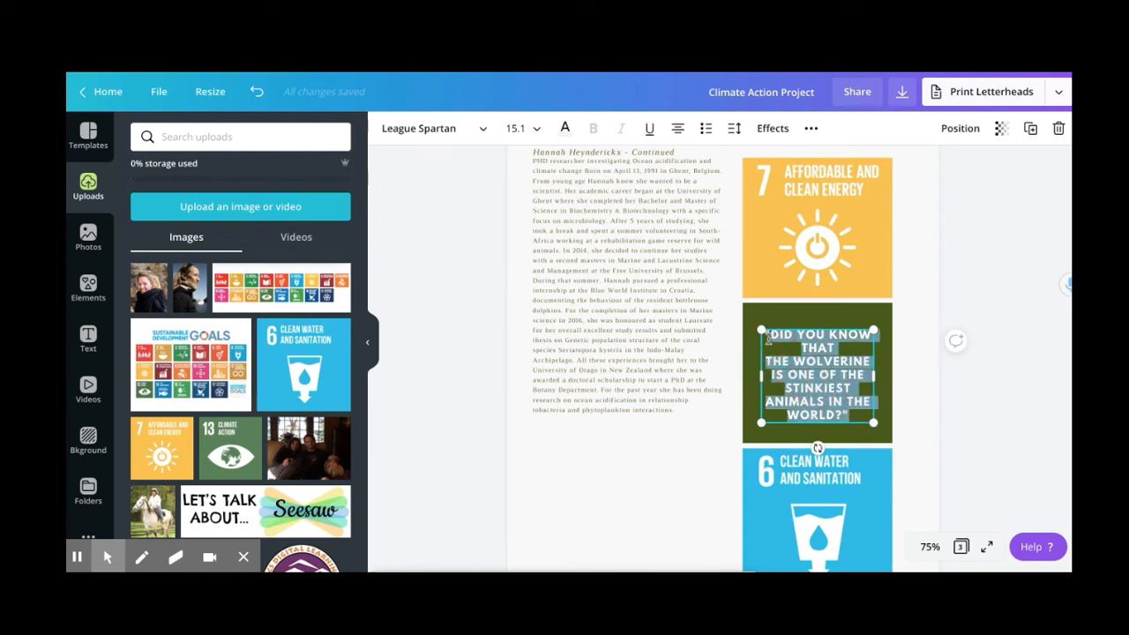
{"action": "key", "text": "BackSpace"}
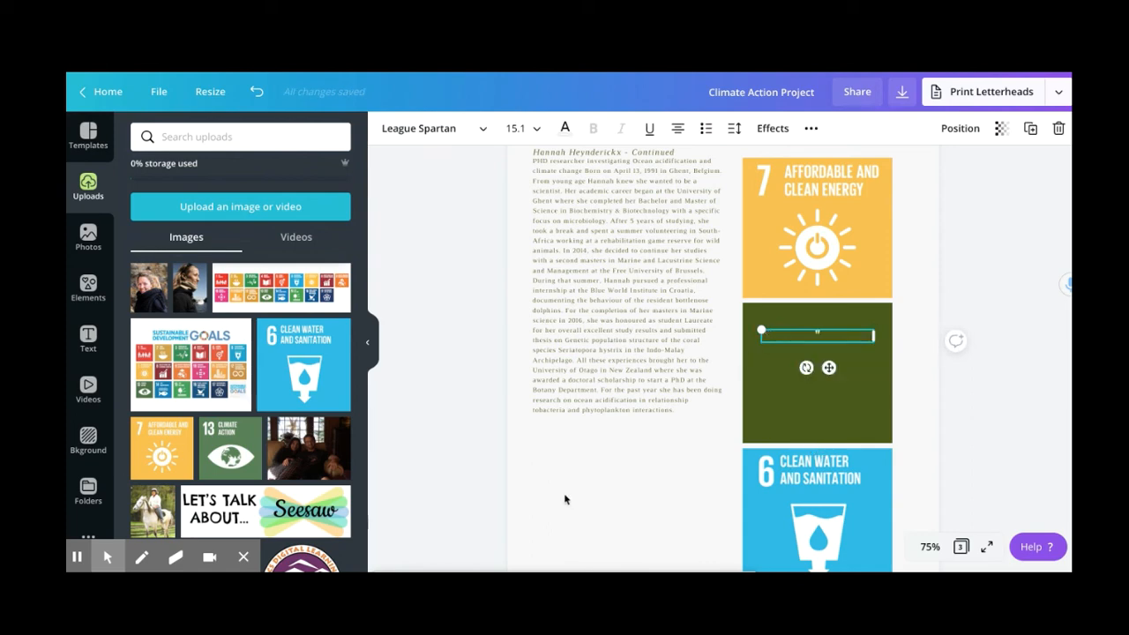
{"action": "scroll", "coordinate": [565, 494], "scroll_direction": "down", "scroll_amount": 1}
{"action": "left_click", "coordinate": [569, 441]}
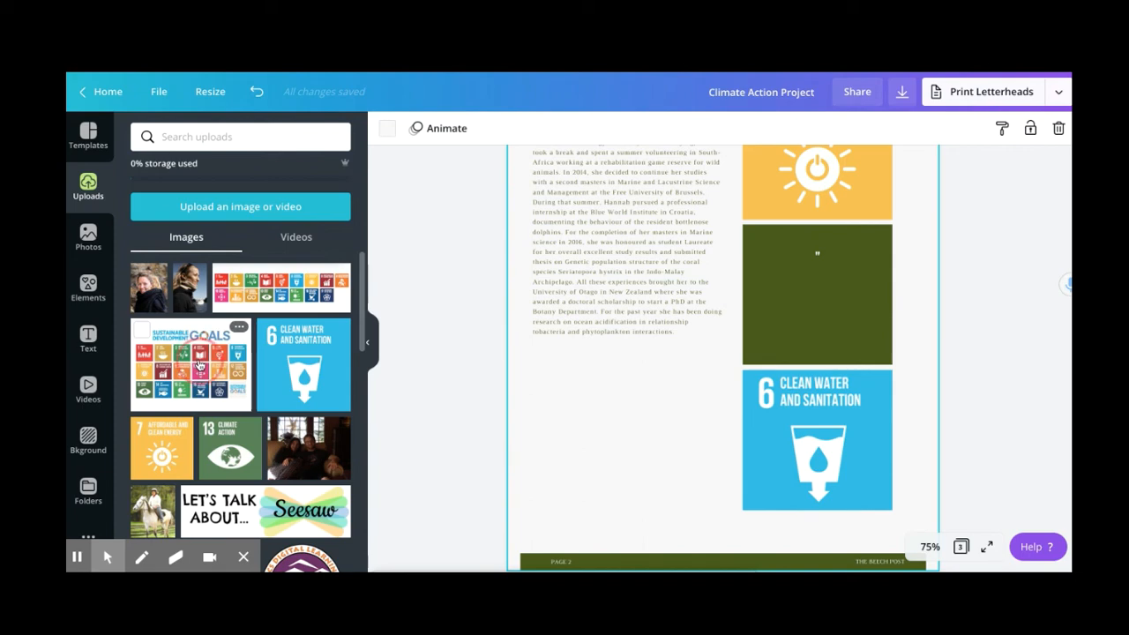
- Place the SDG Goals image on page 3, shrink it, and set it just below the bio text
{"action": "mouse_move", "coordinate": [575, 406]}
{"action": "left_mouse_down"}
{"action": "mouse_move", "coordinate": [585, 421]}
{"action": "mouse_move", "coordinate": [587, 406]}
{"action": "left_mouse_up"}
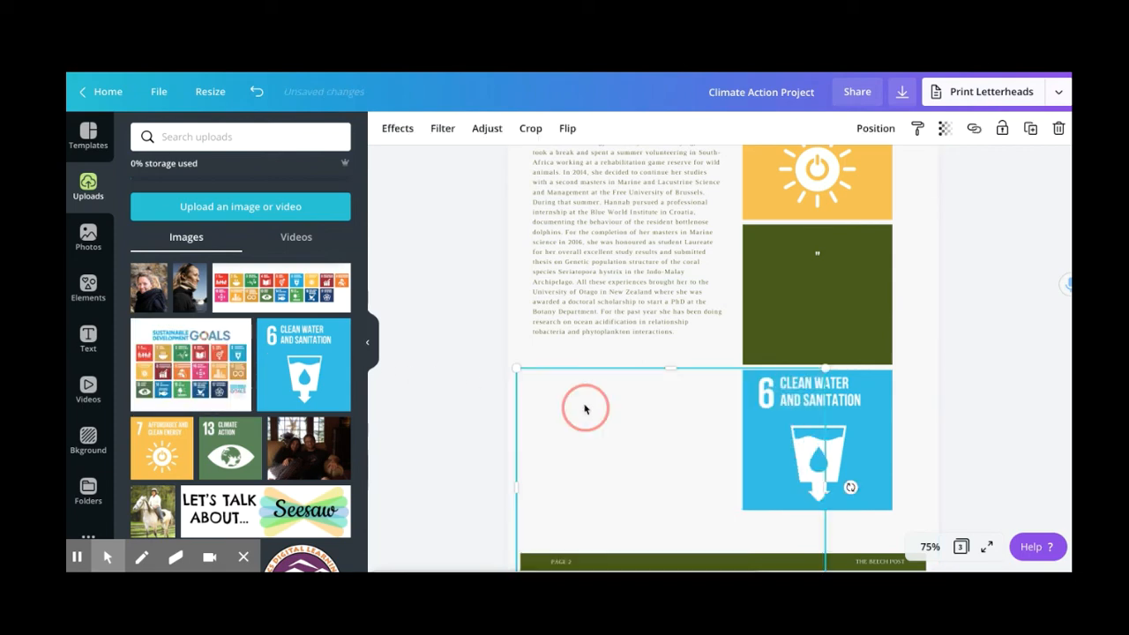
{"action": "scroll", "coordinate": [586, 404], "scroll_direction": "down", "scroll_amount": 2}
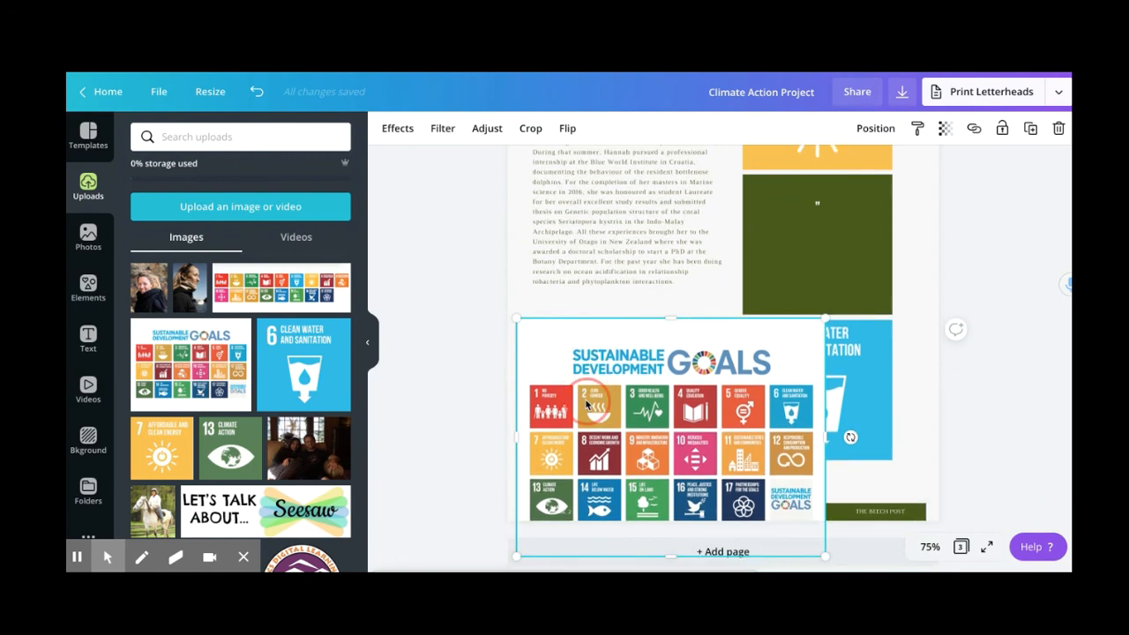
{"action": "left_click", "coordinate": [823, 538]}
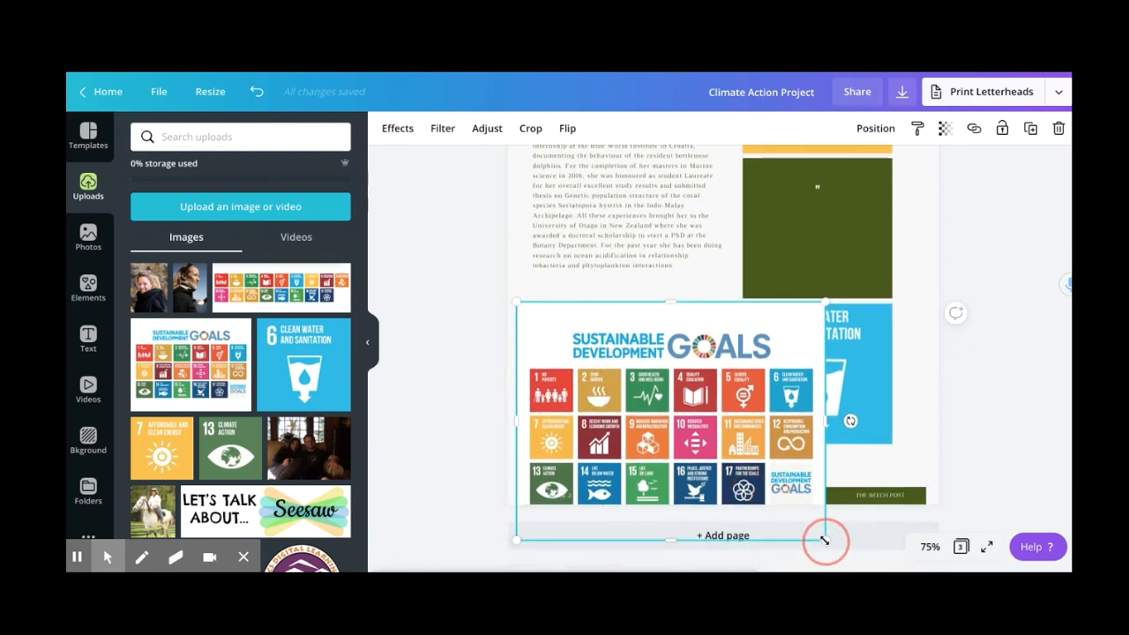
{"action": "left_click_drag", "start_coordinate": [825, 540], "coordinate": [781, 514]}
{"action": "left_click", "coordinate": [683, 421]}
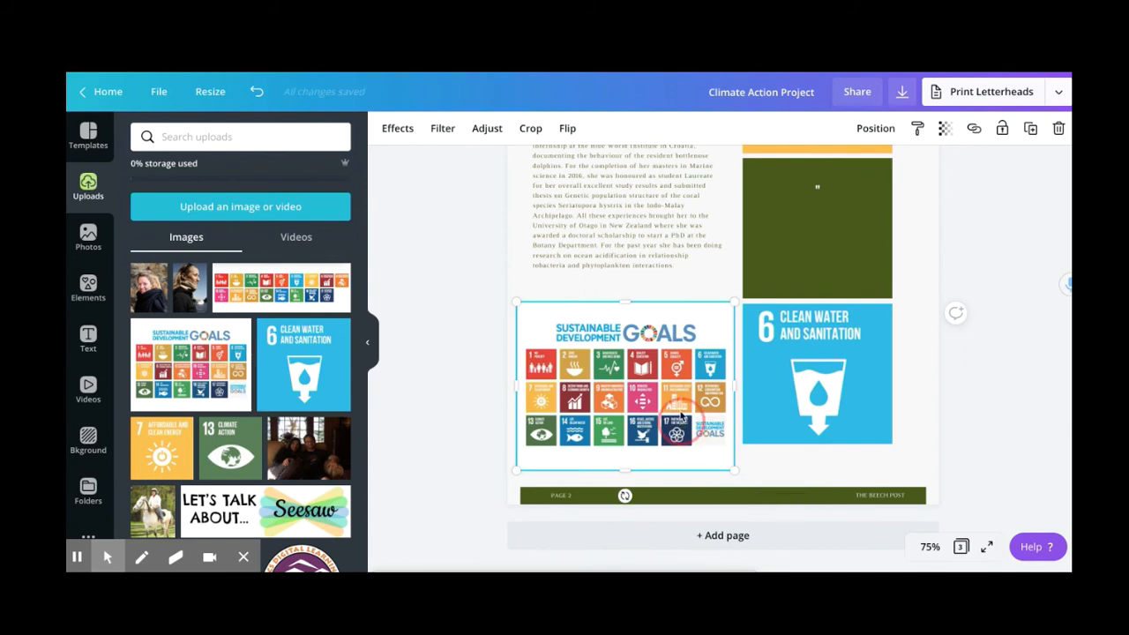
{"action": "left_click_drag", "start_coordinate": [682, 393], "coordinate": [682, 392]}
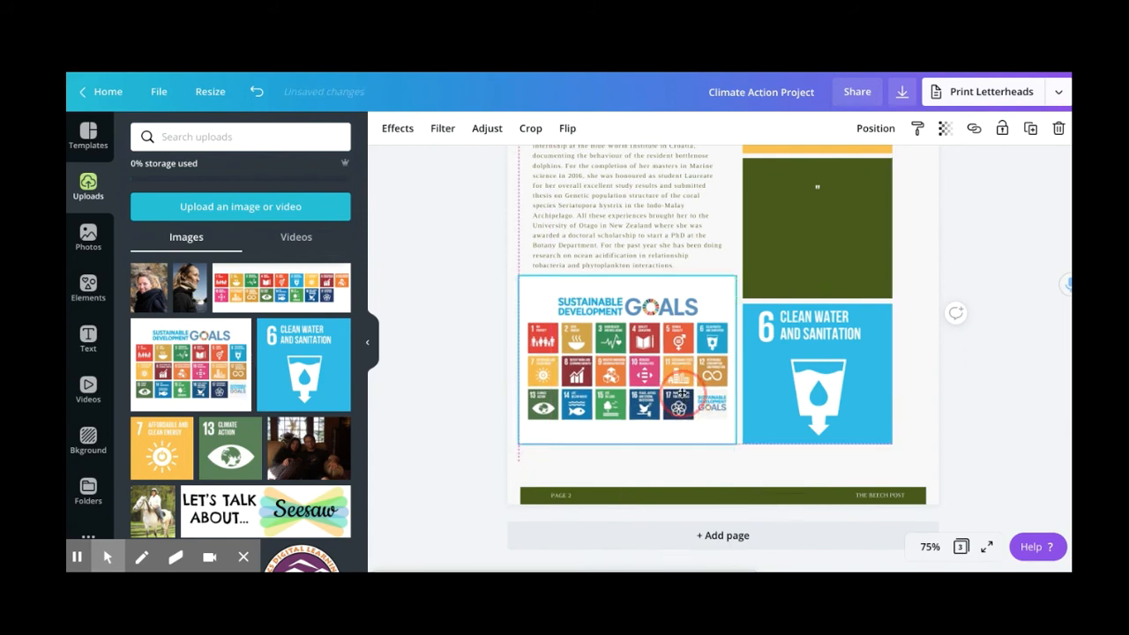
{"action": "left_click", "coordinate": [688, 478]}
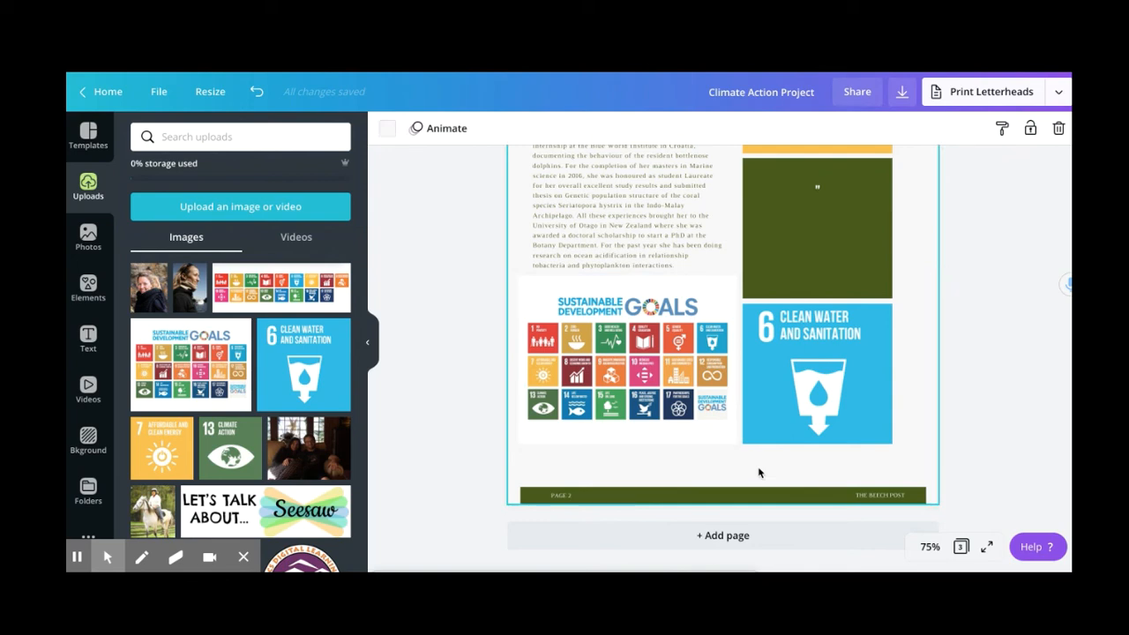
{"action": "scroll", "coordinate": [556, 381], "scroll_direction": "up", "scroll_amount": 2}
{"action": "scroll", "coordinate": [556, 381], "scroll_direction": "up", "scroll_amount": 5}
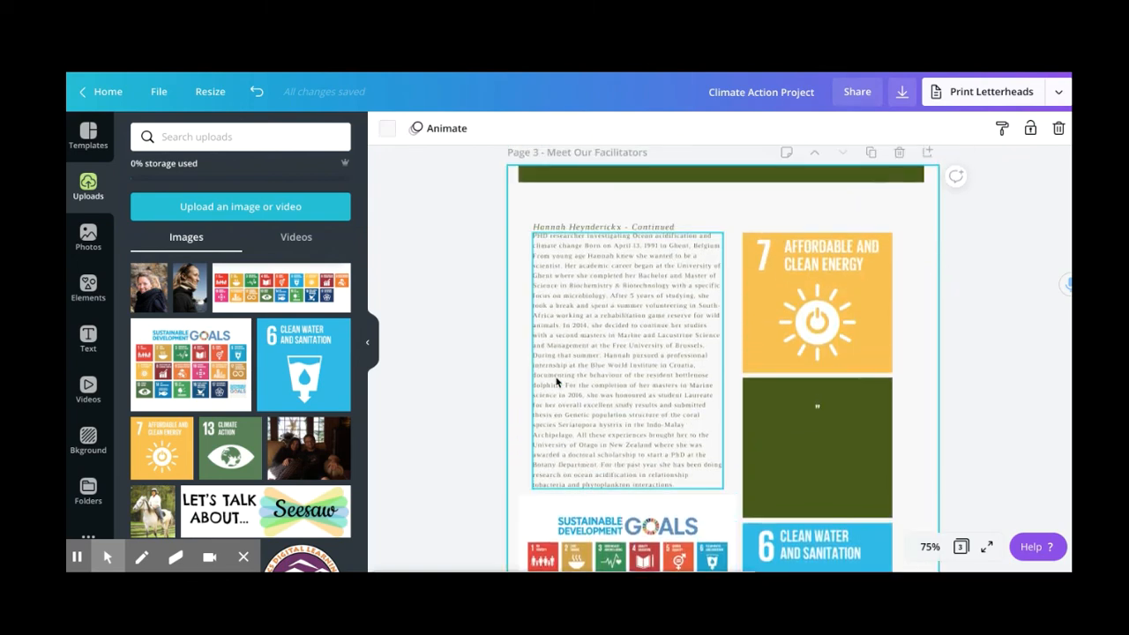
- Review the PDF Print download settings for all 3 pages and the newsletter's sharing options
{"action": "scroll", "coordinate": [622, 344], "scroll_direction": "up", "scroll_amount": 4}
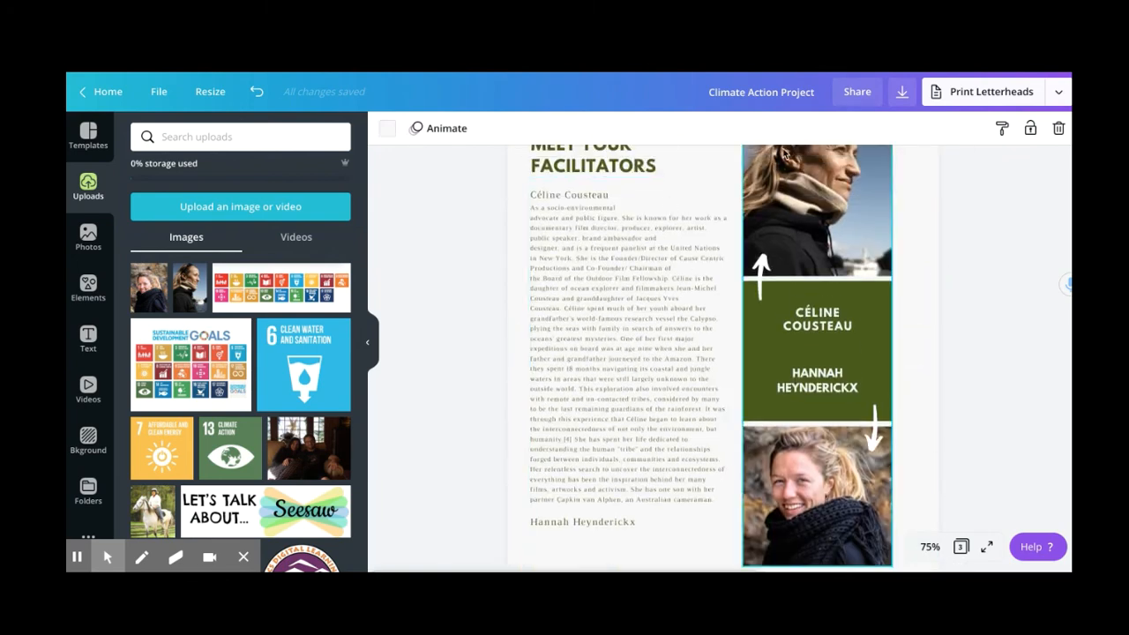
{"action": "left_click", "coordinate": [867, 98]}
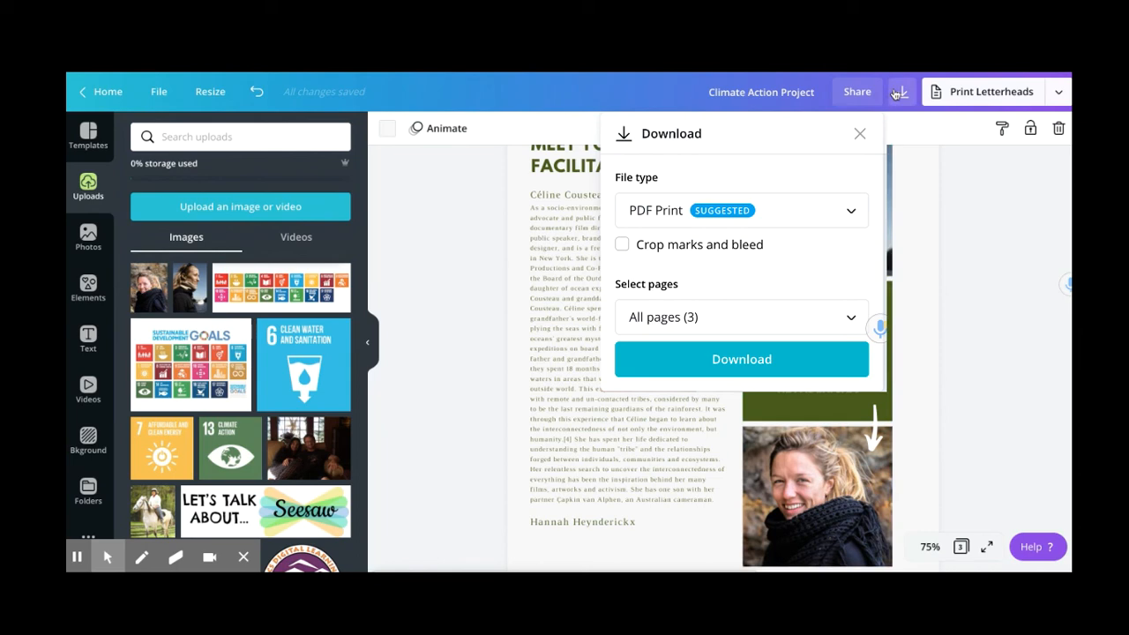
{"action": "left_click", "coordinate": [857, 91]}
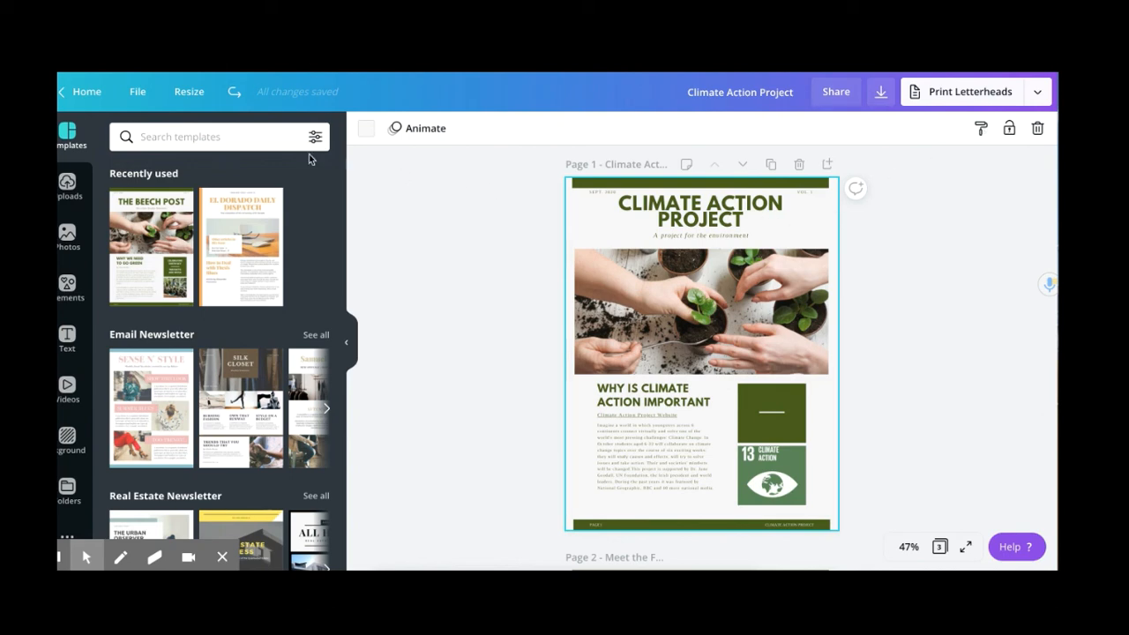
- Return to the Canva home page and show All your designs
{"action": "left_click", "coordinate": [77, 92]}
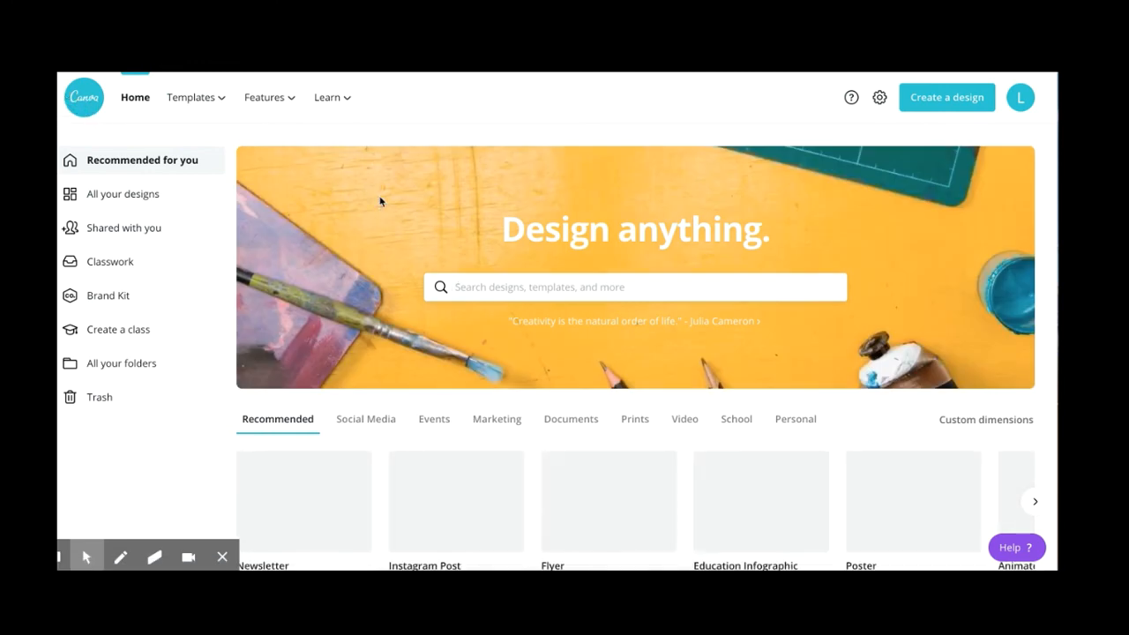
{"action": "left_click", "coordinate": [132, 198]}
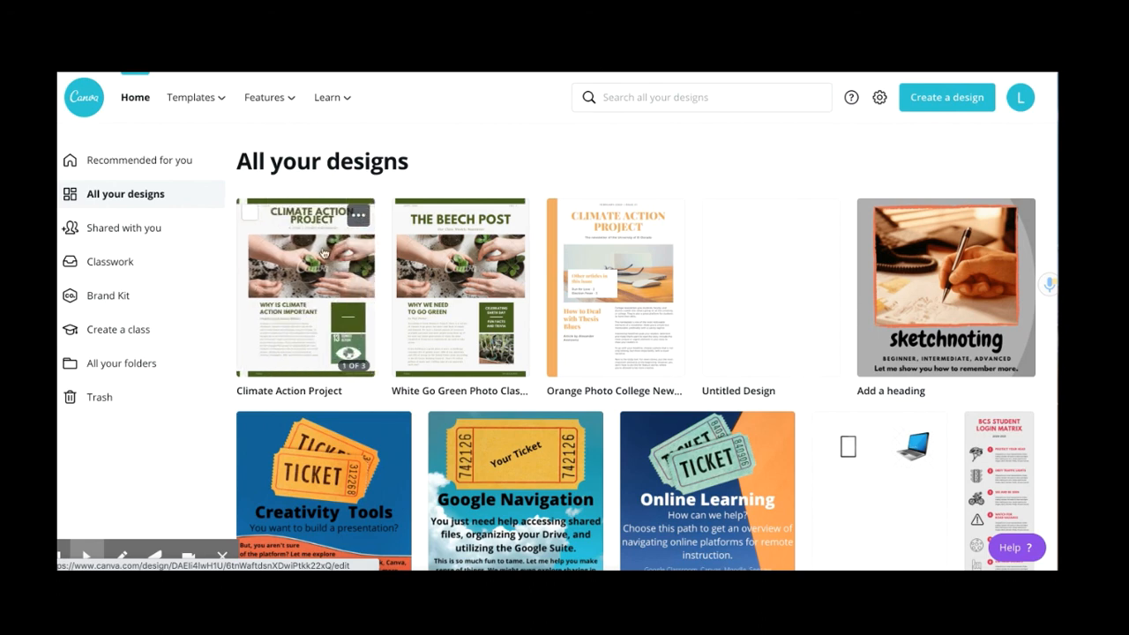
- Open the Climate Action Project newsletter from the saved designs list into the editor
{"action": "left_click", "coordinate": [359, 219]}
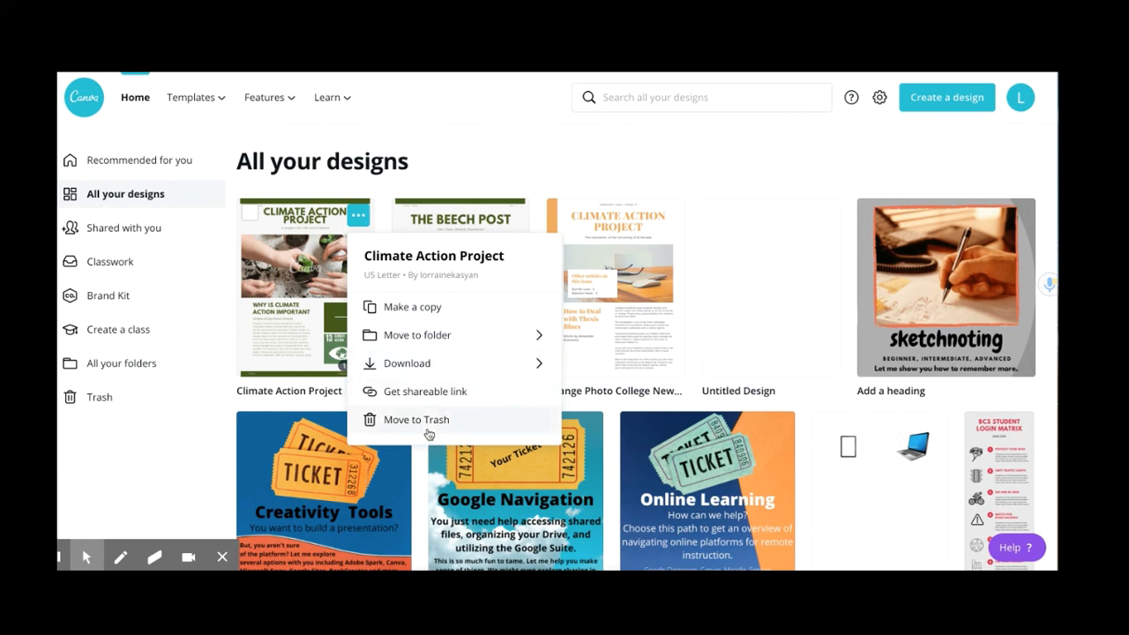
{"action": "left_click", "coordinate": [427, 176]}
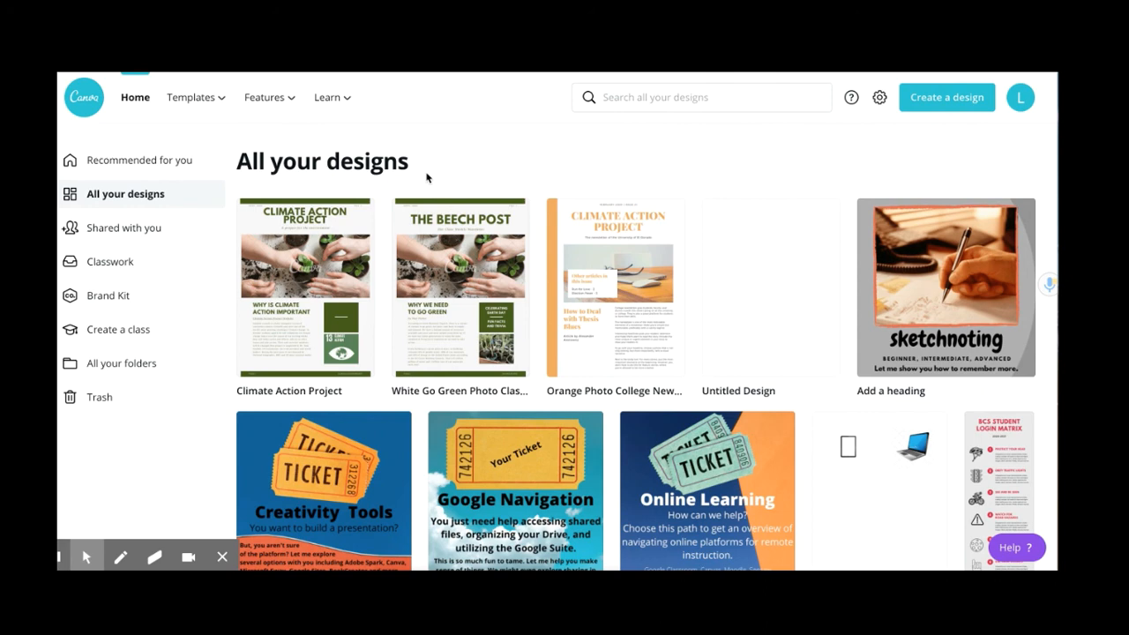
{"action": "left_click", "coordinate": [361, 254]}
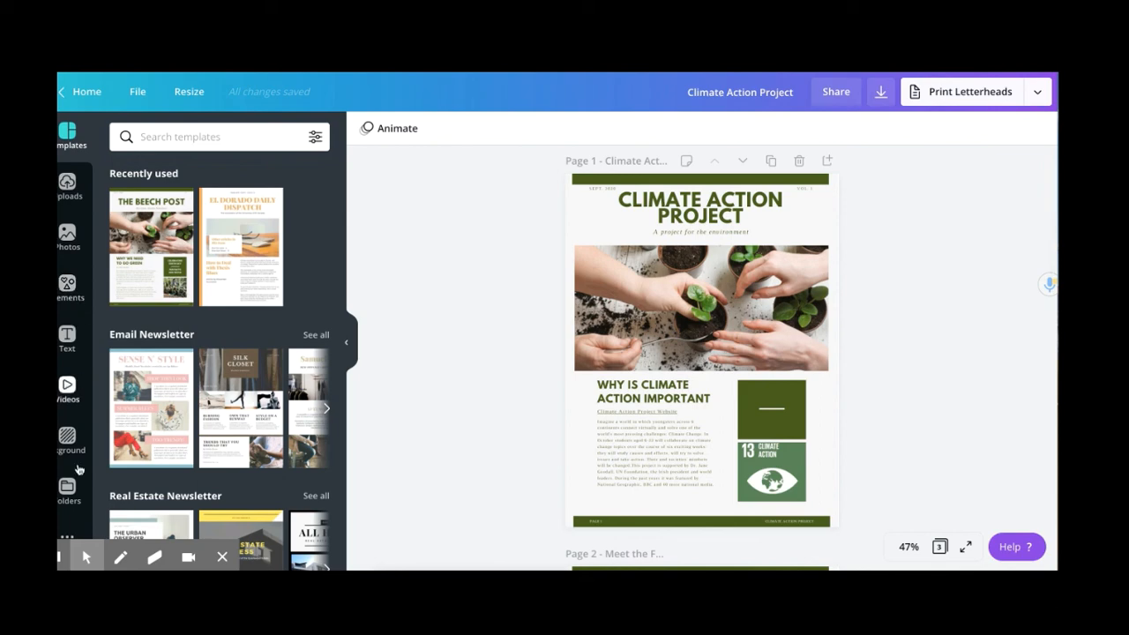
- Browse the Apps and Integrations list, including Pexels, Google Drive, YouTube, Flickr and Box
{"action": "left_click", "coordinate": [68, 534]}
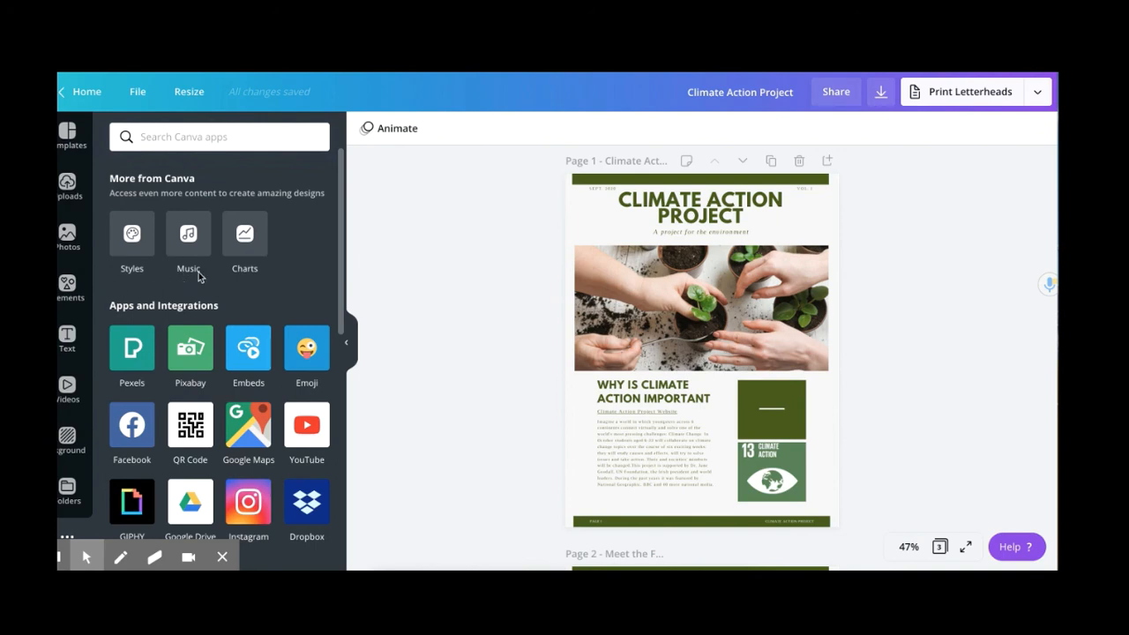
{"action": "scroll", "coordinate": [300, 275], "scroll_direction": "down", "scroll_amount": 2}
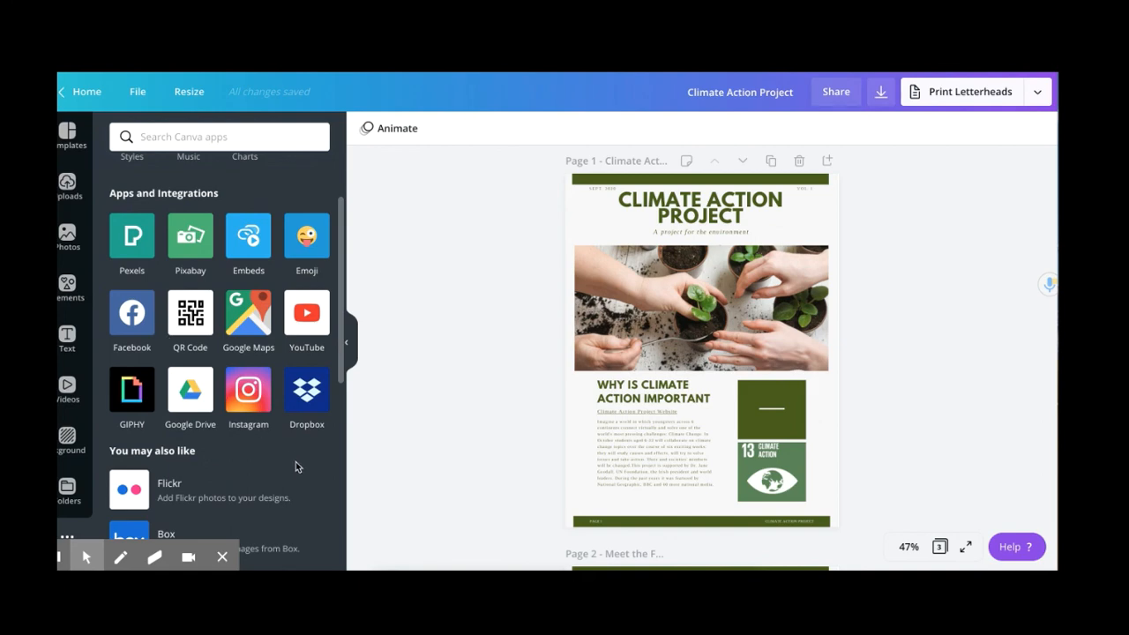
{"action": "scroll", "coordinate": [295, 461], "scroll_direction": "down", "scroll_amount": 1}
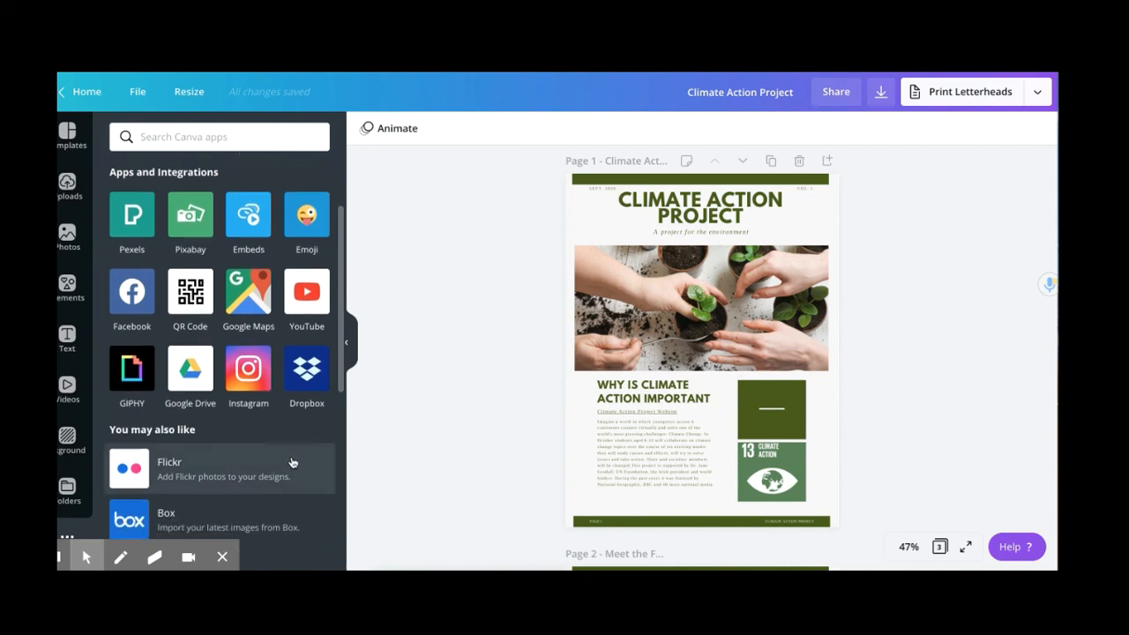
{"action": "scroll", "coordinate": [291, 463], "scroll_direction": "down", "scroll_amount": 3}
{"action": "scroll", "coordinate": [292, 462], "scroll_direction": "down", "scroll_amount": 3}
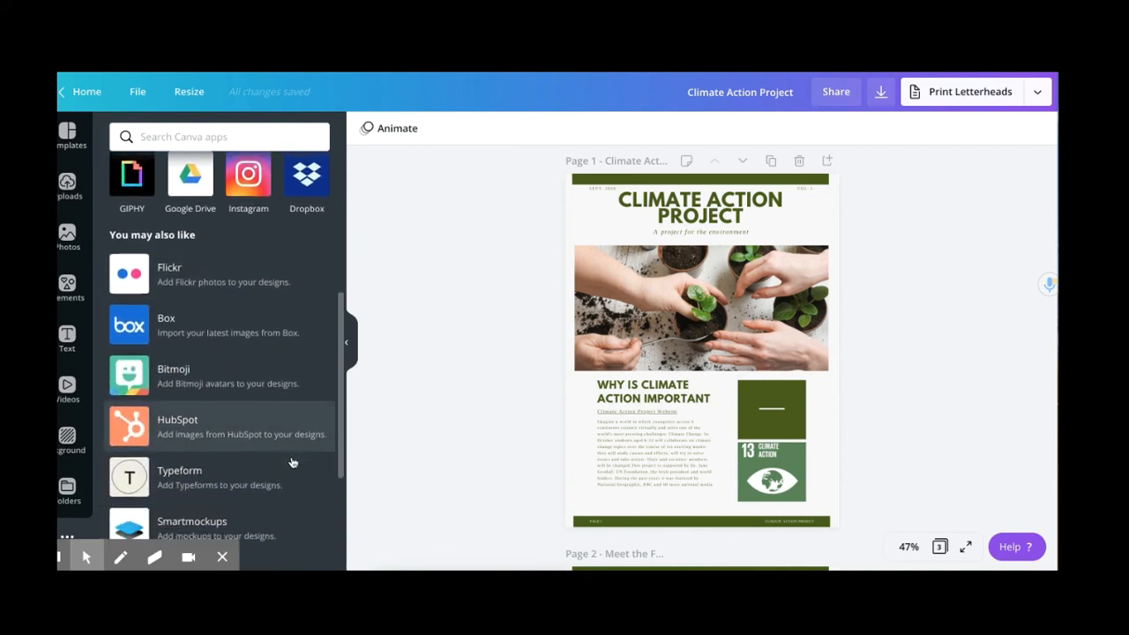
{"action": "scroll", "coordinate": [292, 462], "scroll_direction": "down", "scroll_amount": 1}
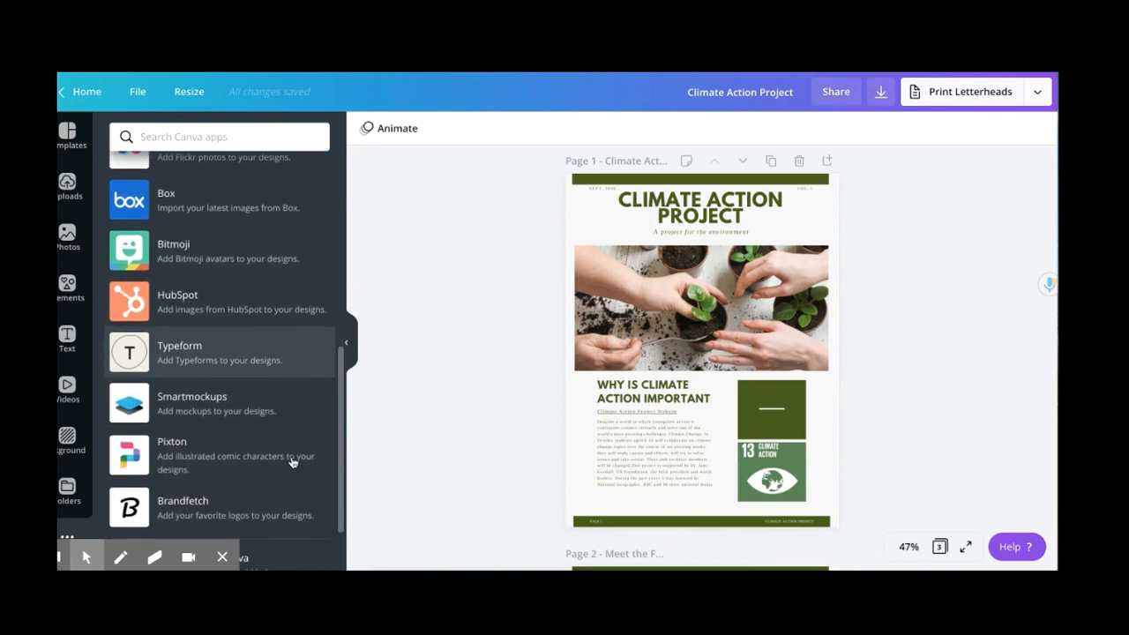
{"action": "scroll", "coordinate": [292, 462], "scroll_direction": "up", "scroll_amount": 4}
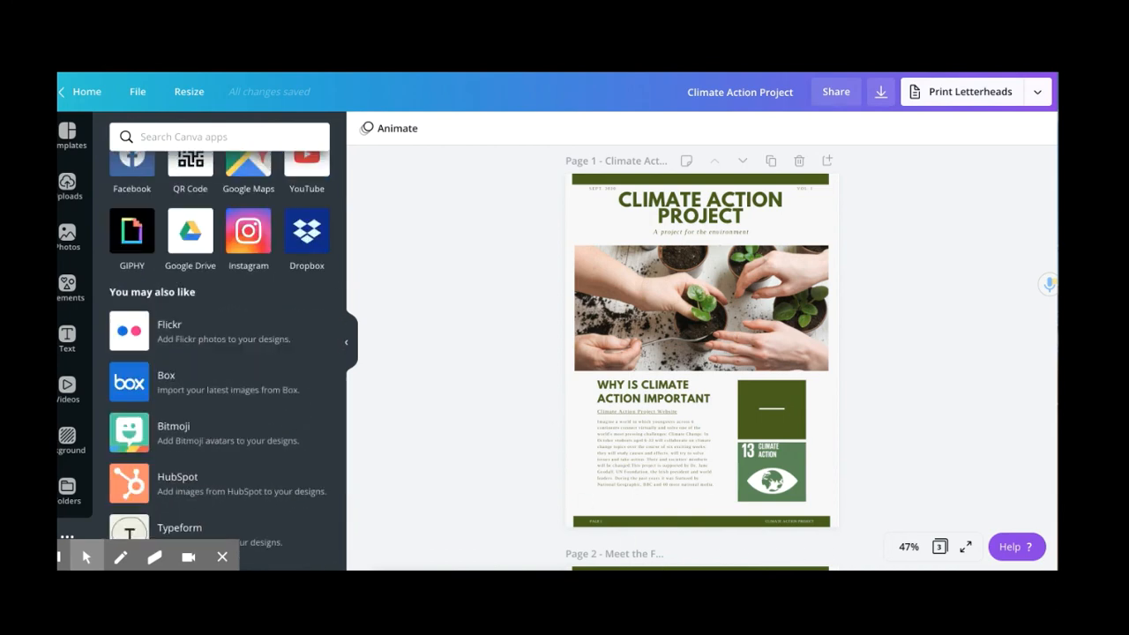